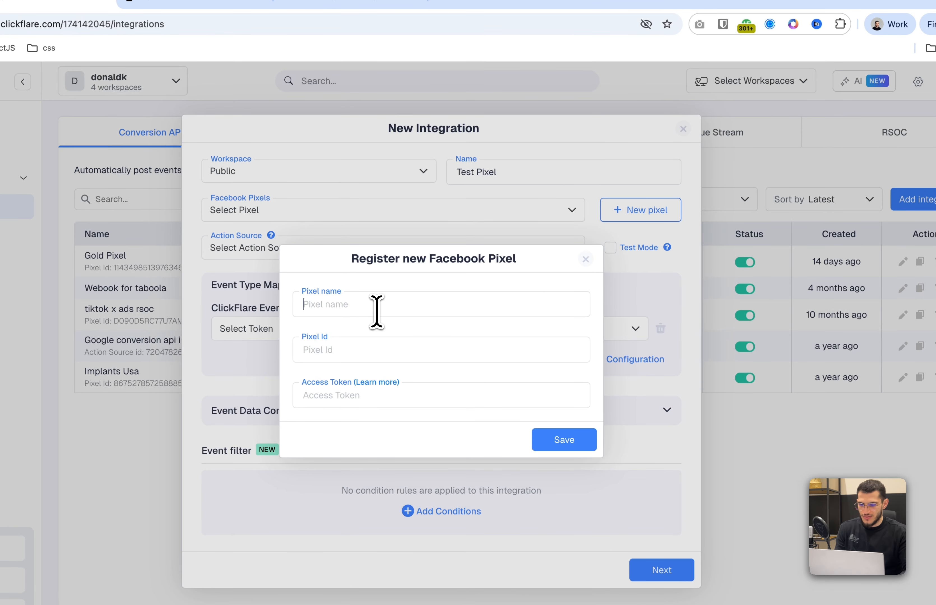
# Name the new Facebook pixel Test Pixel and enter the fitwave - smoothie dataset ID from Events Manager as its Pixel Id
pyautogui.write('Tesdt')
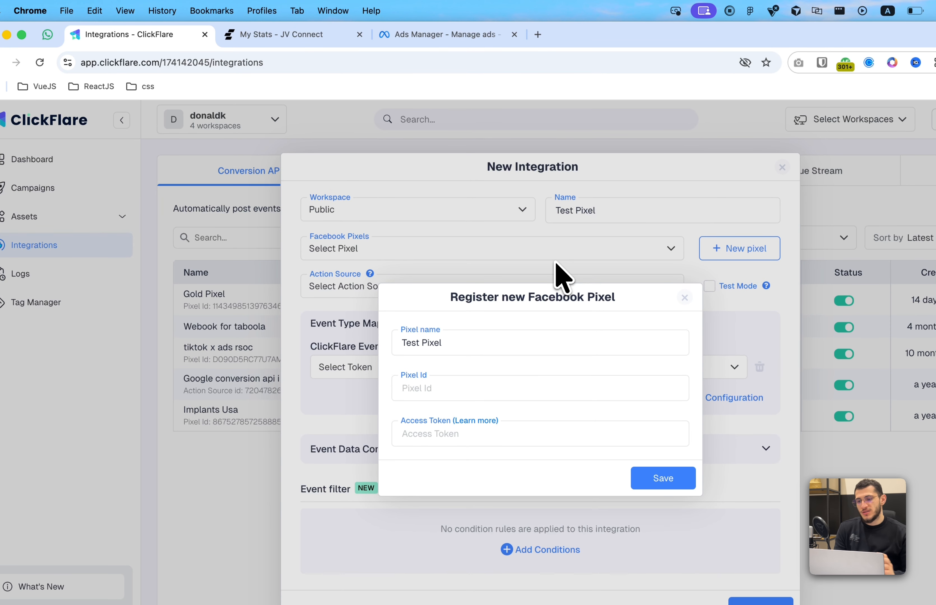
pyautogui.click(452, 35)
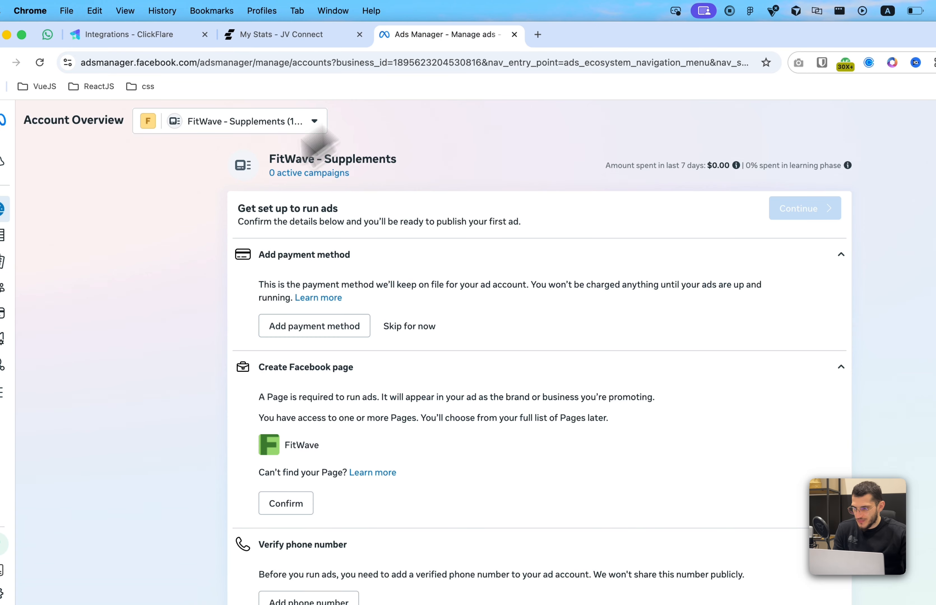
pyautogui.click(24, 330)
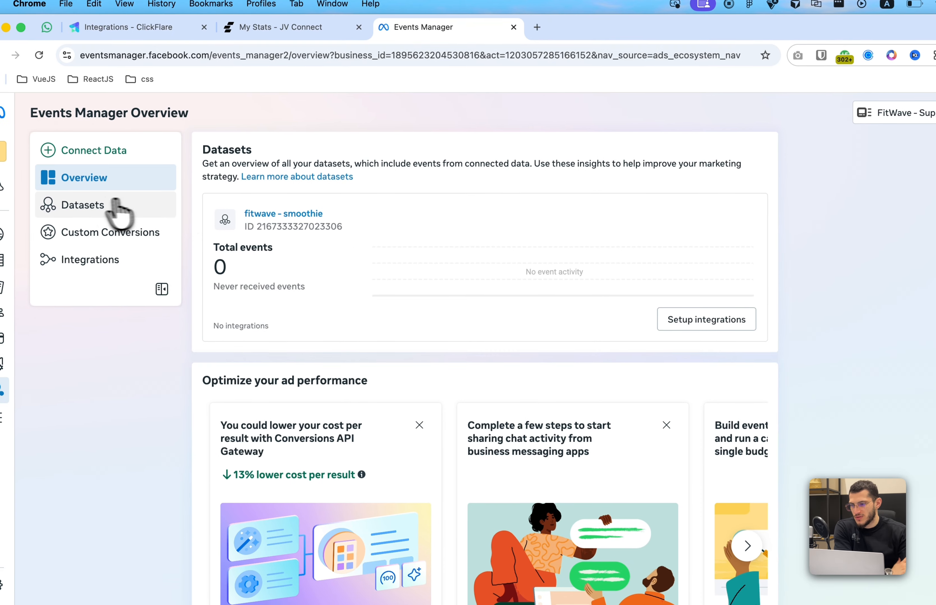
pyautogui.click(92, 206)
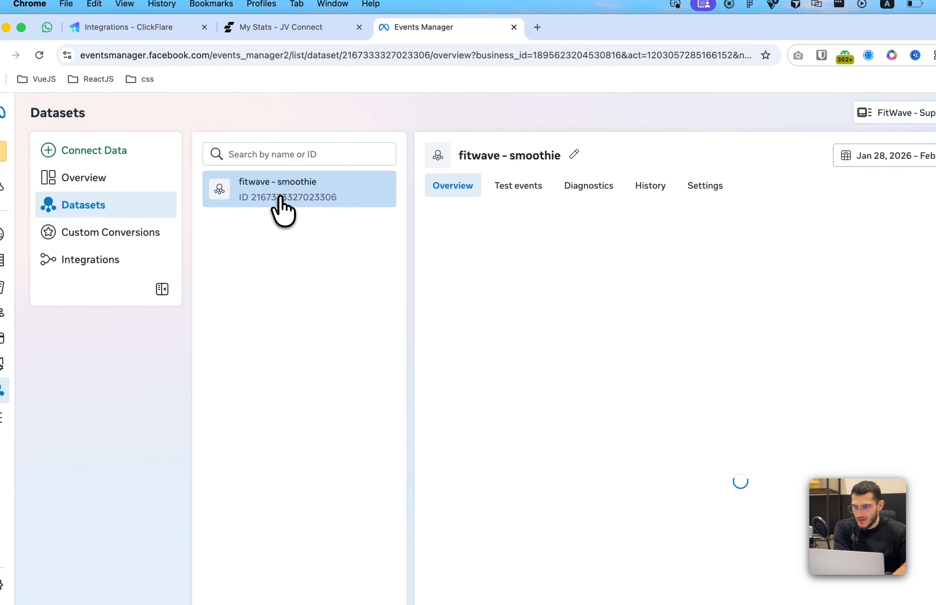
pyautogui.click(669, 188)
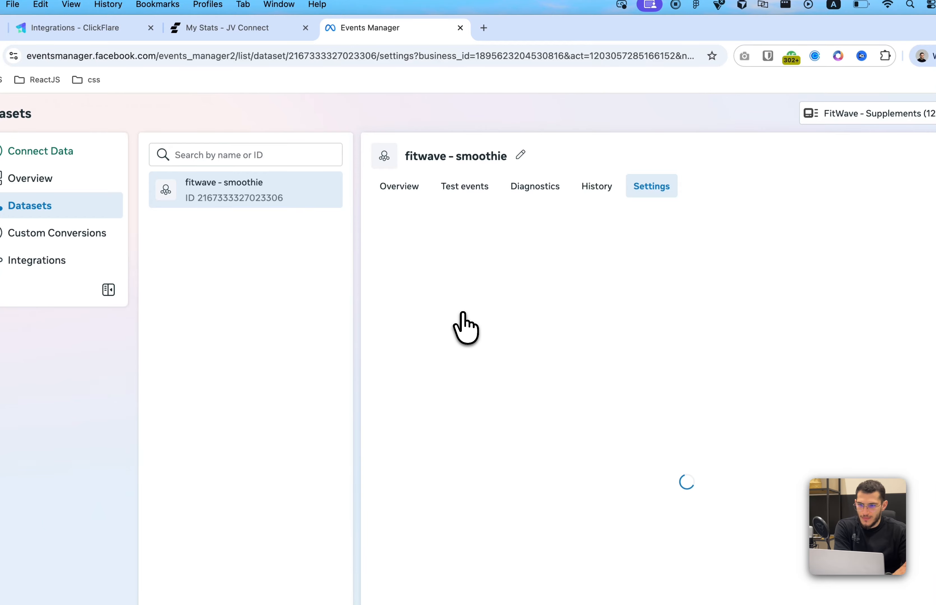
pyautogui.click(451, 342)
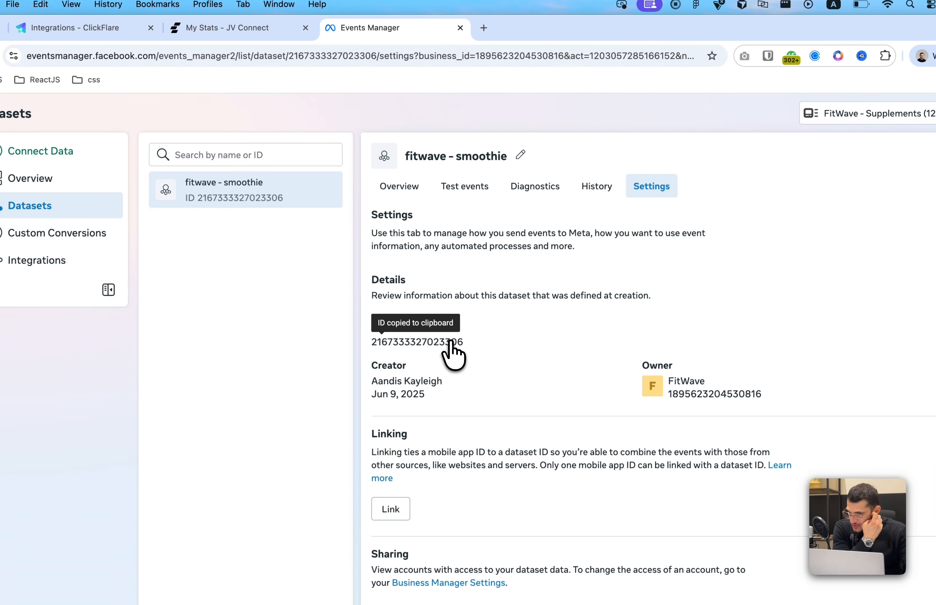
pyautogui.click(125, 28)
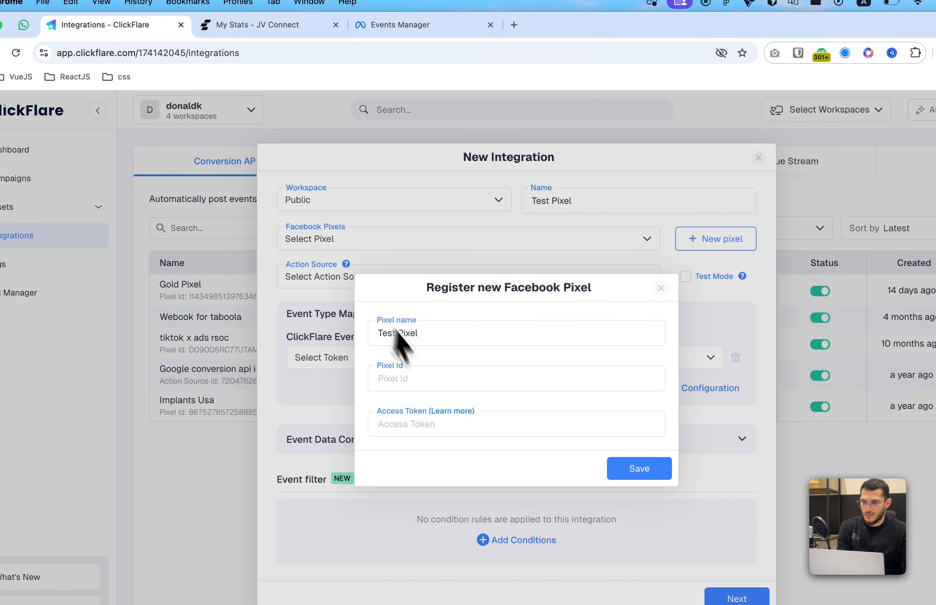
pyautogui.click(428, 379)
pyautogui.press('cmd+v')
# Generate a Dataset Quality API access token for the fitwave - smoothie dataset and copy it
pyautogui.click(407, 25)
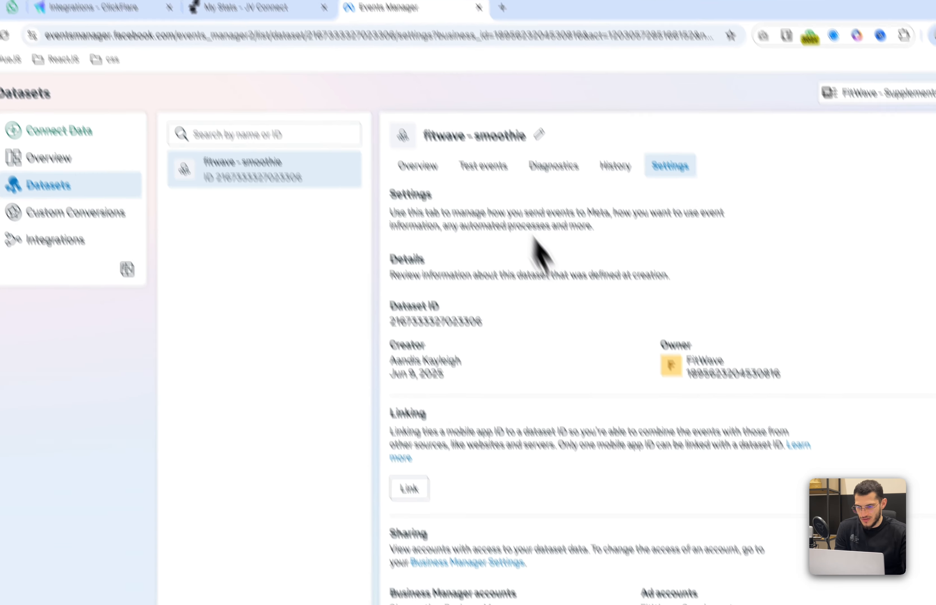
pyautogui.scroll(-20, 528, 389)
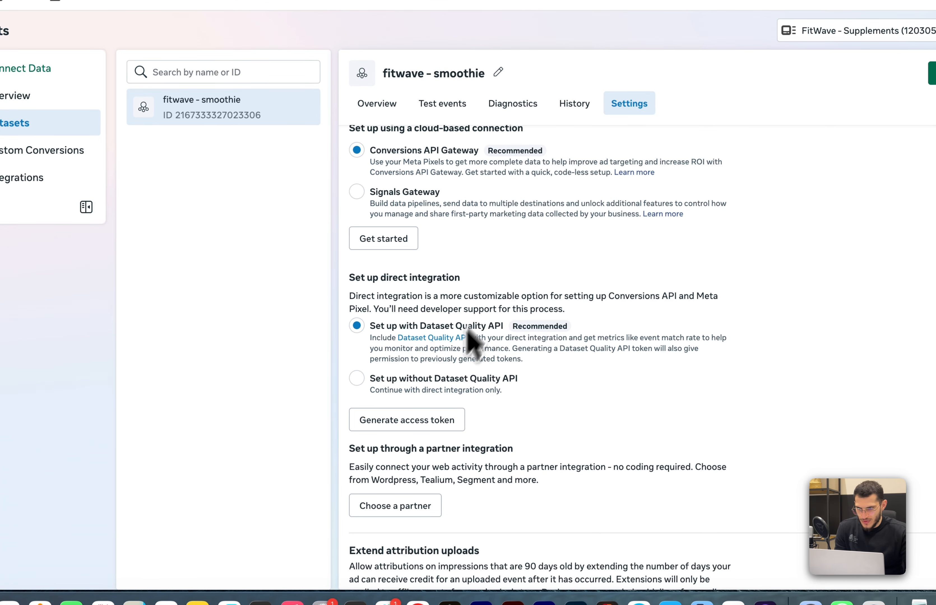
pyautogui.click(421, 420)
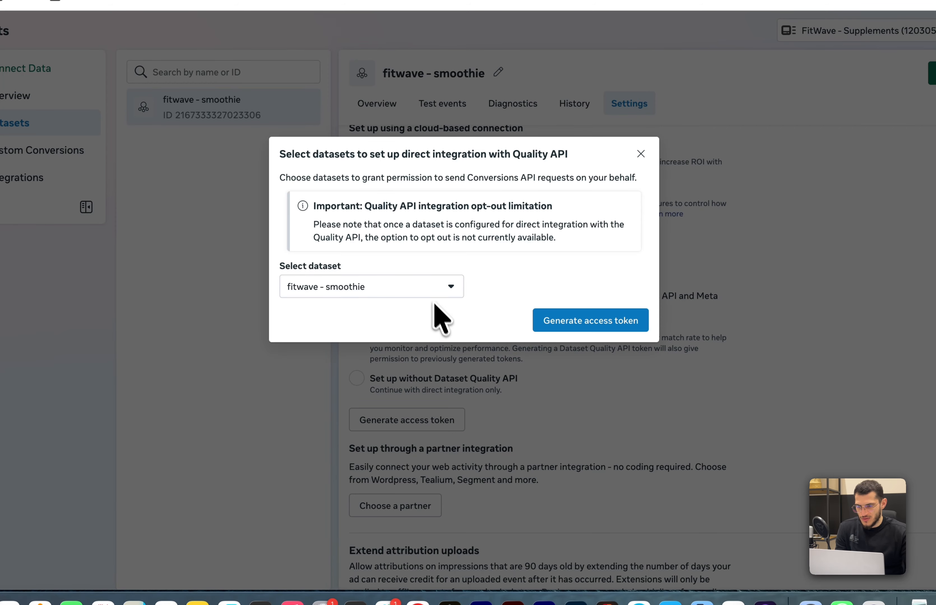
pyautogui.click(558, 321)
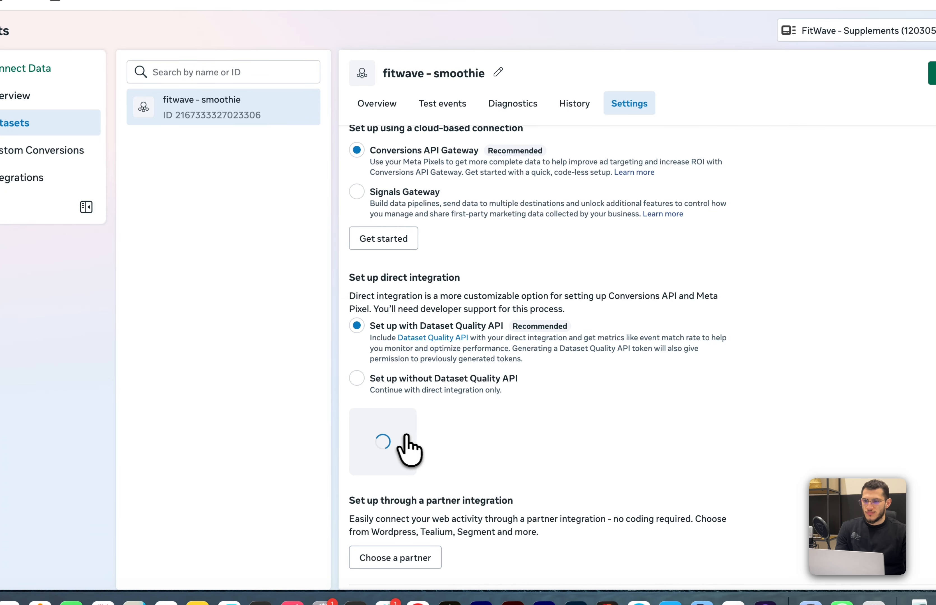
pyautogui.click(486, 478)
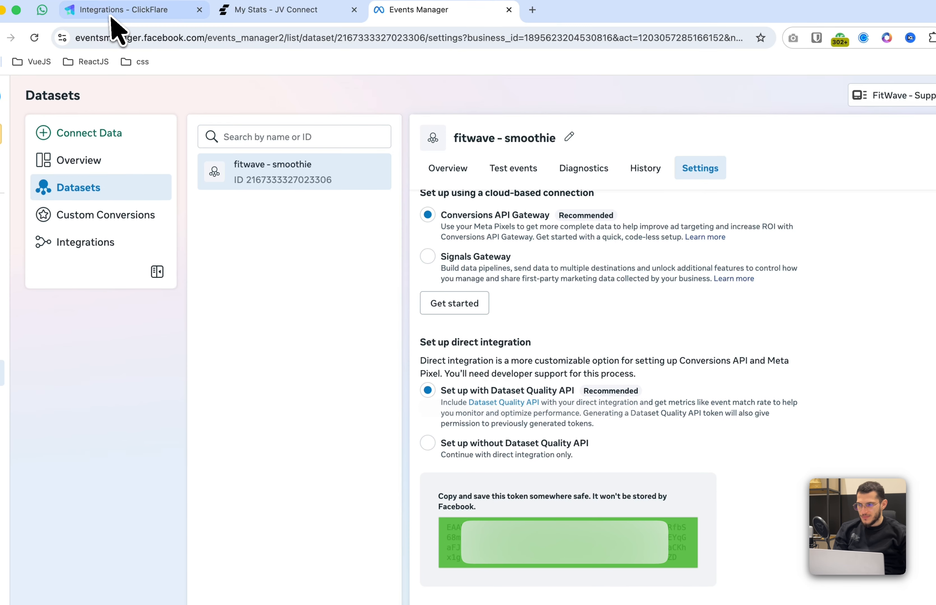
# Paste the access token into the pixel's Access Token field and save the new pixel
pyautogui.click(114, 13)
pyautogui.click(486, 413)
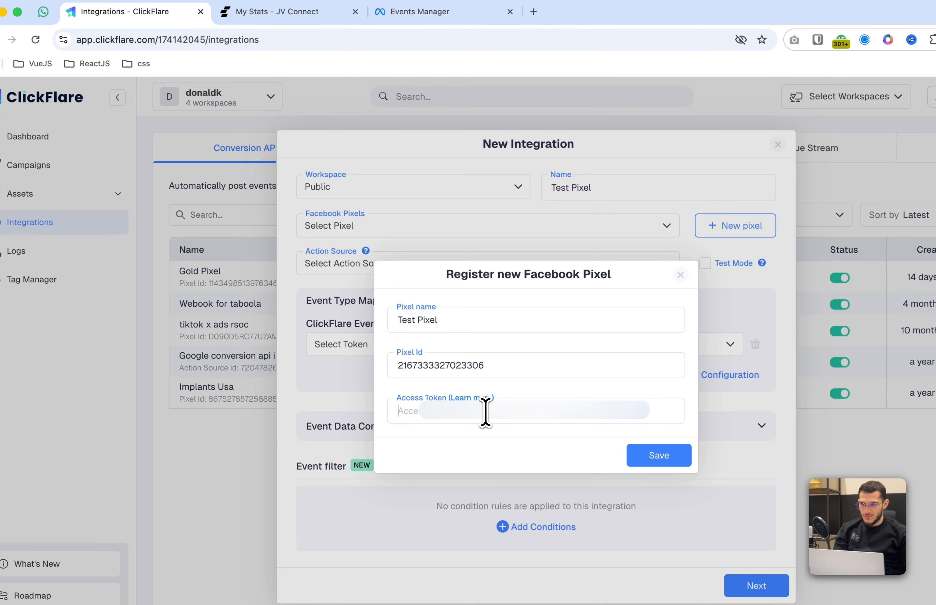
pyautogui.press('super+v')
pyautogui.click(649, 455)
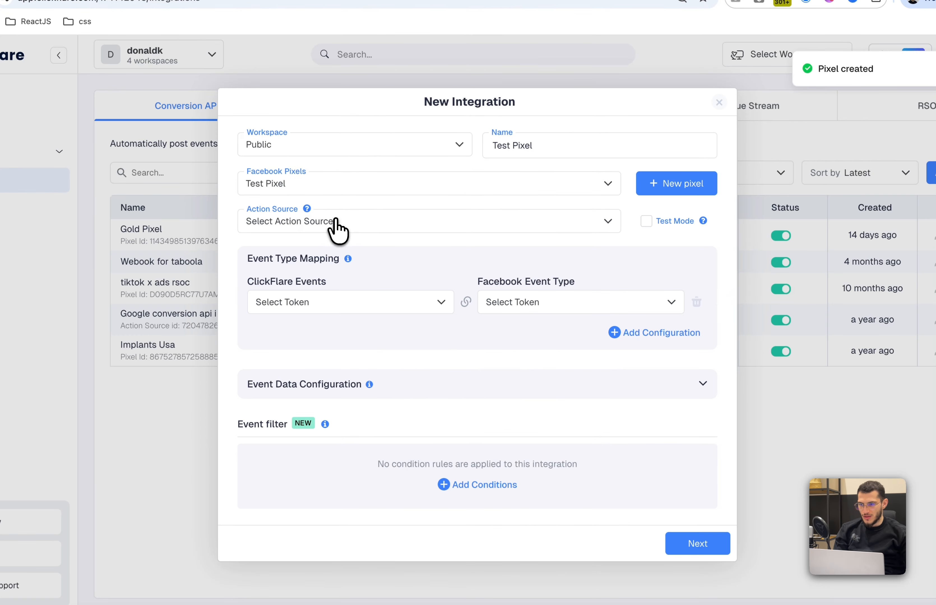
# Set the action source to Website and choose Conversions as the ClickFlare event
pyautogui.click(336, 225)
pyautogui.click(320, 286)
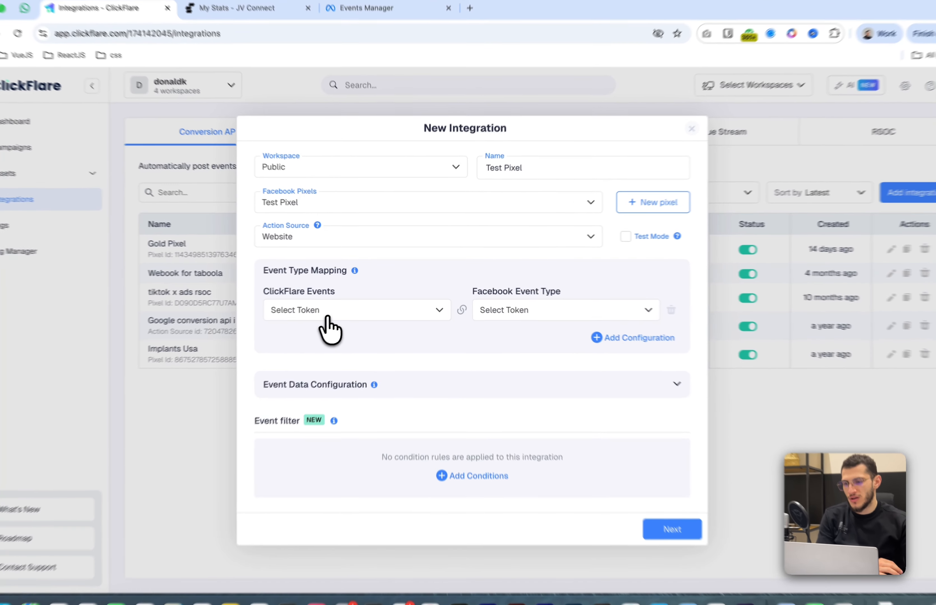
pyautogui.click(336, 312)
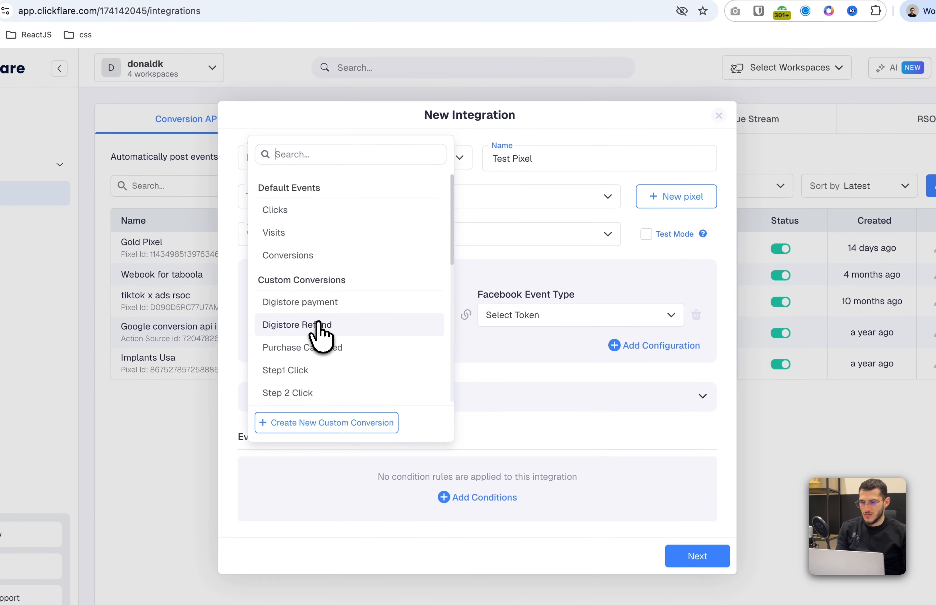
pyautogui.write('con')
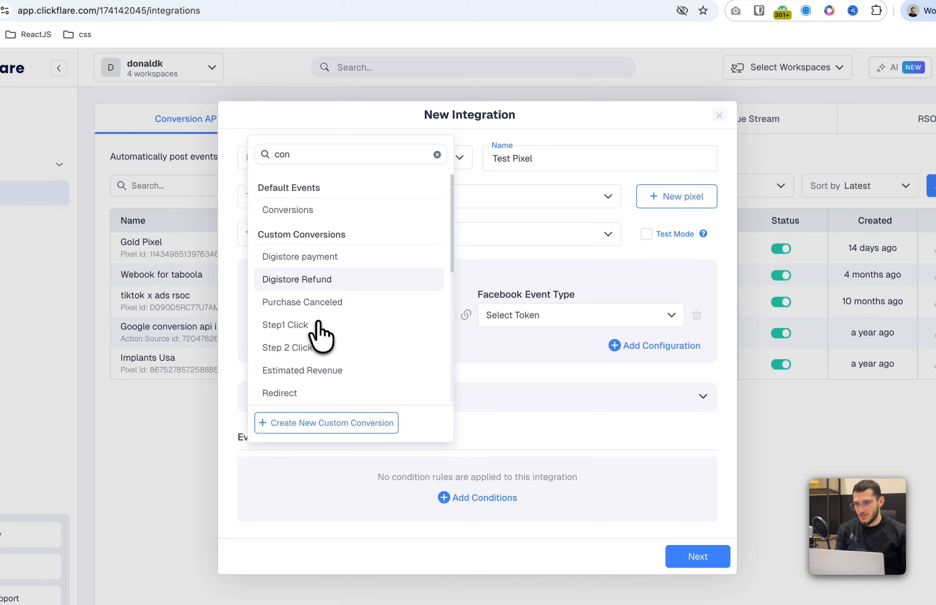
pyautogui.click(328, 212)
# Map the Conversions event to the Facebook event type Purchase
pyautogui.click(557, 322)
pyautogui.write('pur')
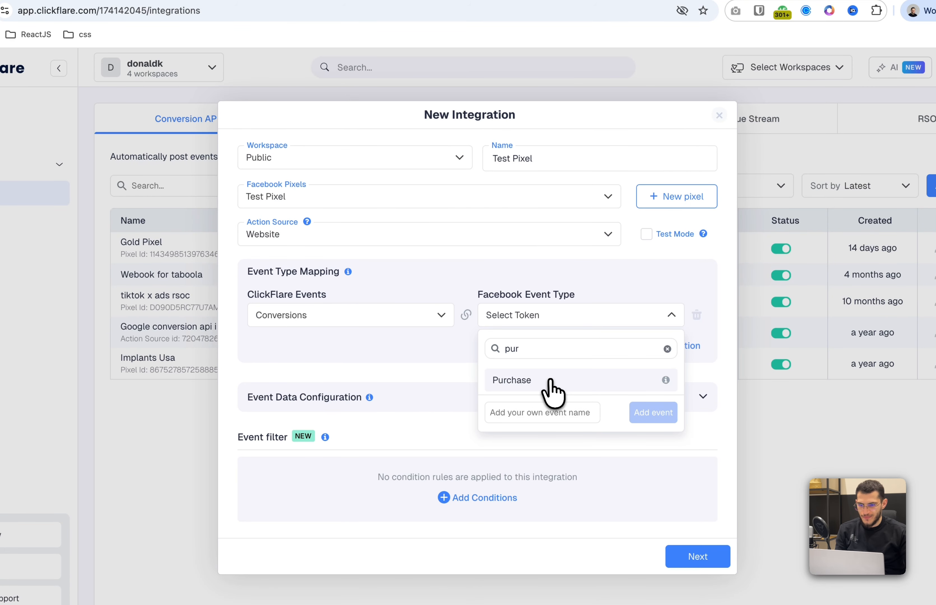
pyautogui.click(553, 392)
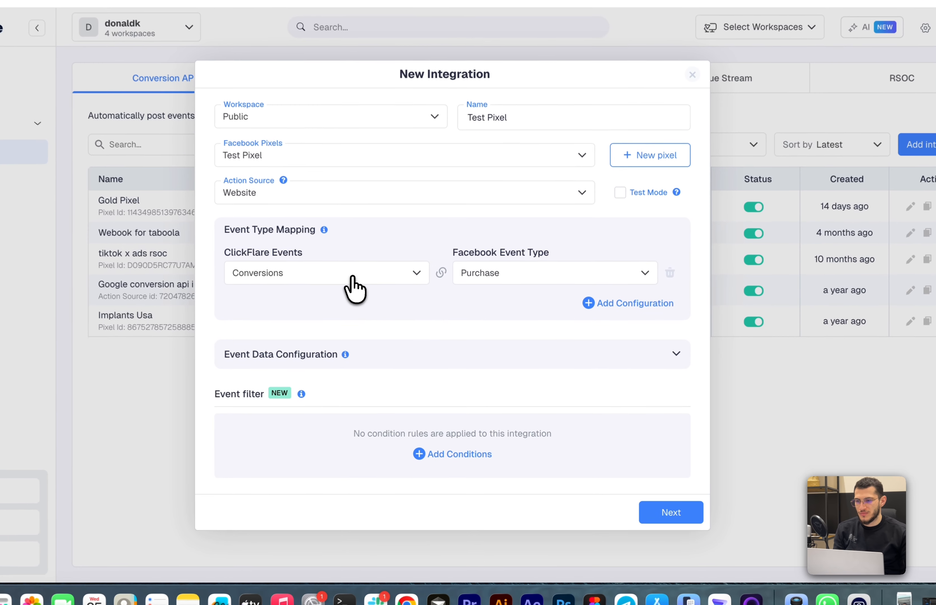
pyautogui.click(388, 309)
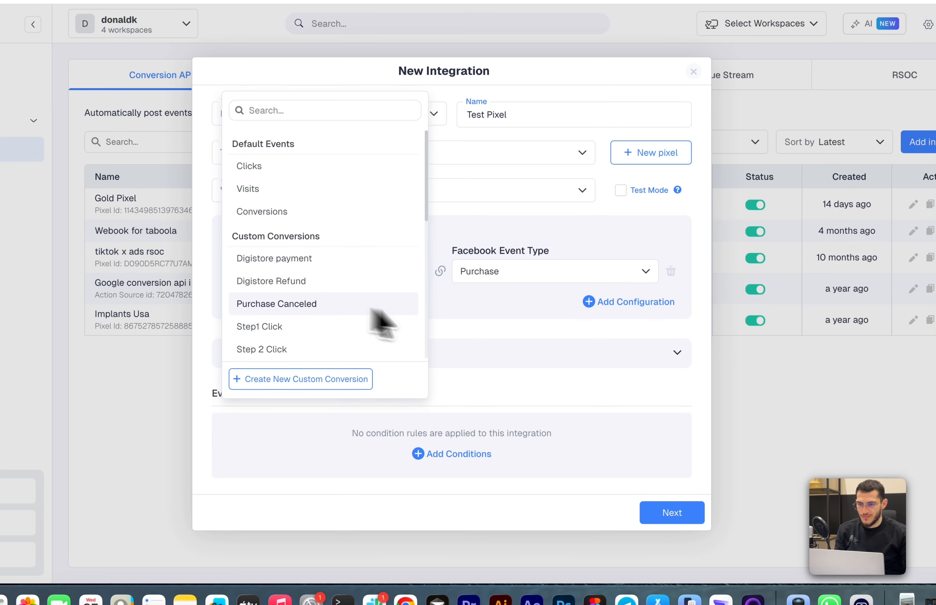
pyautogui.click(486, 335)
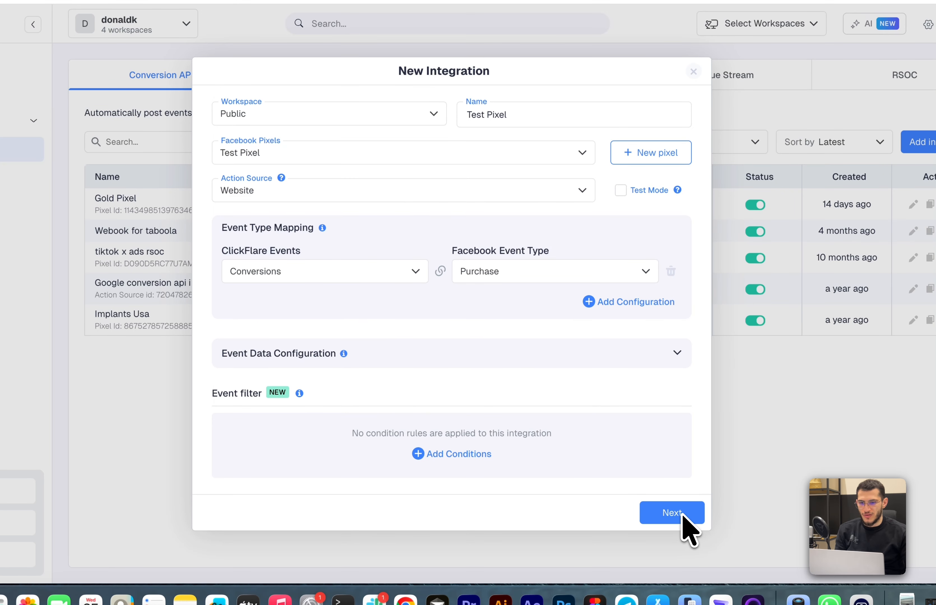
# Expand Event Data Configuration and add a new parameter row set to Zip
pyautogui.click(472, 354)
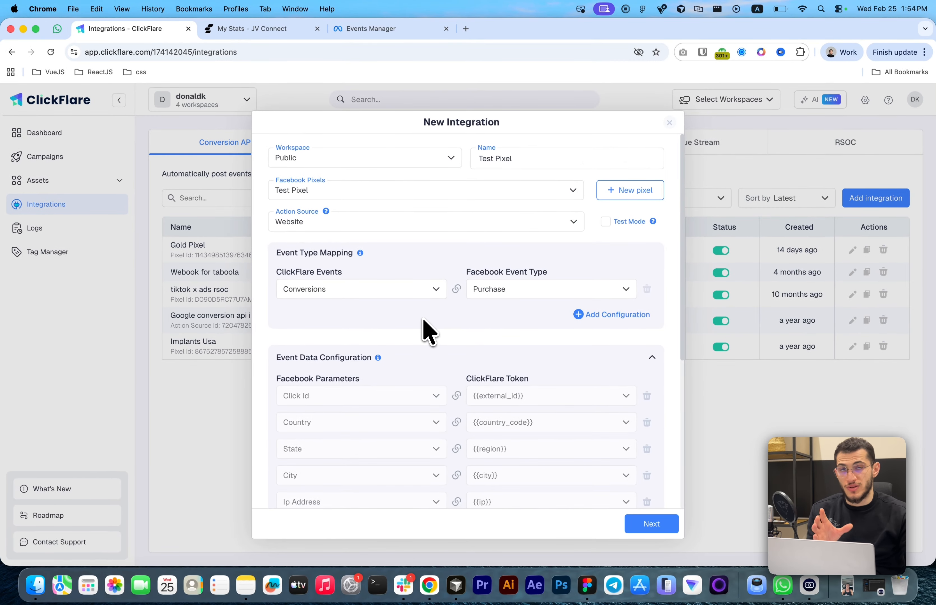
pyautogui.scroll(-3, 439, 345)
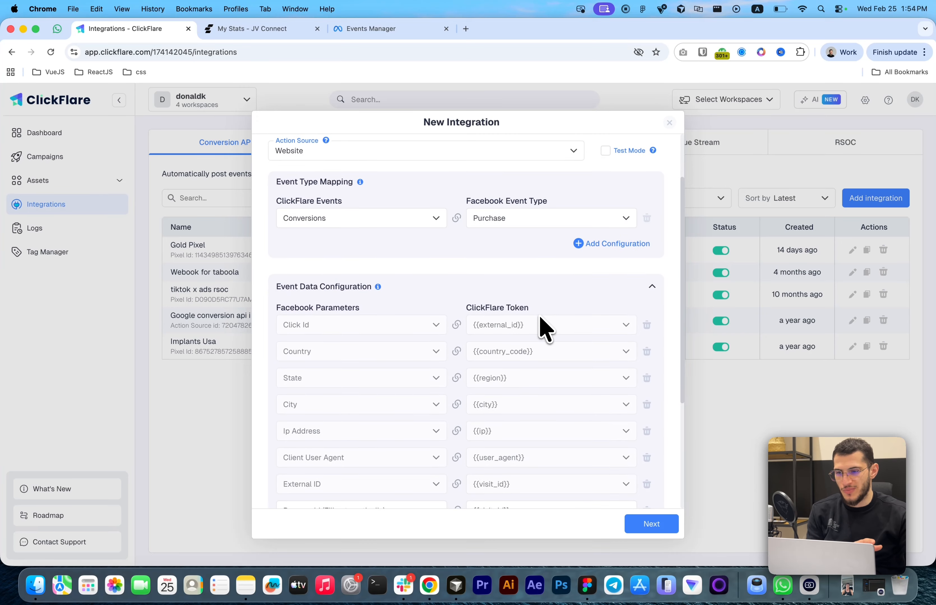
pyautogui.scroll(-3, 429, 317)
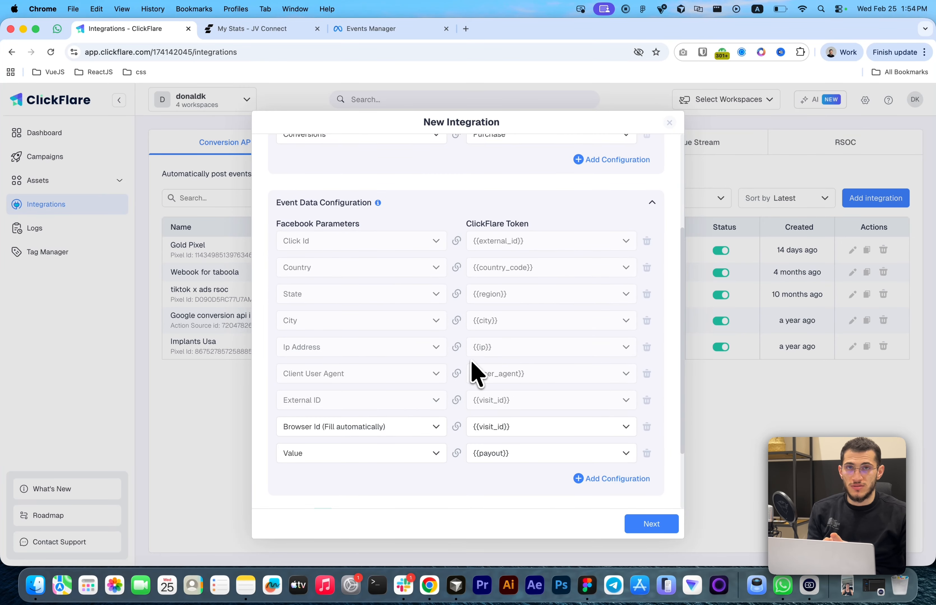
pyautogui.scroll(-1, 477, 501)
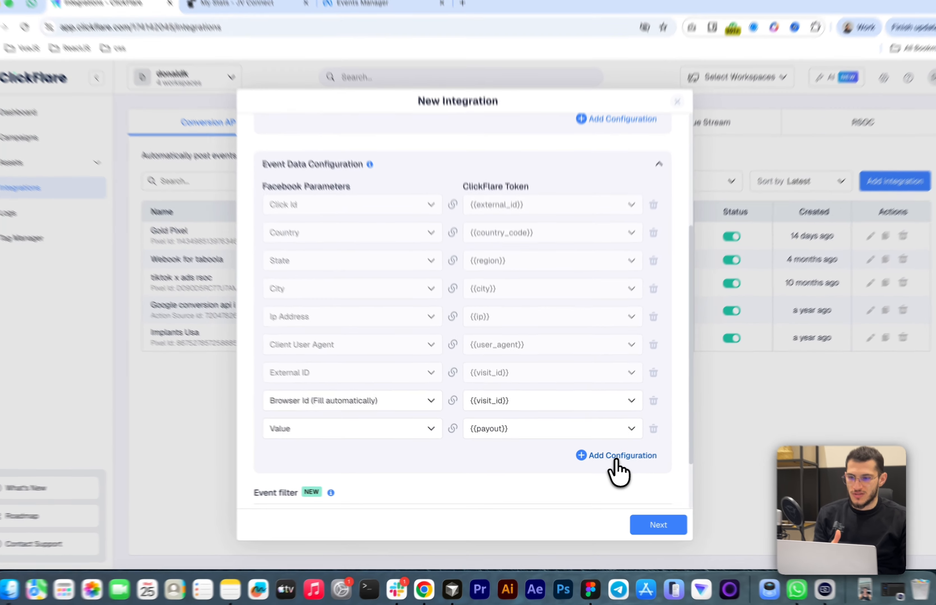
pyautogui.click(614, 459)
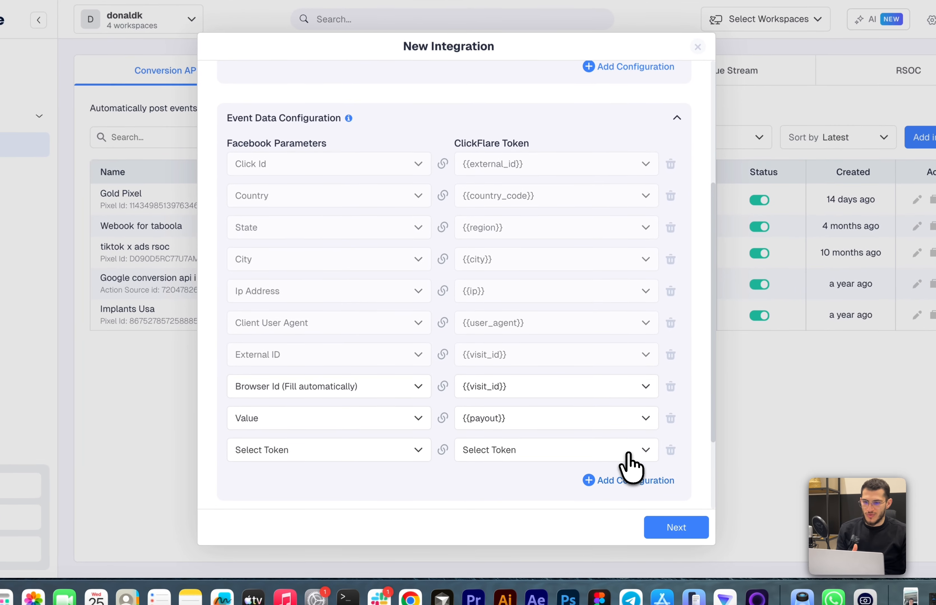
pyautogui.click(348, 452)
pyautogui.click(305, 375)
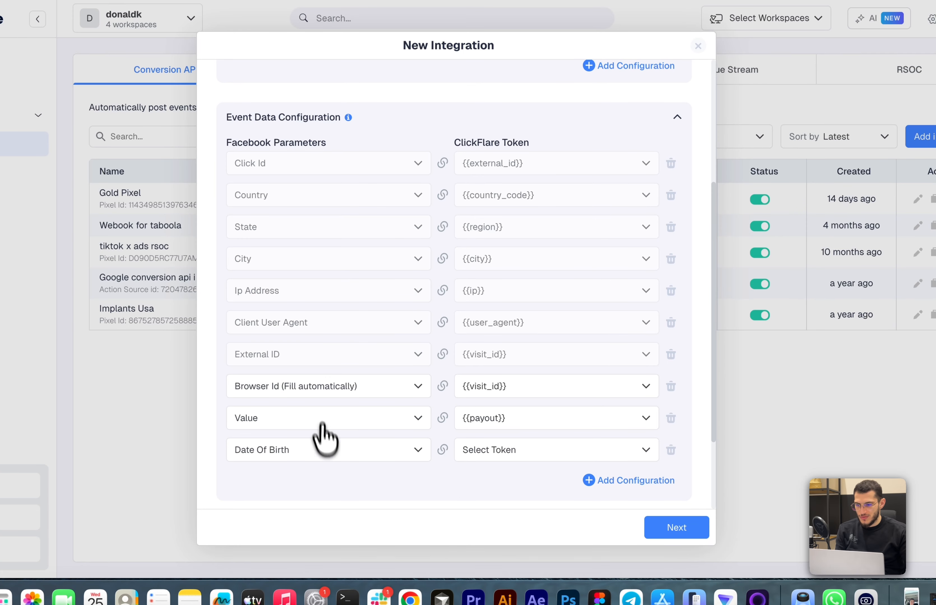
pyautogui.click(327, 452)
pyautogui.click(284, 397)
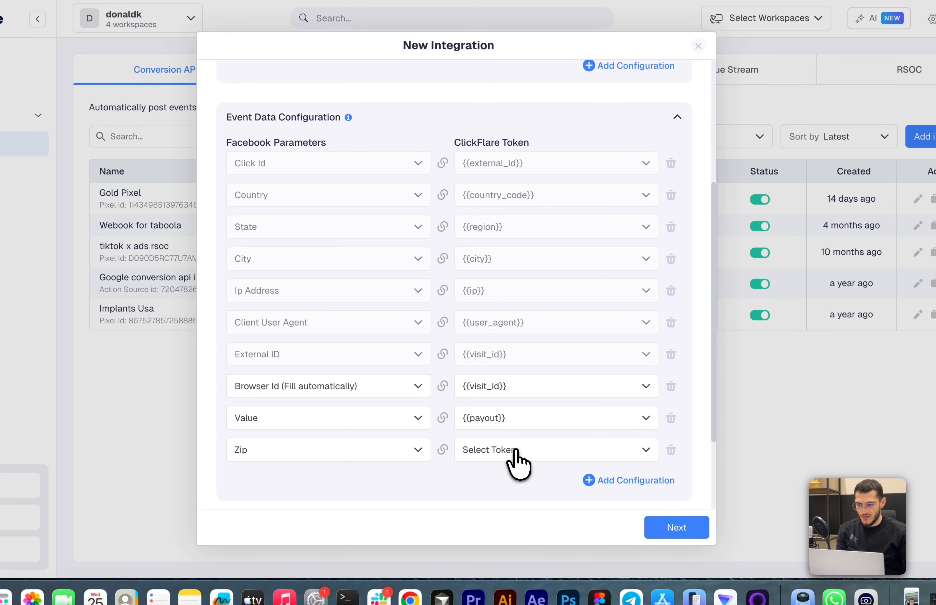
# Map the Zip parameter to the {{zip_code}} ClickFlare token
pyautogui.click(515, 450)
pyautogui.write('iz')
pyautogui.press('BackSpace')
pyautogui.press('BackSpace')
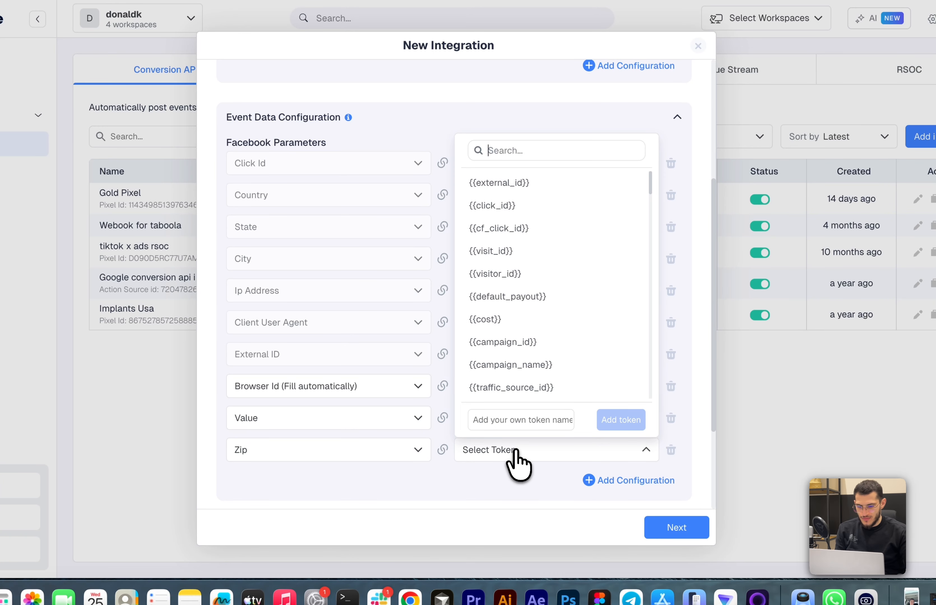
pyautogui.write('zi')
pyautogui.click(496, 388)
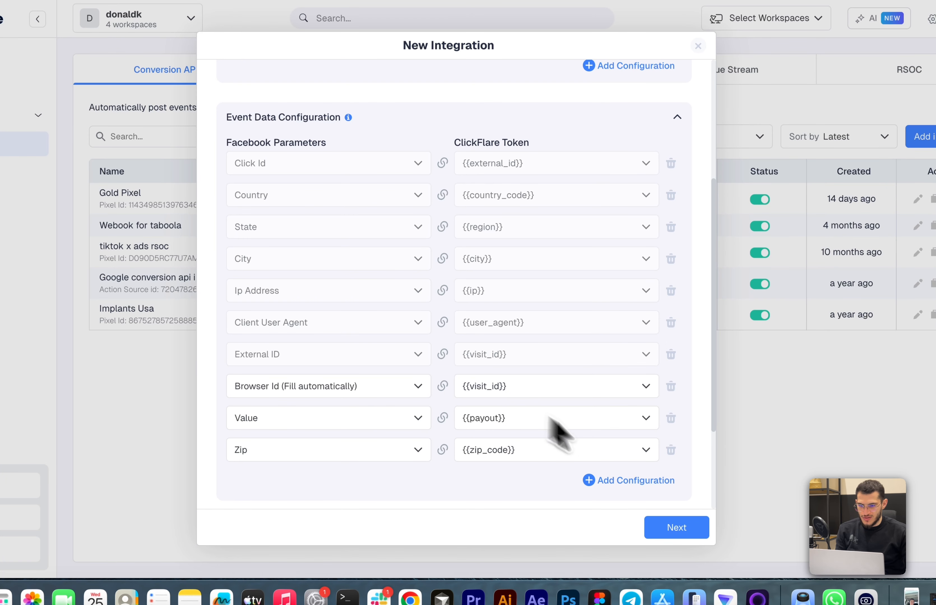
pyautogui.click(647, 484)
pyautogui.scroll(-4, 498, 433)
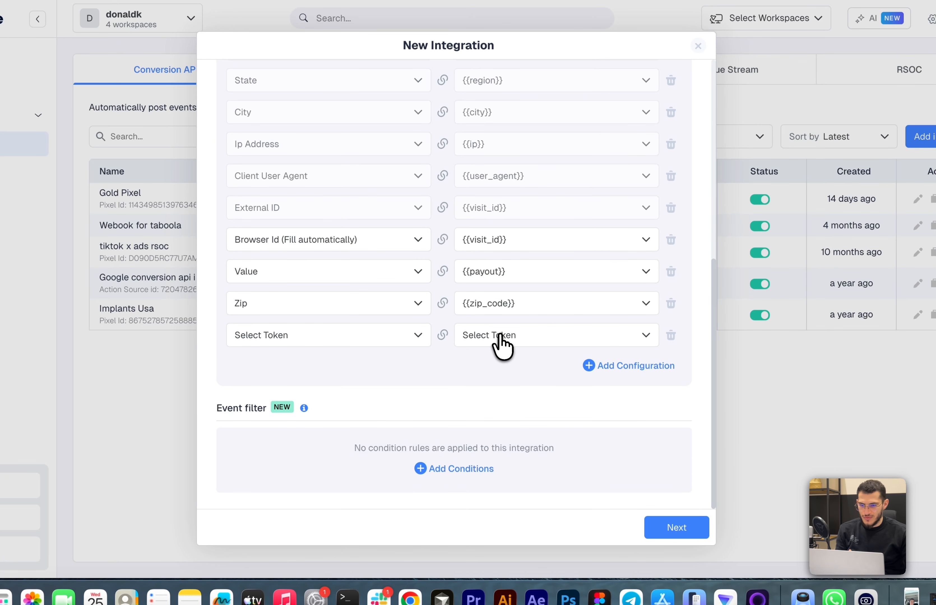
pyautogui.click(500, 336)
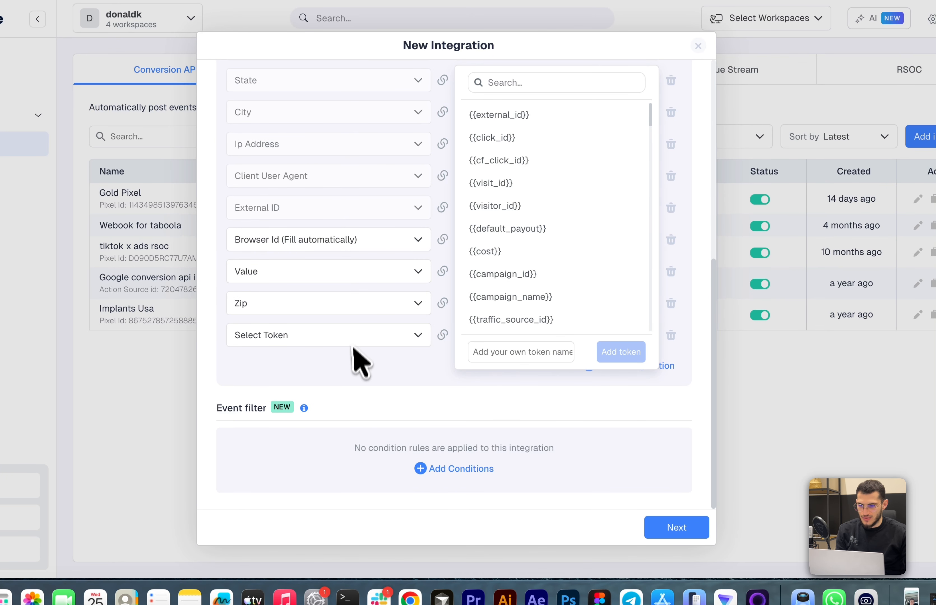
pyautogui.click(397, 391)
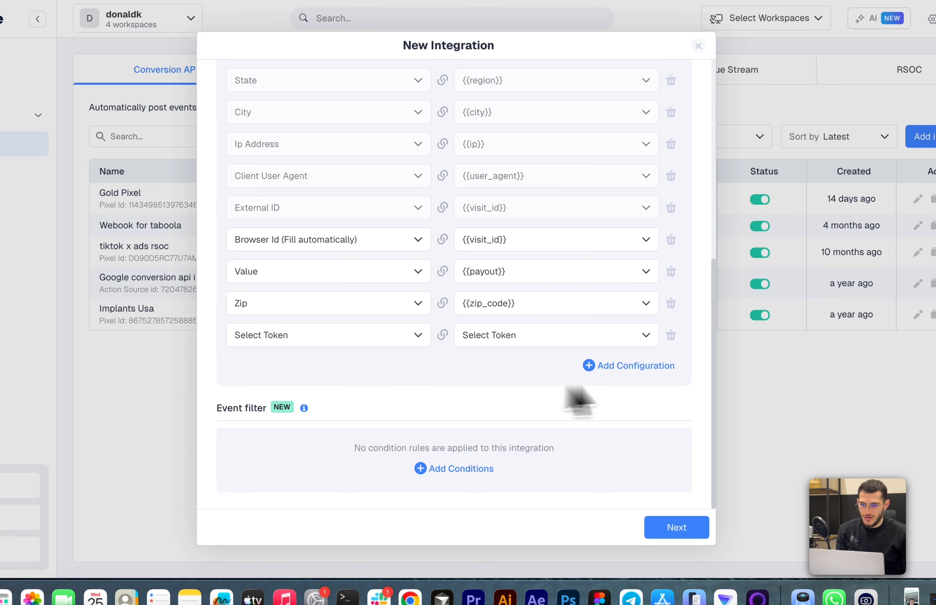
pyautogui.click(671, 335)
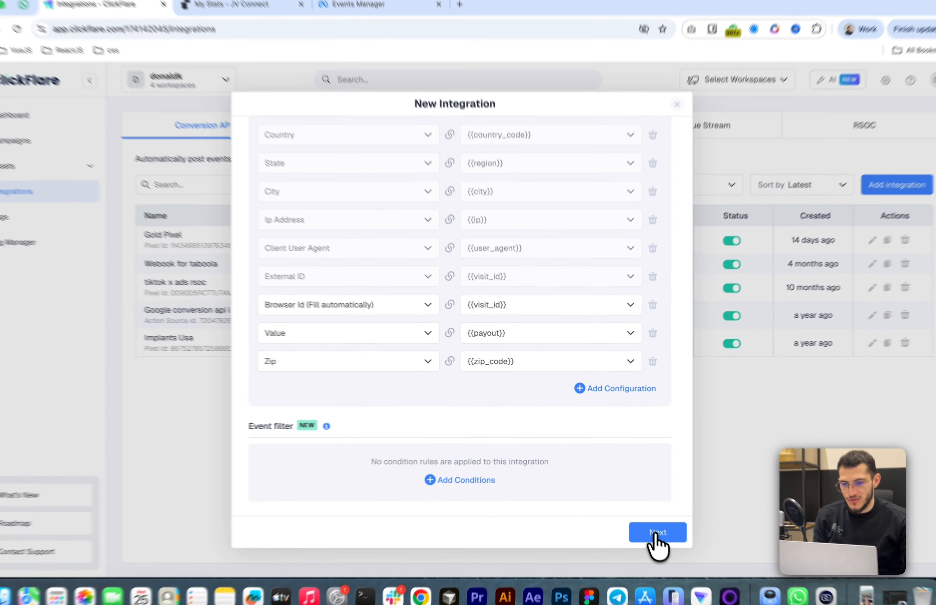
# Continue to create the integration
pyautogui.click(656, 533)
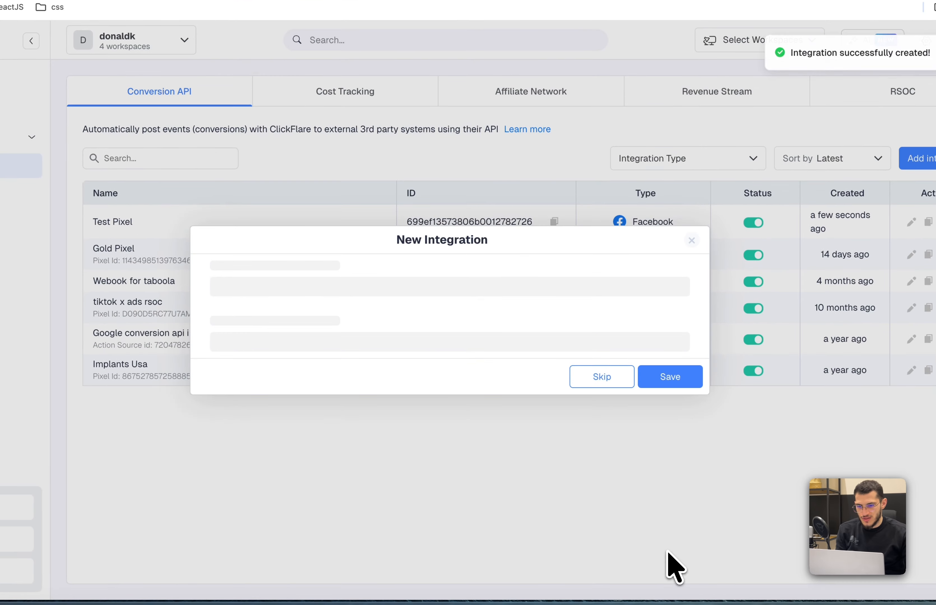
# Save the pixel integration and start a new Facebook cost-tracking integration named FB Cost integration
pyautogui.click(665, 363)
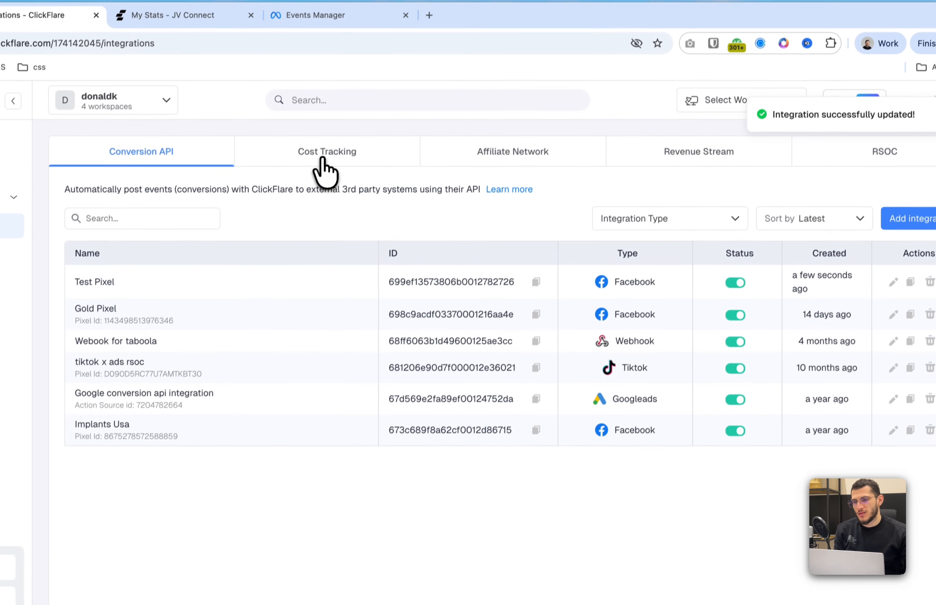
pyautogui.click(322, 163)
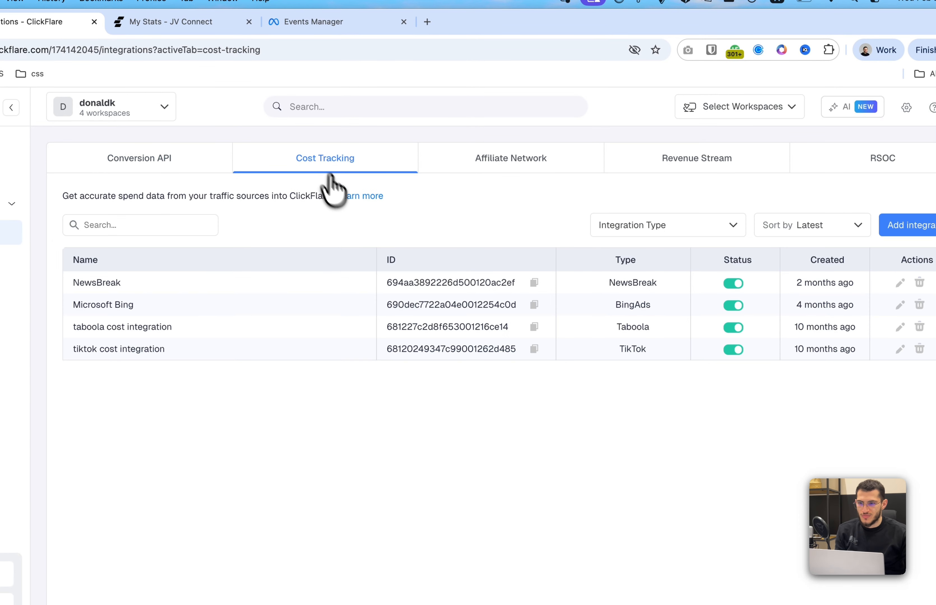
pyautogui.click(868, 220)
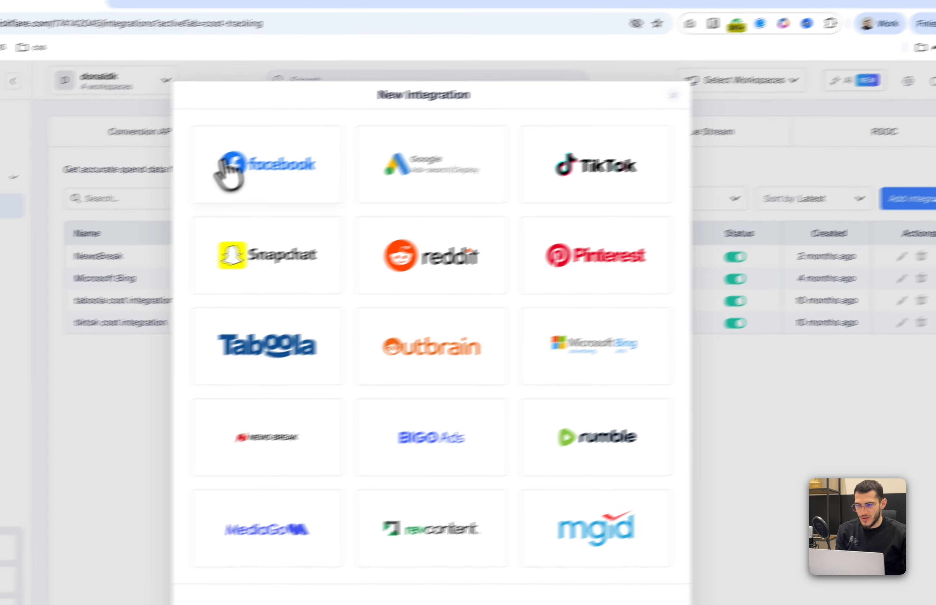
pyautogui.click(179, 180)
pyautogui.click(357, 347)
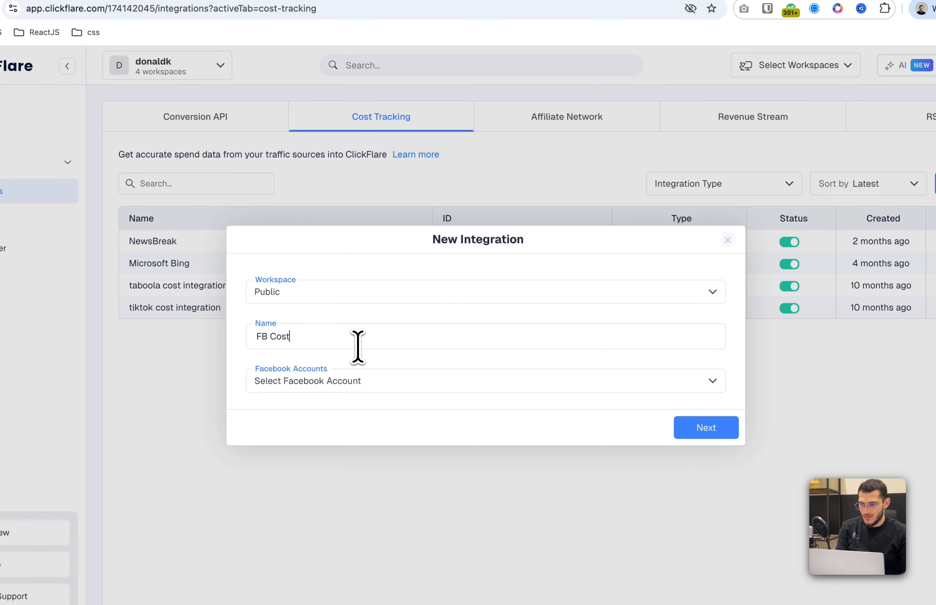
# Try to continue the cost integration with an existing Facebook account
pyautogui.click(354, 386)
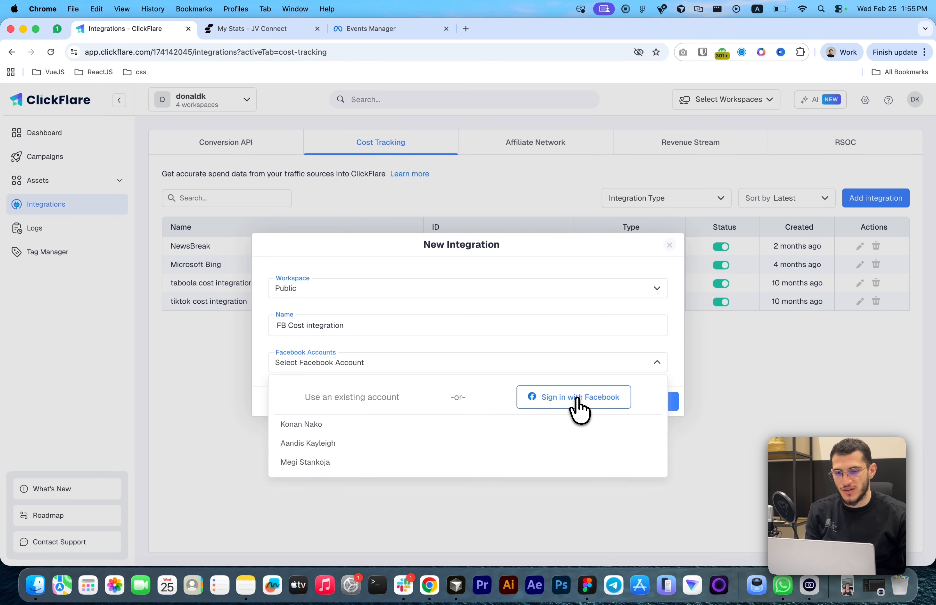
pyautogui.click(638, 343)
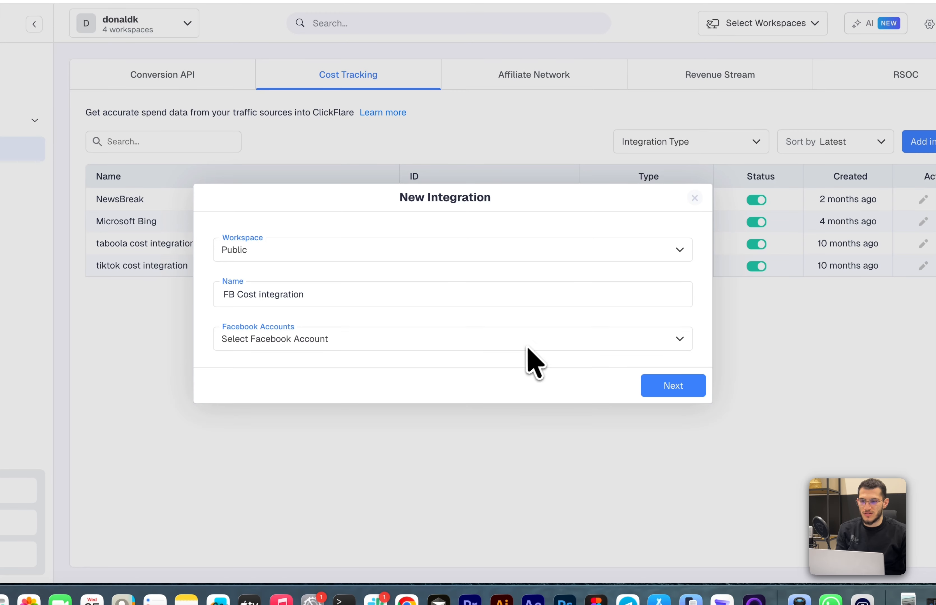
pyautogui.click(534, 345)
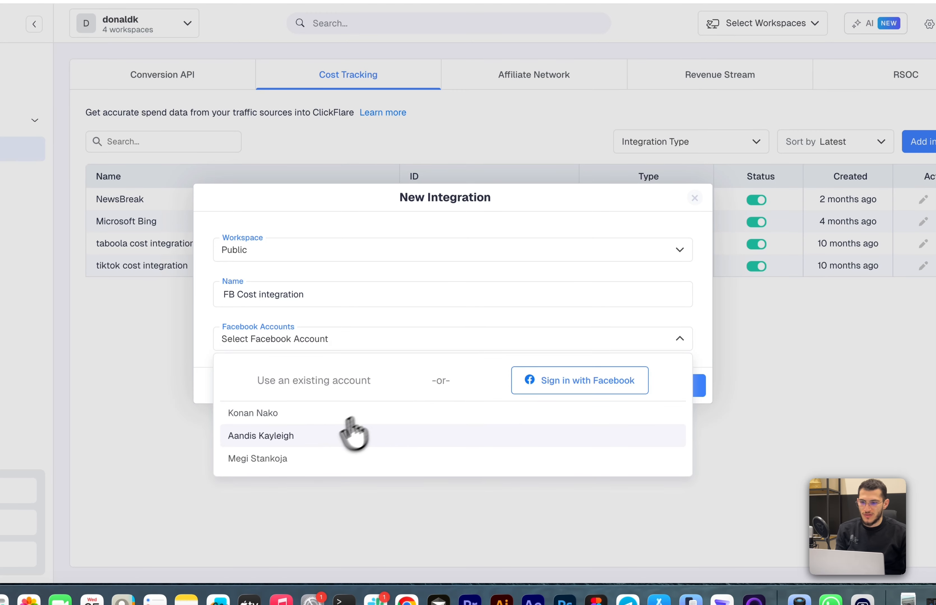
pyautogui.click(304, 435)
pyautogui.click(647, 387)
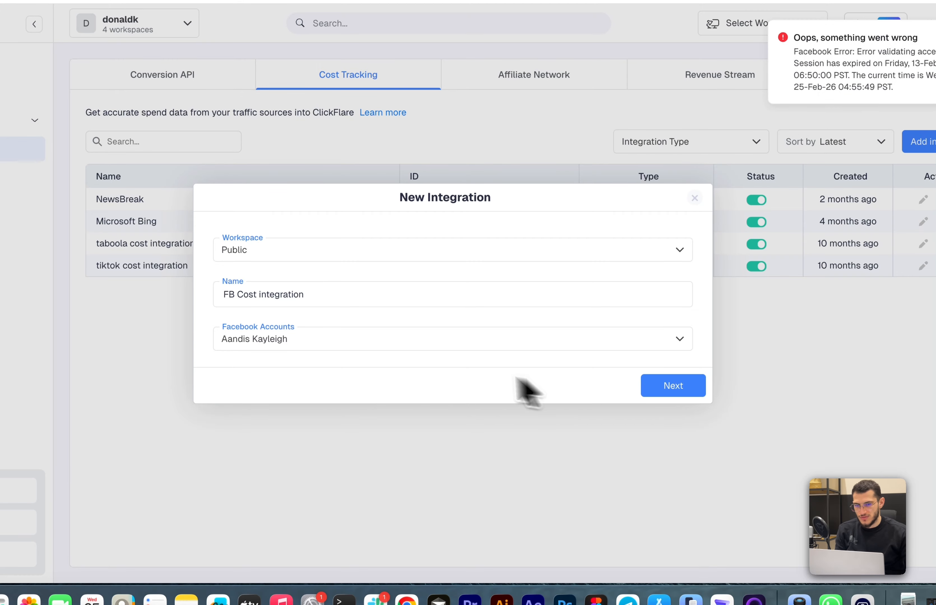
# Reconnect the Facebook account to ClickFlare through Sign in with Facebook
pyautogui.click(439, 348)
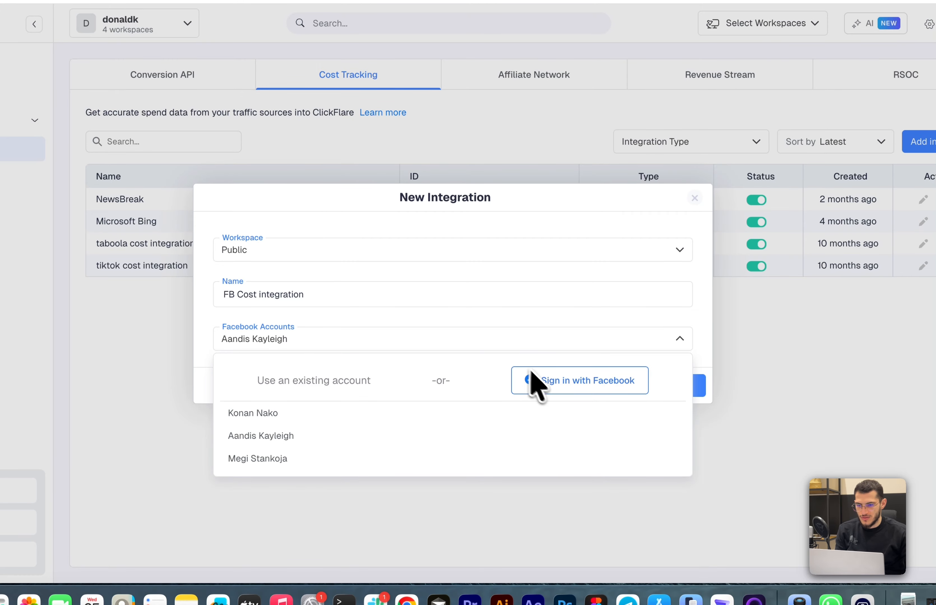
pyautogui.click(531, 382)
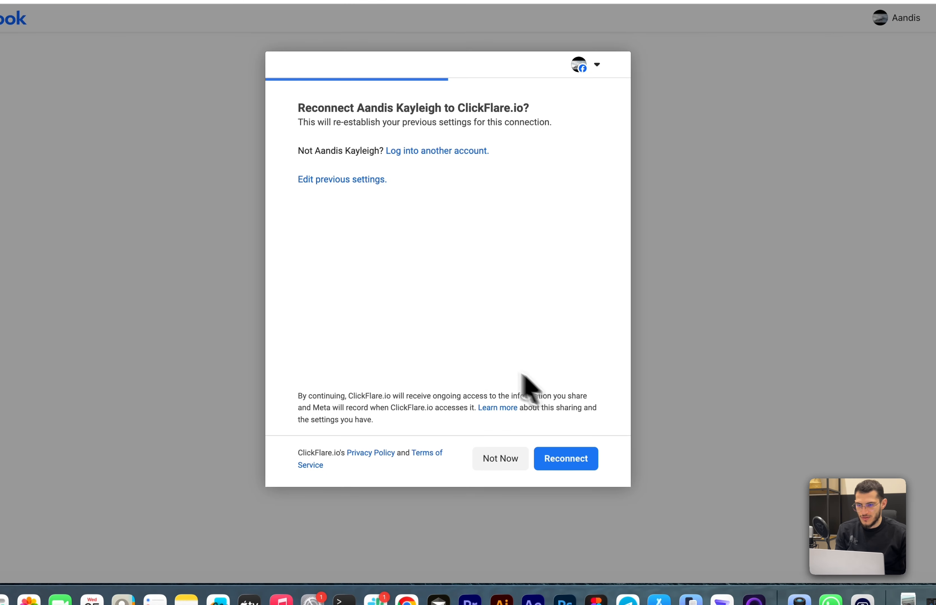
pyautogui.click(561, 468)
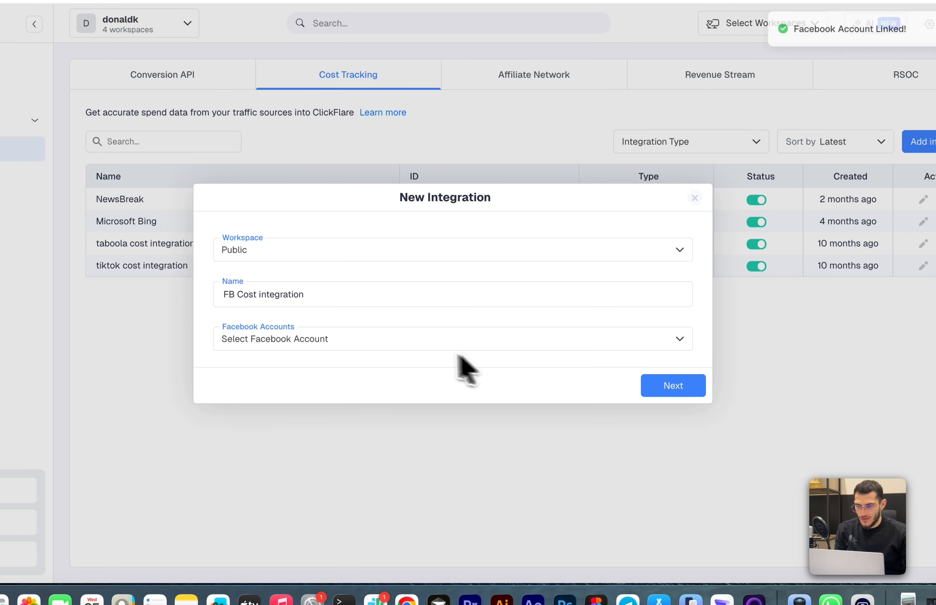
# Select the reconnected Facebook account for the cost integration and continue
pyautogui.click(415, 344)
pyautogui.click(292, 436)
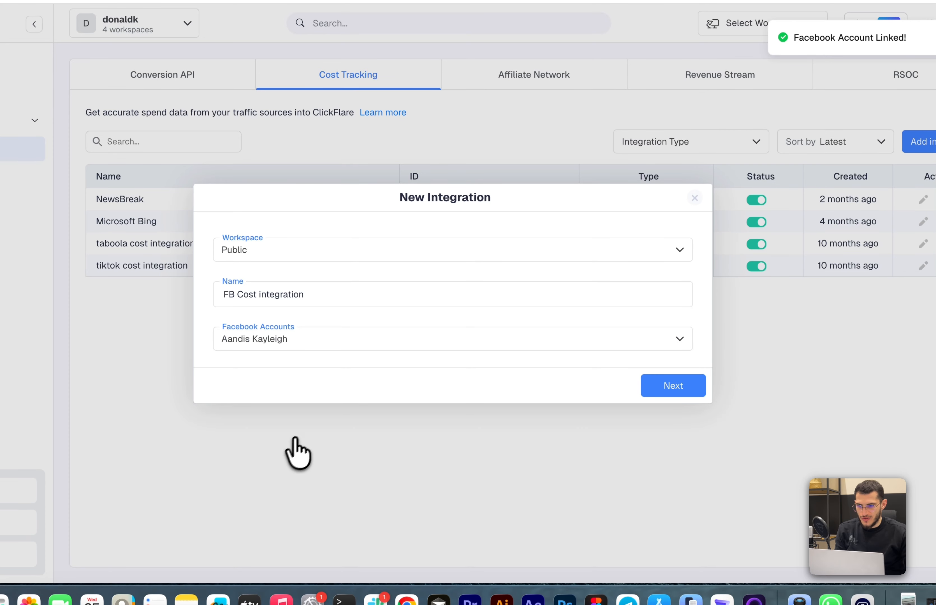
pyautogui.click(682, 383)
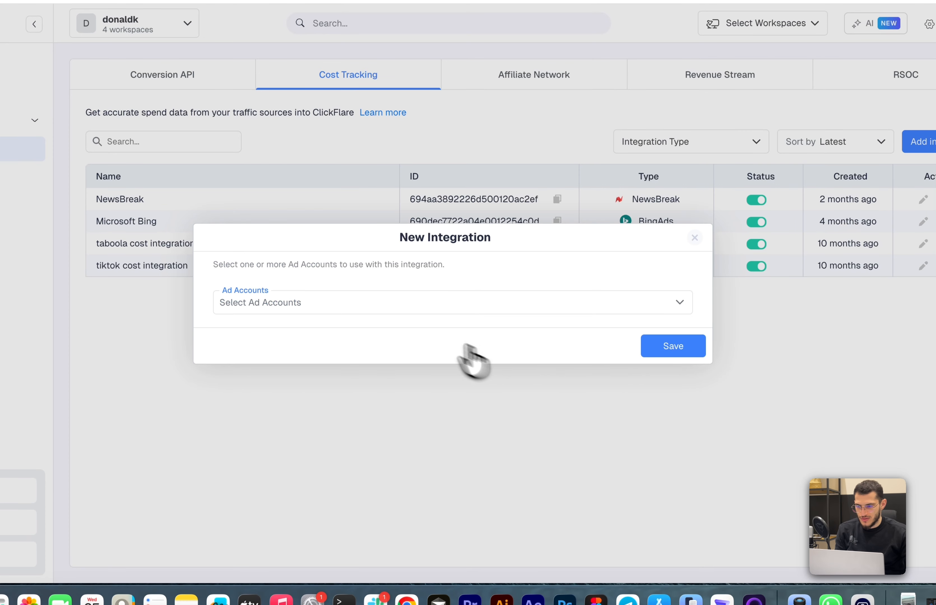
# Choose the FitWave - Supplements ad account, save the integration, and save without picking traffic sources
pyautogui.click(369, 310)
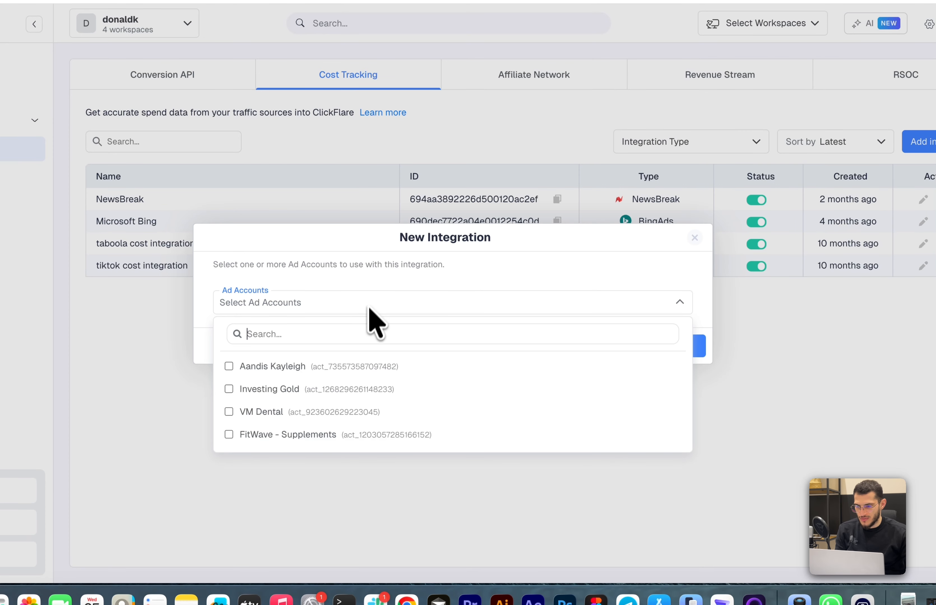
pyautogui.click(374, 435)
pyautogui.click(433, 309)
pyautogui.click(643, 351)
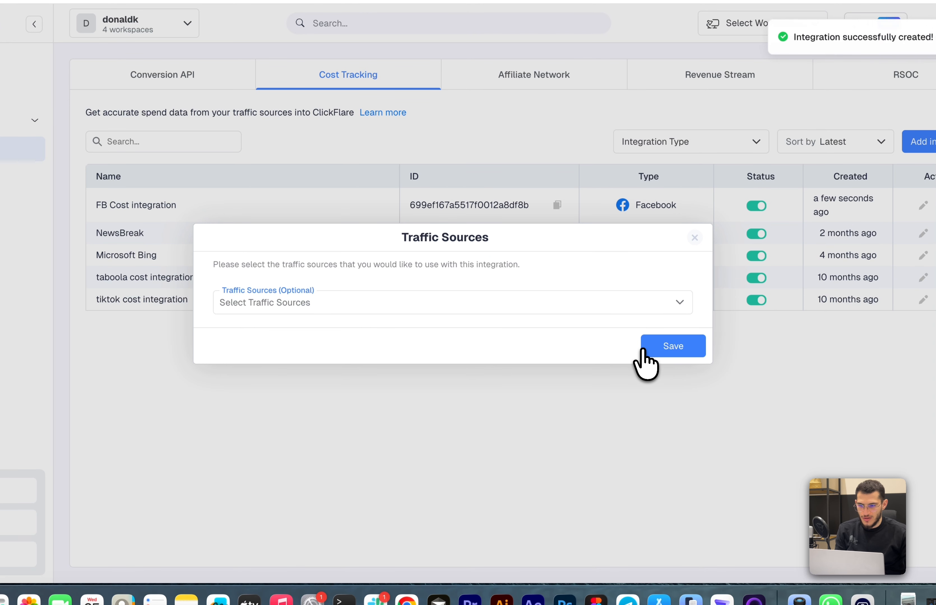
pyautogui.click(651, 351)
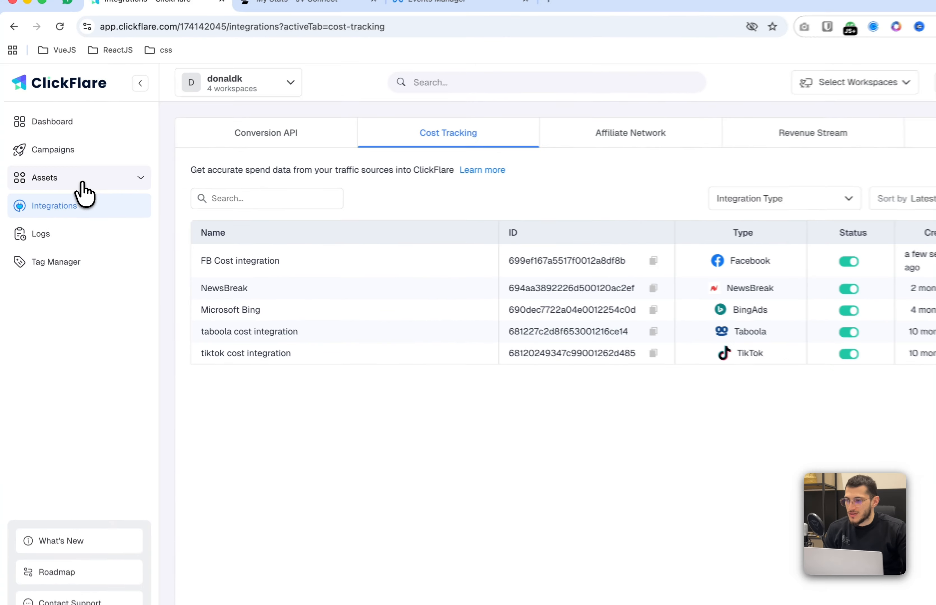
# Create a new Facebook traffic source named FB x Everflow
pyautogui.click(59, 181)
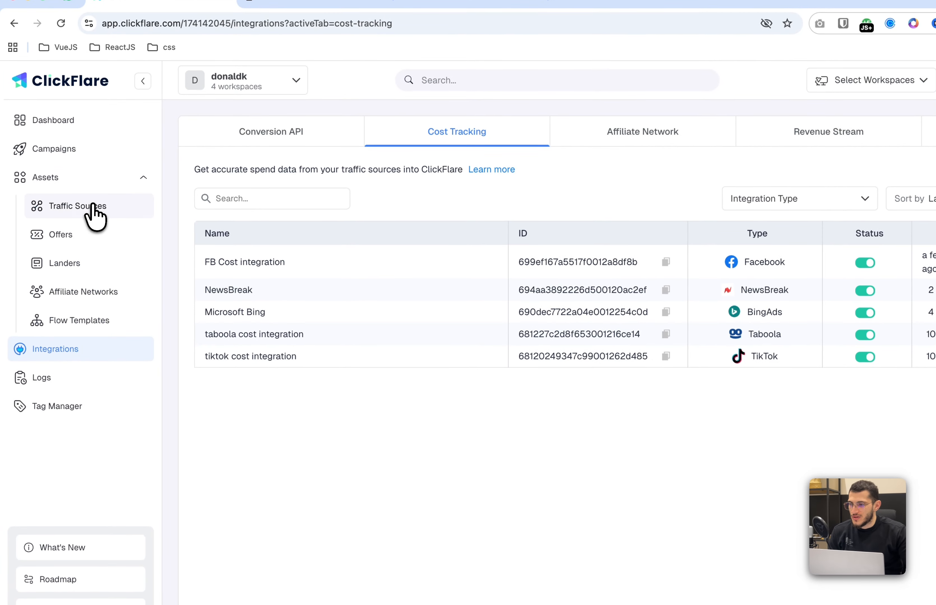
pyautogui.click(94, 206)
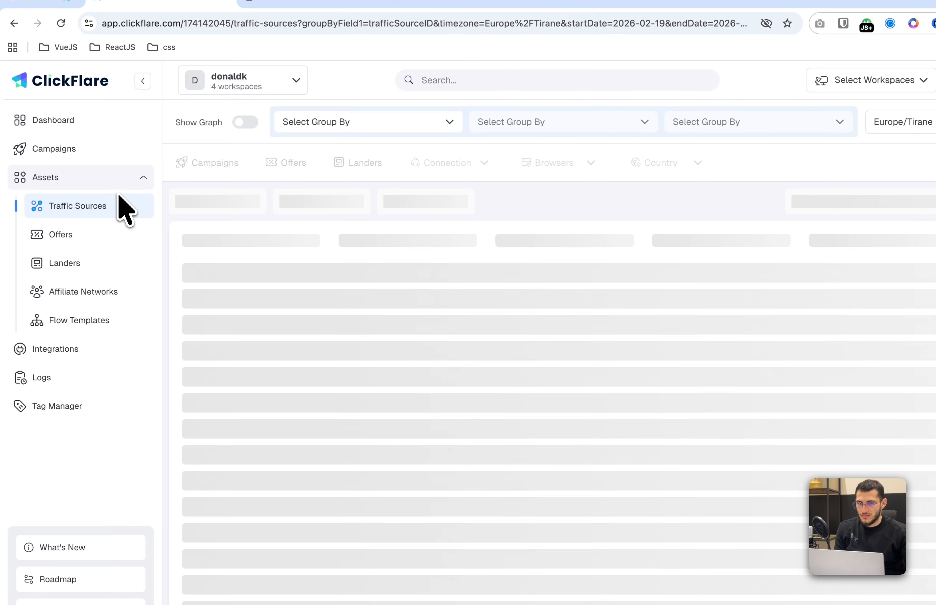
pyautogui.click(207, 200)
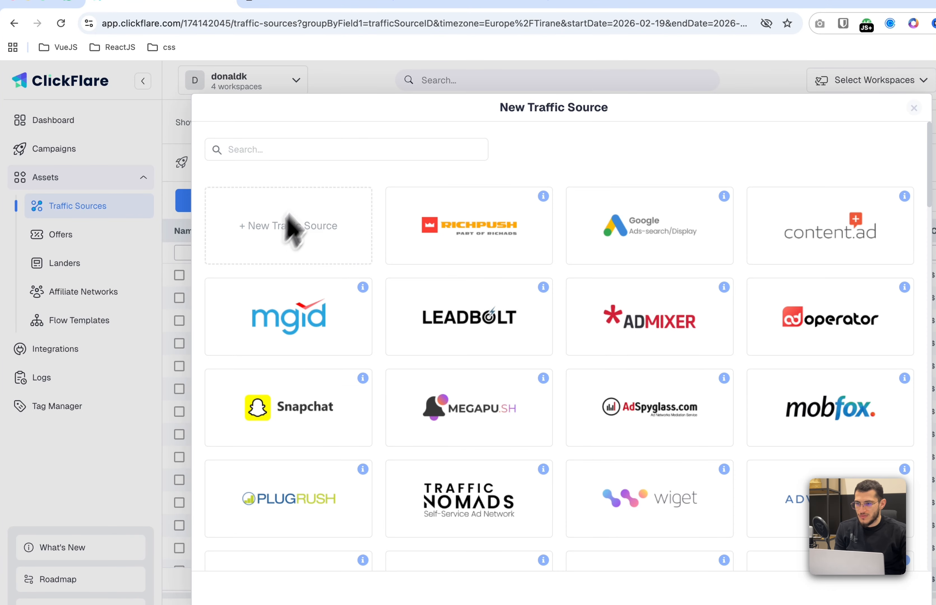
pyautogui.click(326, 154)
pyautogui.write('Faceb')
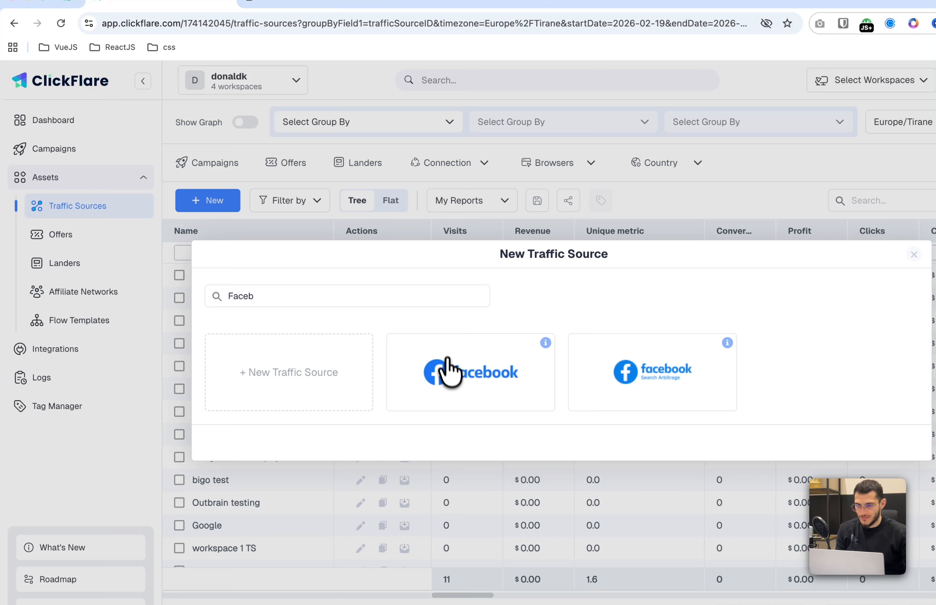
pyautogui.click(448, 371)
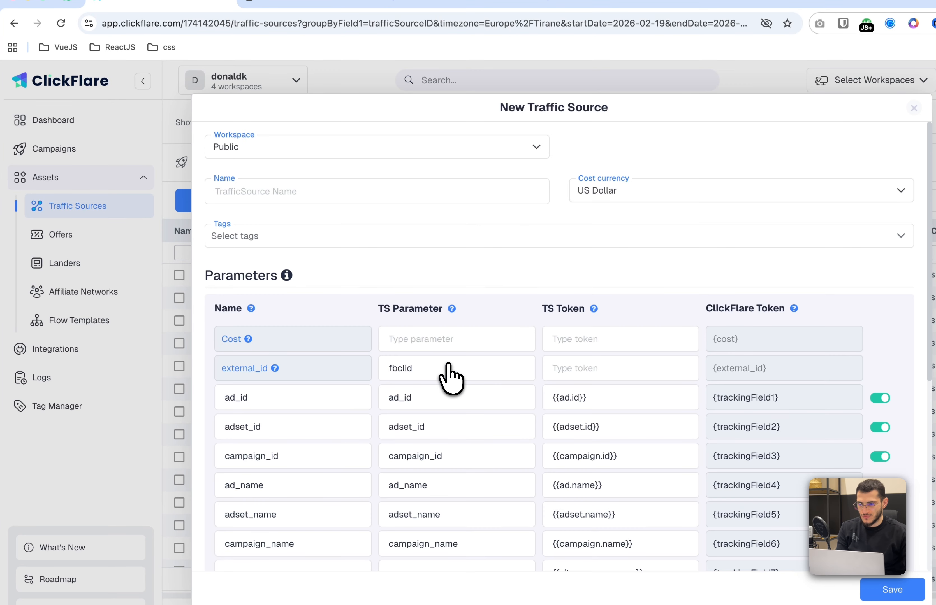
pyautogui.click(333, 199)
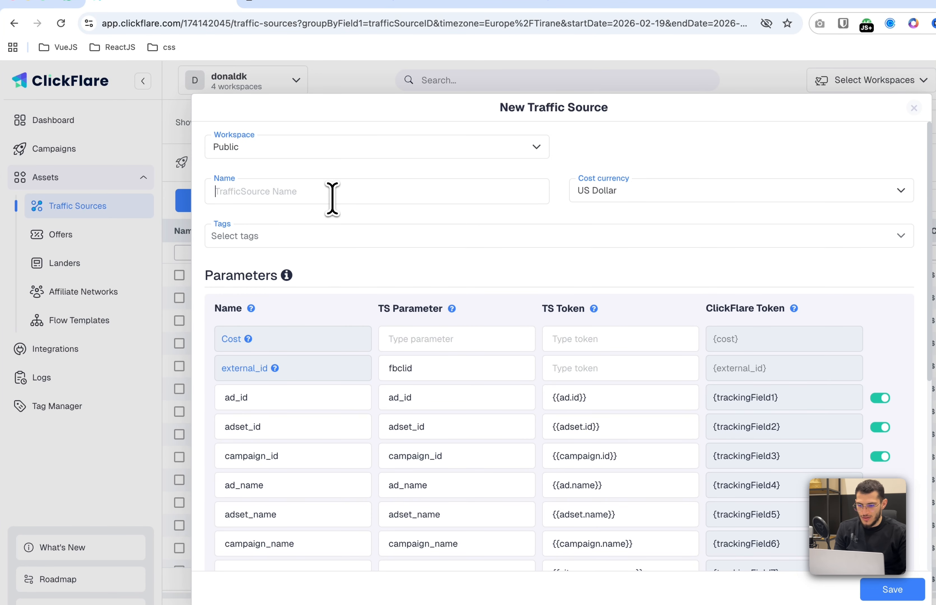
pyautogui.write('FB x Everflow')
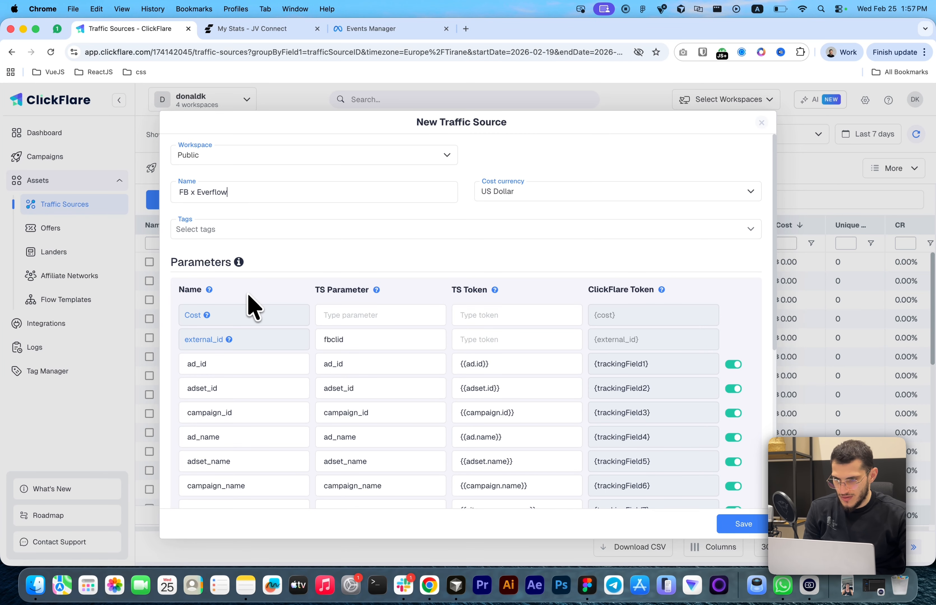
# Attach the Test Pixel conversion integration and FB Cost integration to the traffic source and save it
pyautogui.scroll(-5, 263, 303)
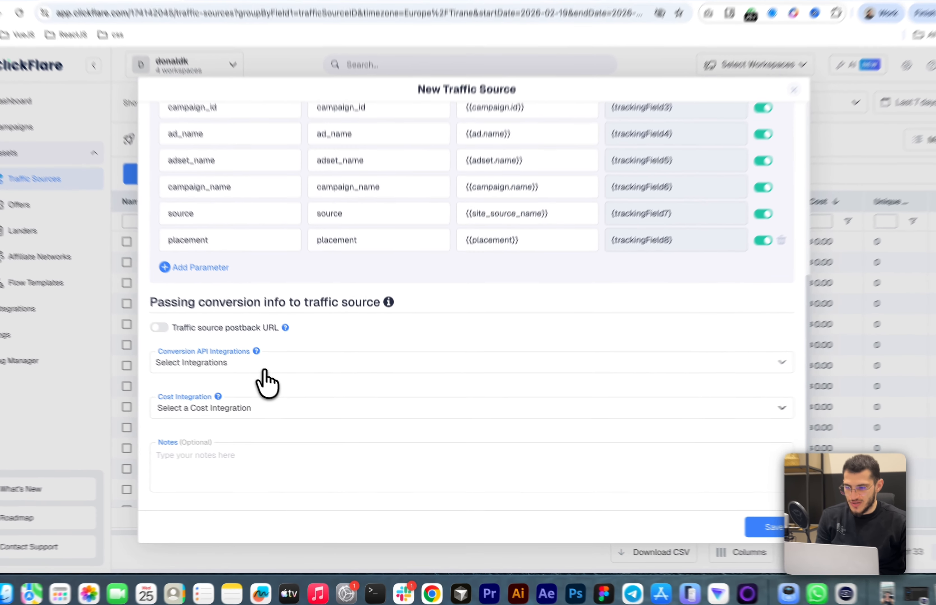
pyautogui.click(275, 378)
pyautogui.click(230, 278)
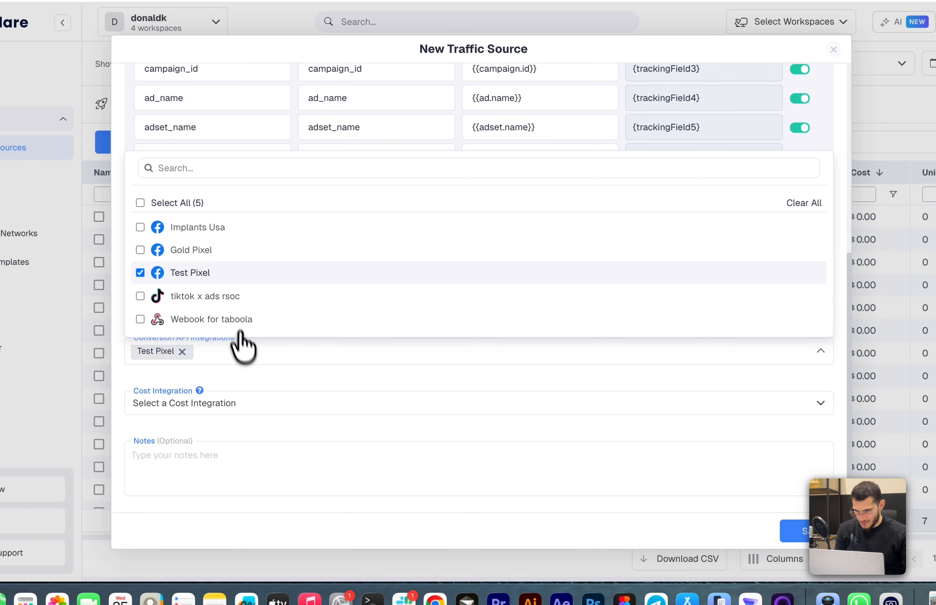
pyautogui.click(247, 390)
pyautogui.click(245, 401)
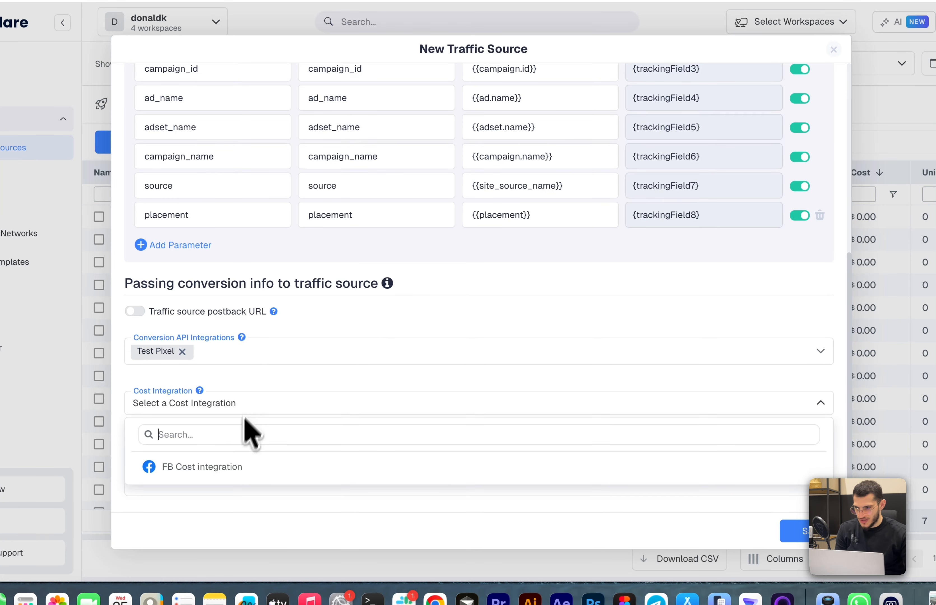
pyautogui.click(232, 474)
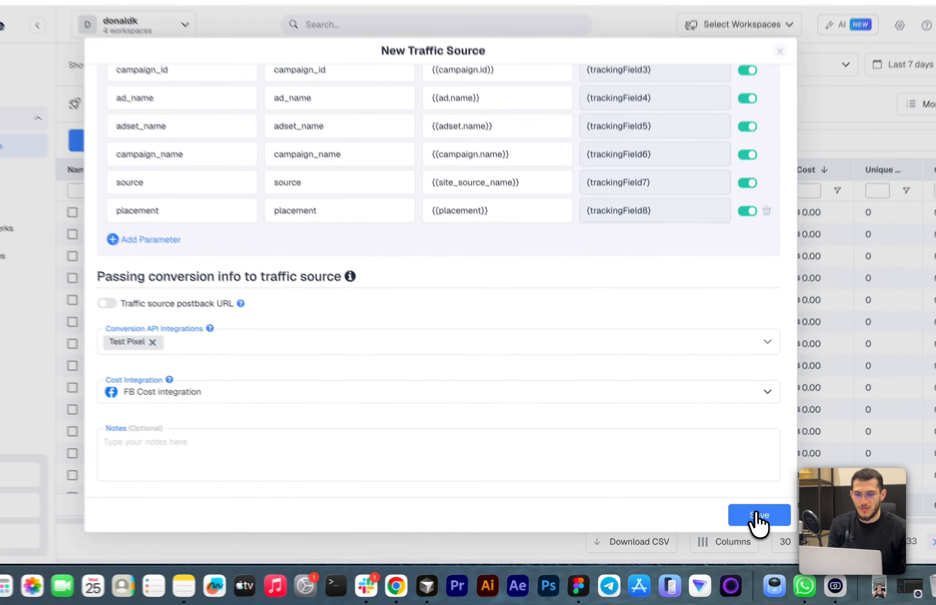
pyautogui.click(758, 517)
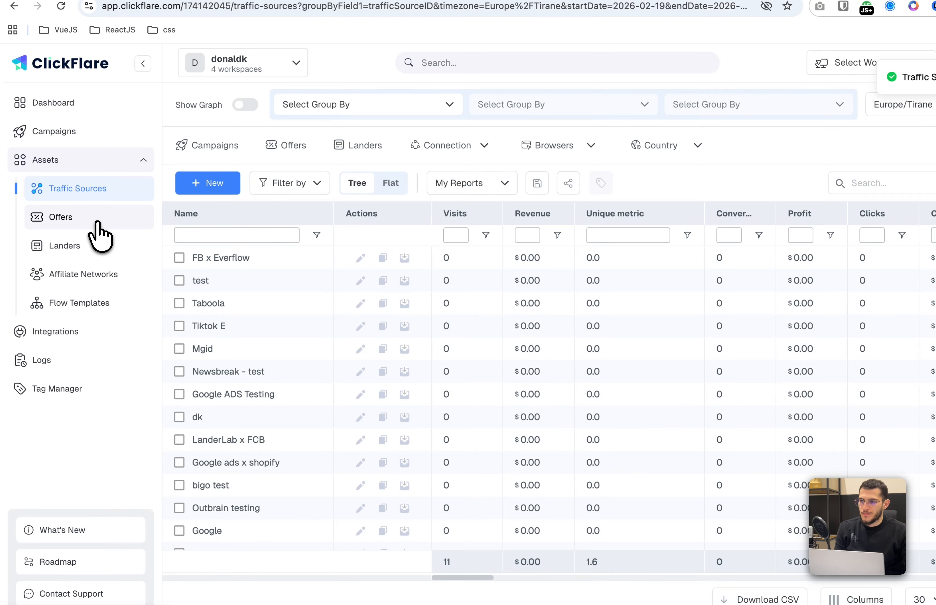
# Copy the direct tracking link for the Prime DeFi offer from the JV Connect partner dashboard
pyautogui.click(98, 224)
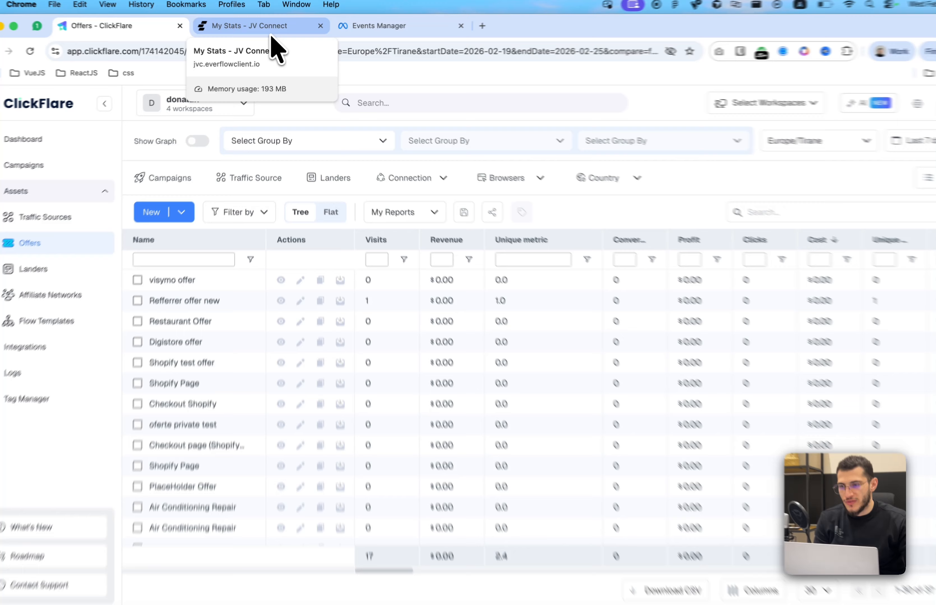
pyautogui.click(271, 34)
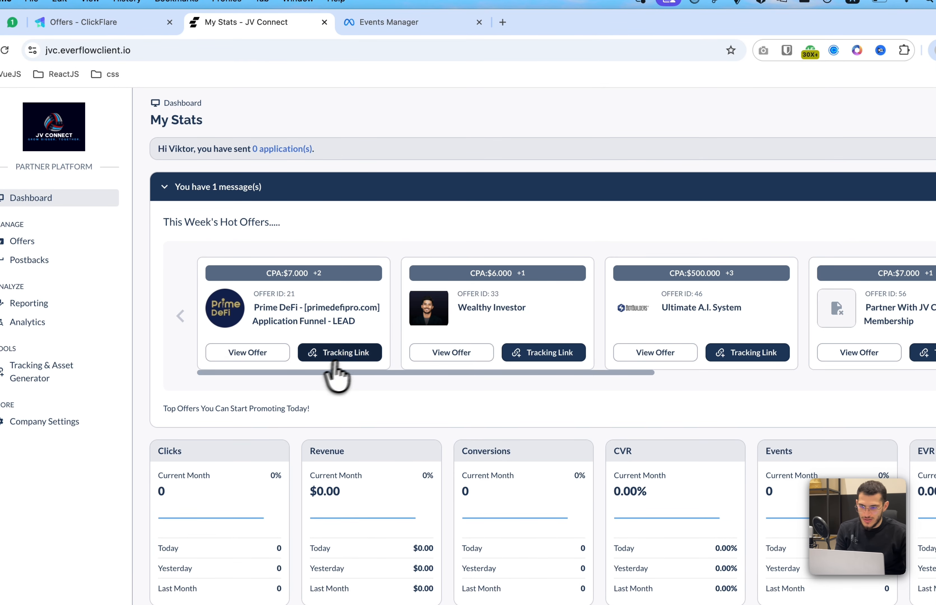
pyautogui.click(356, 353)
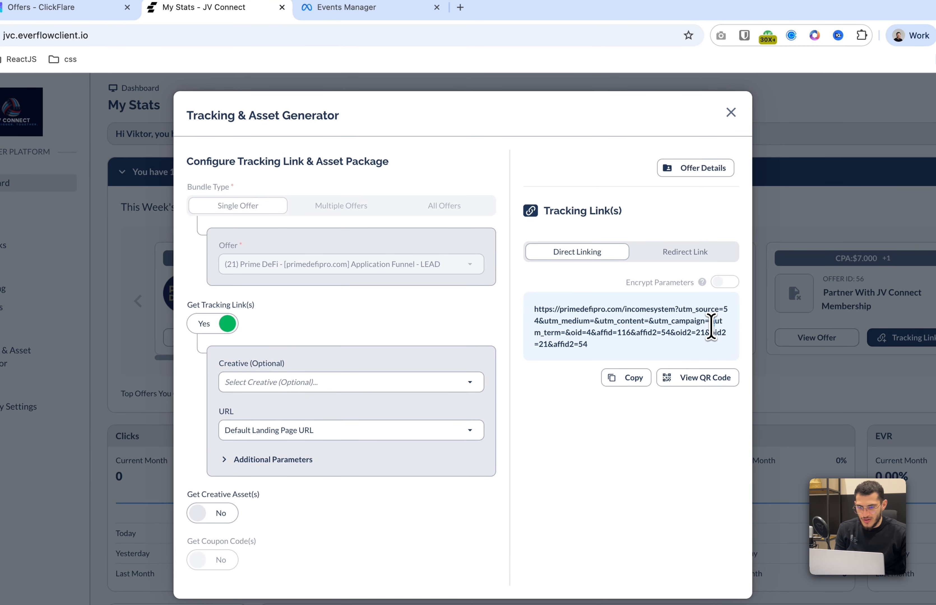
pyautogui.tripleClick(704, 341)
pyautogui.click(678, 393)
# Return to ClickFlare and start a new offer named Everflow Offer
pyautogui.click(71, 8)
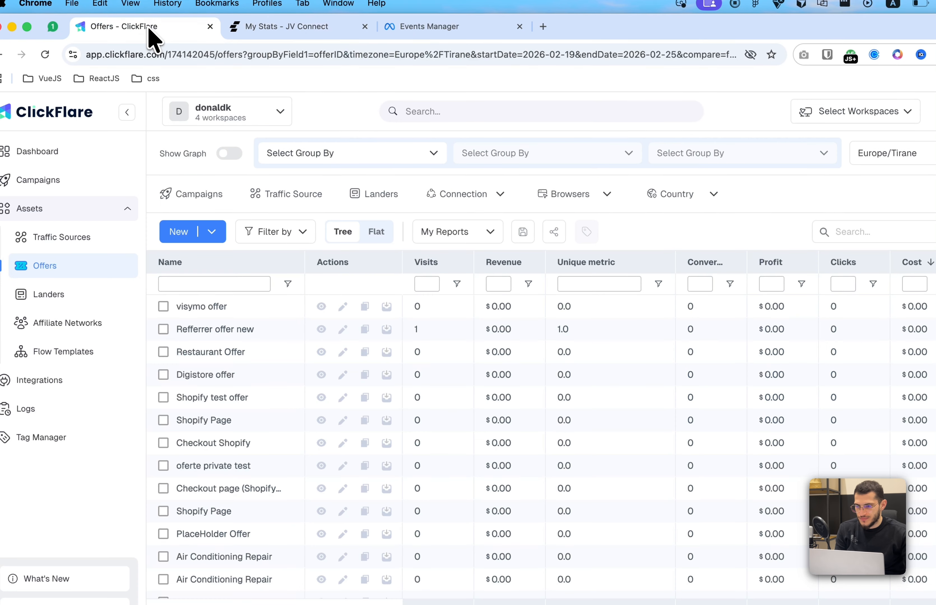
pyautogui.click(181, 236)
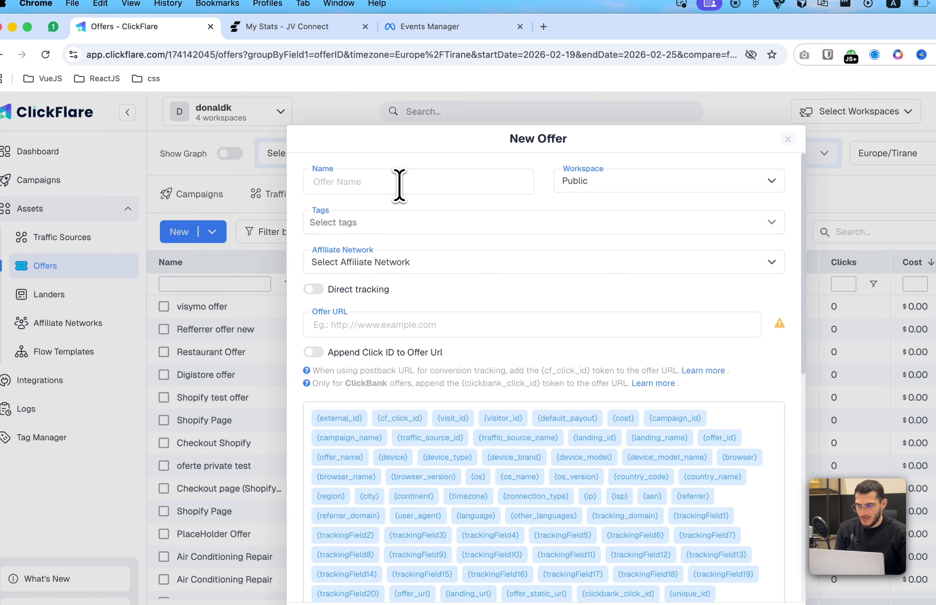
pyautogui.write('Everflow Offer')
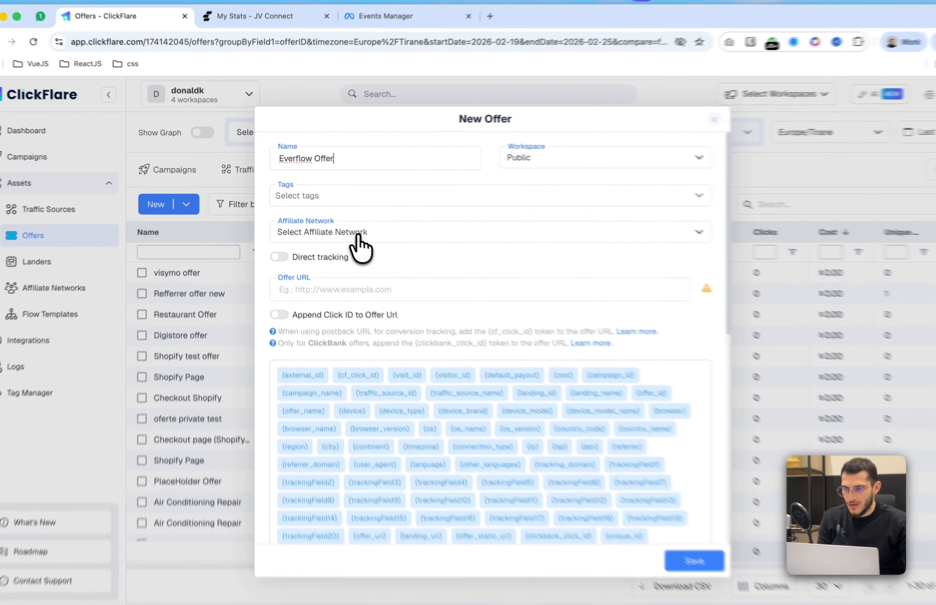
# Create a new affiliate network for the offer from the Everflow template, named Everflow
pyautogui.click(338, 225)
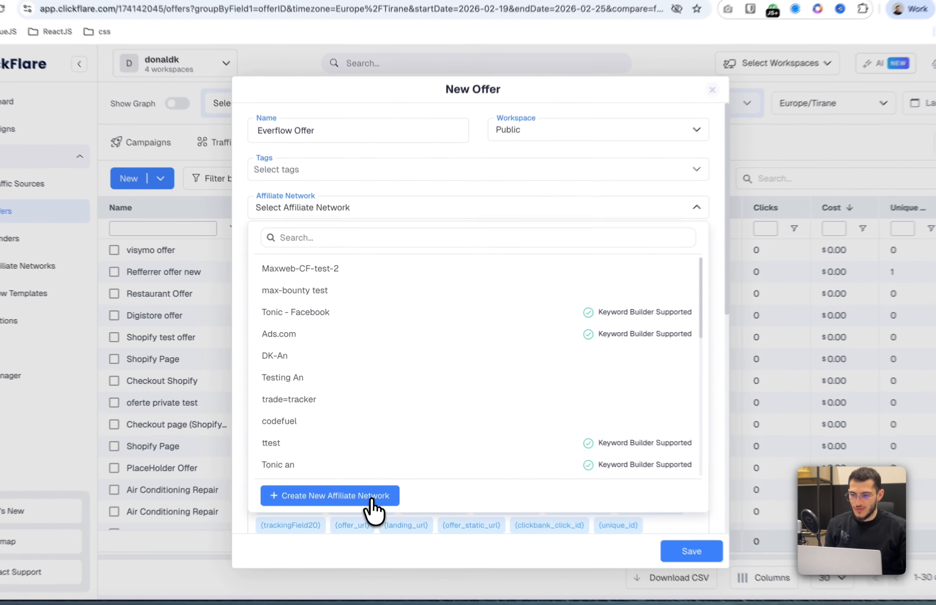
pyautogui.click(374, 476)
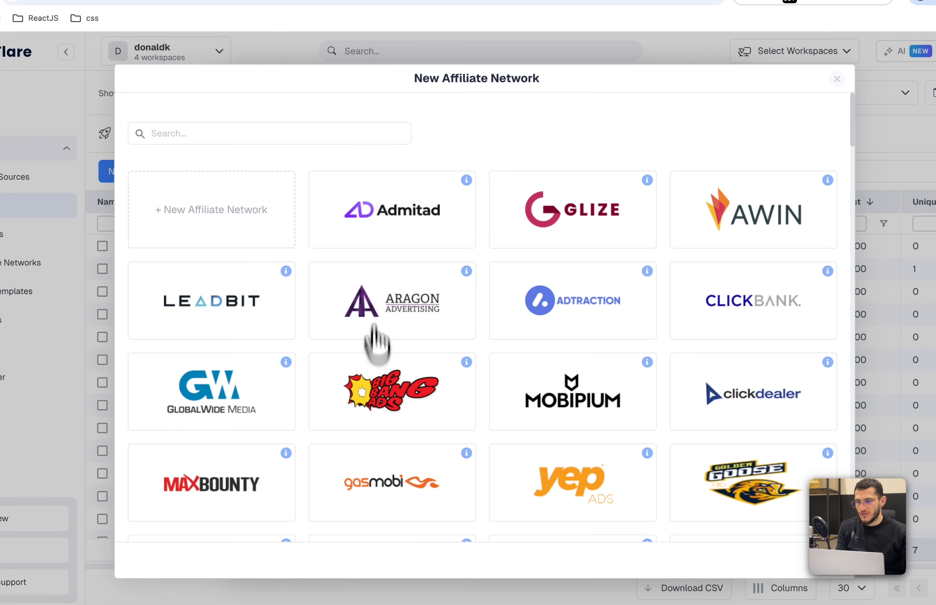
pyautogui.click(299, 137)
pyautogui.write('ever')
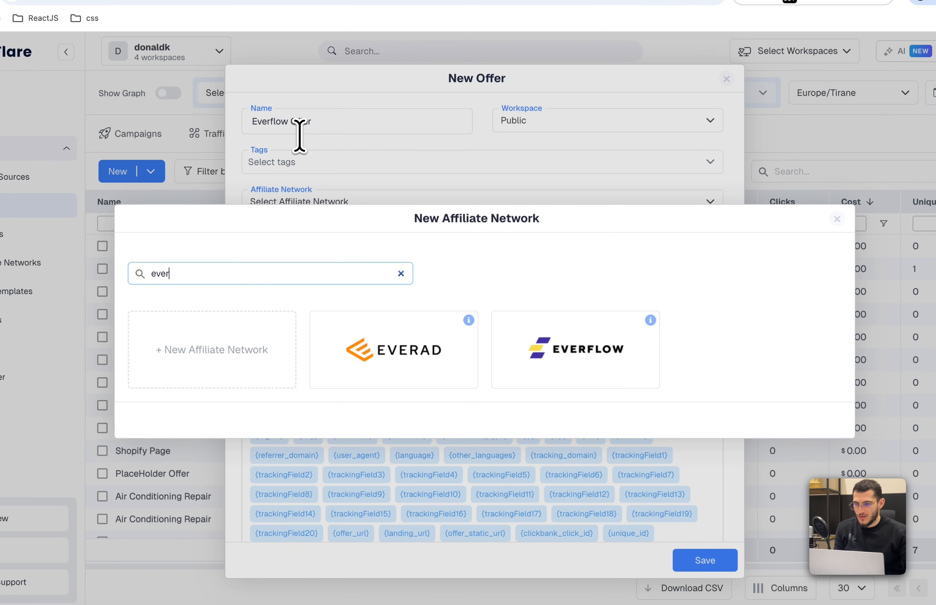
pyautogui.click(560, 338)
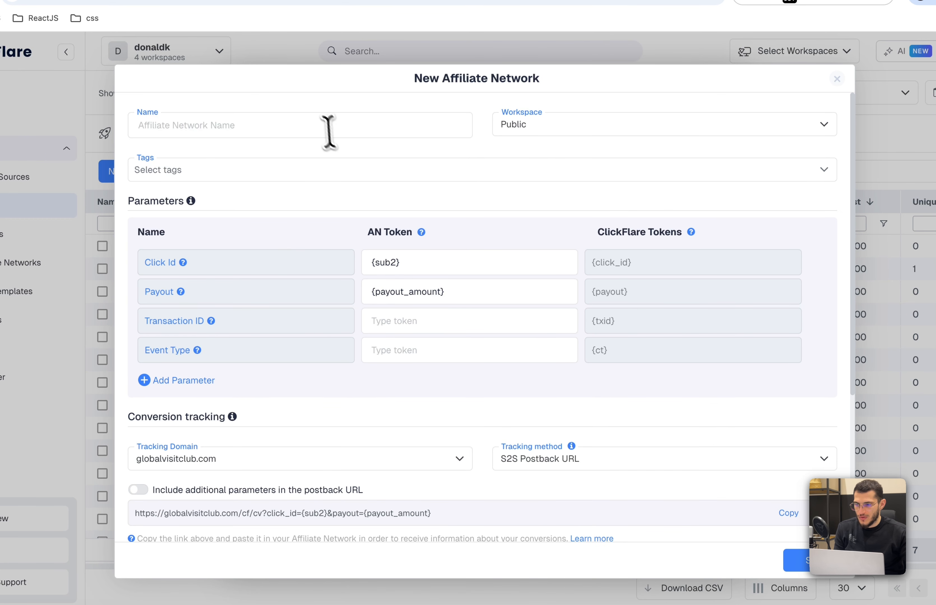
pyautogui.click(322, 125)
pyautogui.write('Everfl')
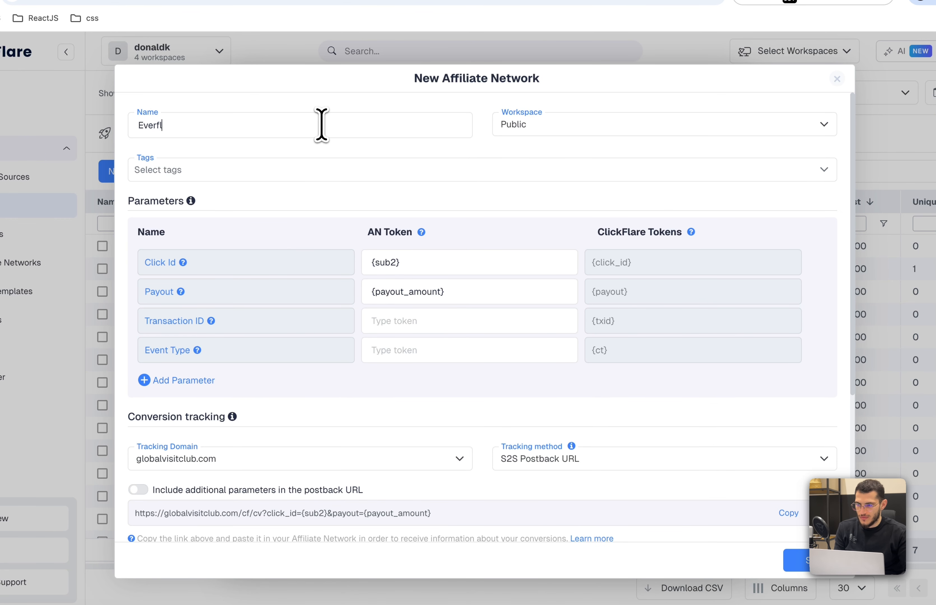
pyautogui.write('ow')
pyautogui.press('BackSpace')
pyautogui.write('ow')
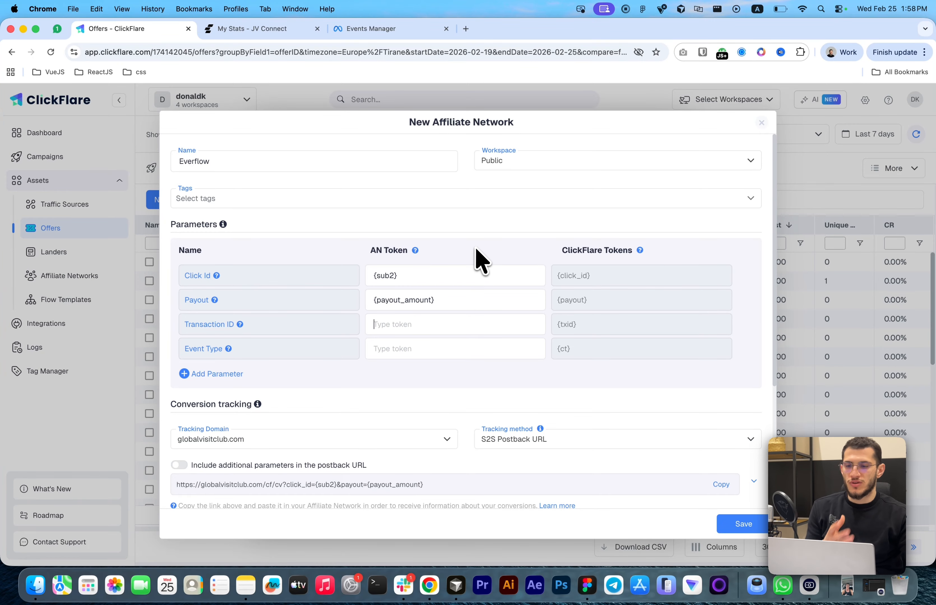
# Set the Everflow network's payout currency to US Dollar, copy its postback URL, and save the network
pyautogui.scroll(-5, 478, 263)
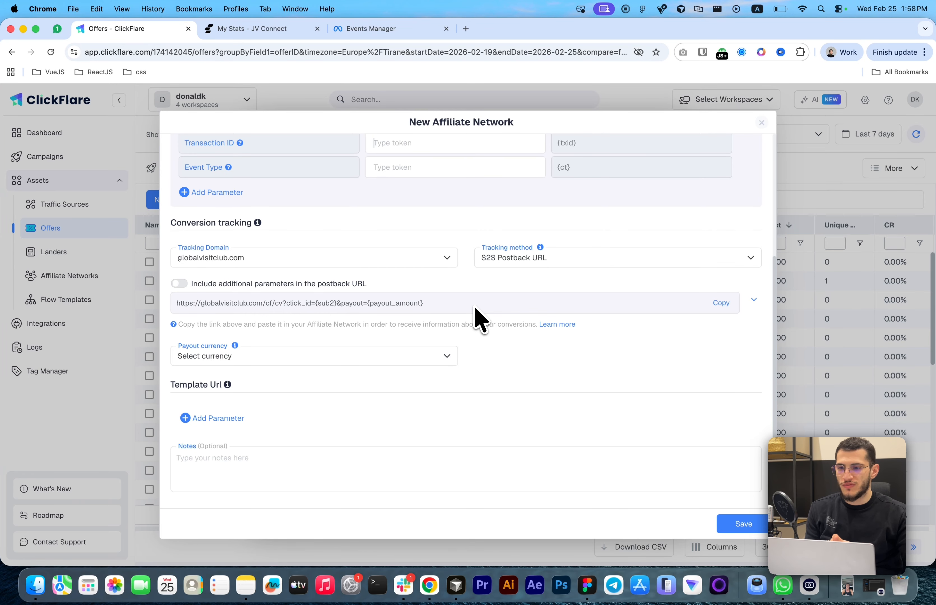
pyautogui.scroll(2, 389, 314)
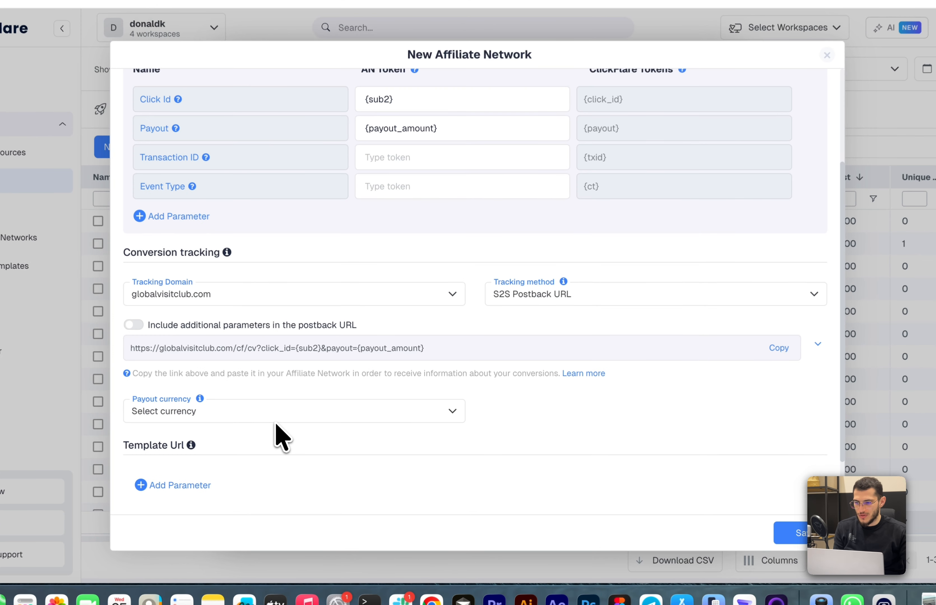
pyautogui.click(303, 423)
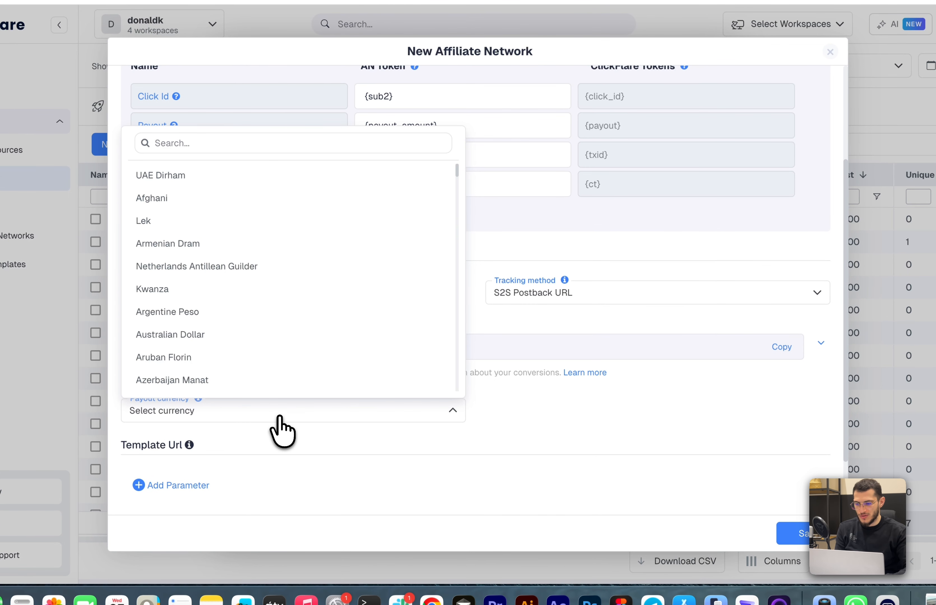
pyautogui.write('us')
pyautogui.click(220, 359)
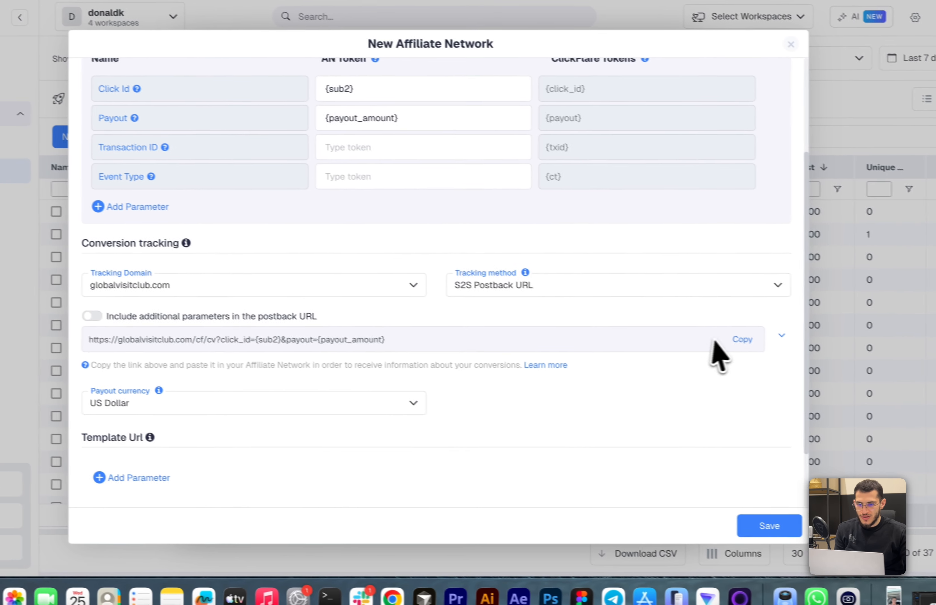
pyautogui.click(777, 347)
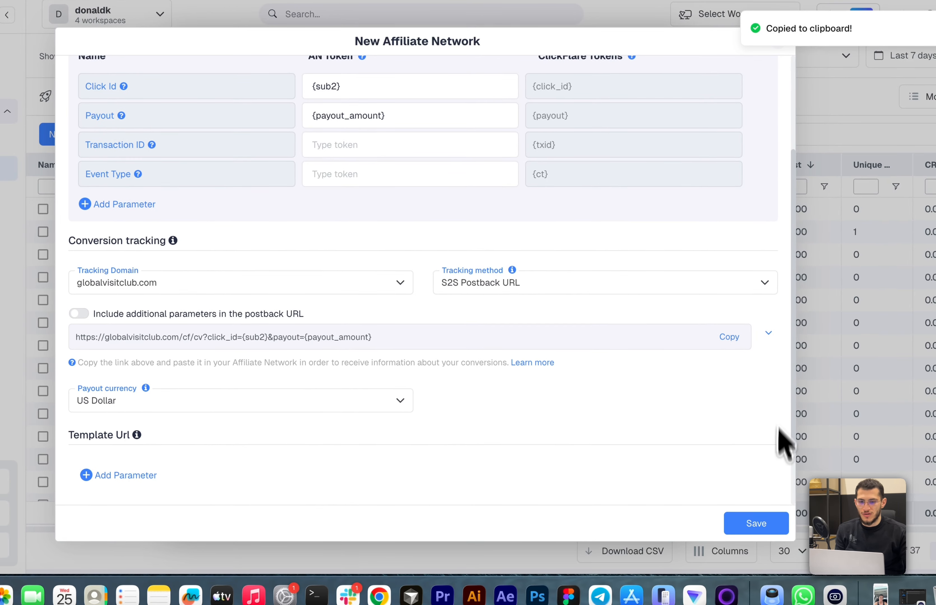
pyautogui.click(756, 524)
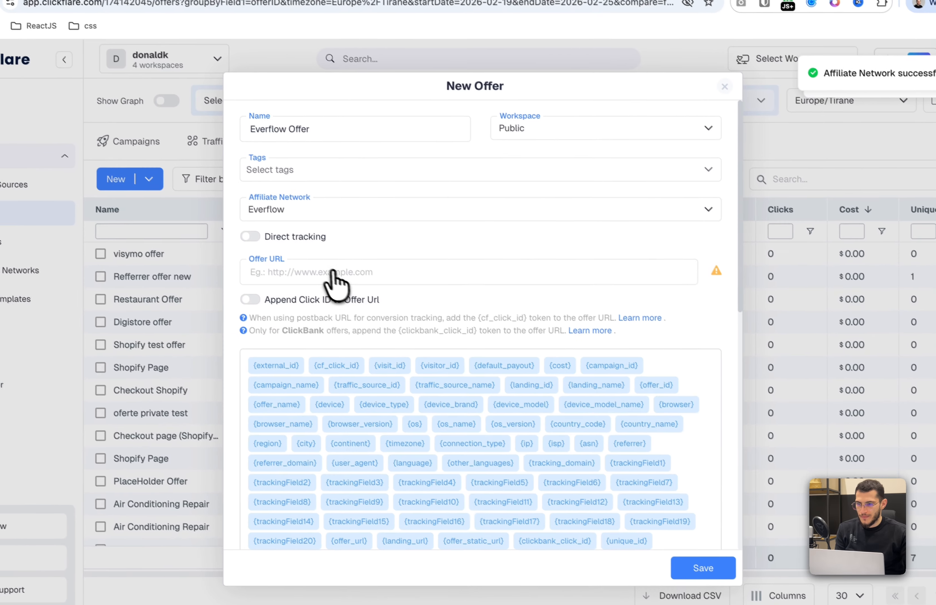
pyautogui.click(285, 233)
pyautogui.hotkey('ctrl', 'v')
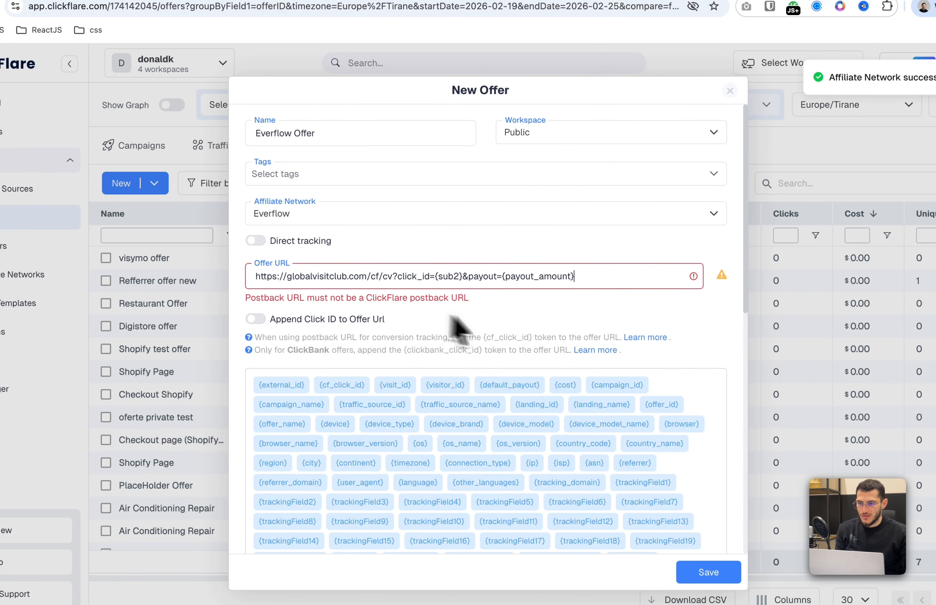
pyautogui.hotkey('ctrl', 'a')
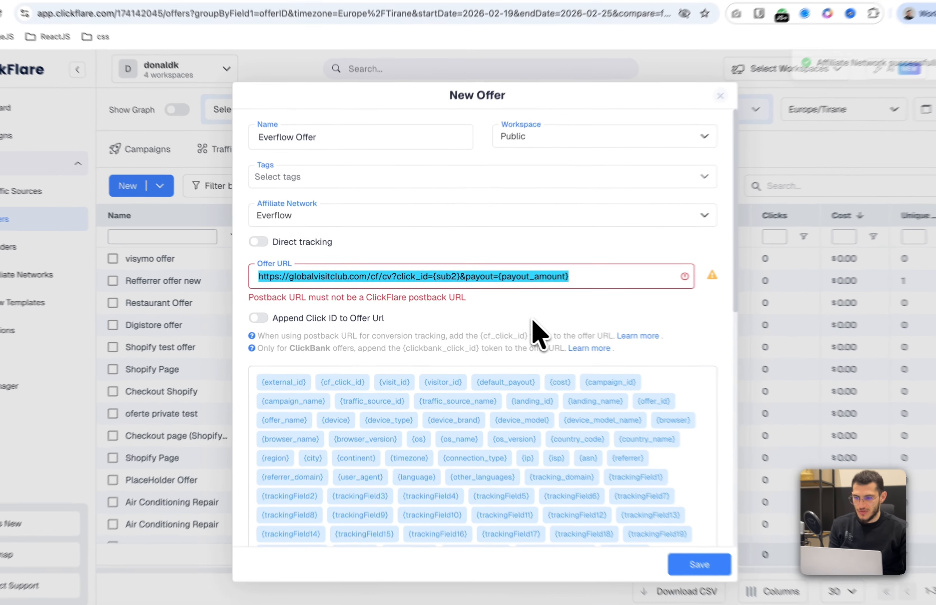
pyautogui.press('BackSpace')
# Paste the copied Prime DeFi tracking link as the offer URL
pyautogui.press('super+shift+v')
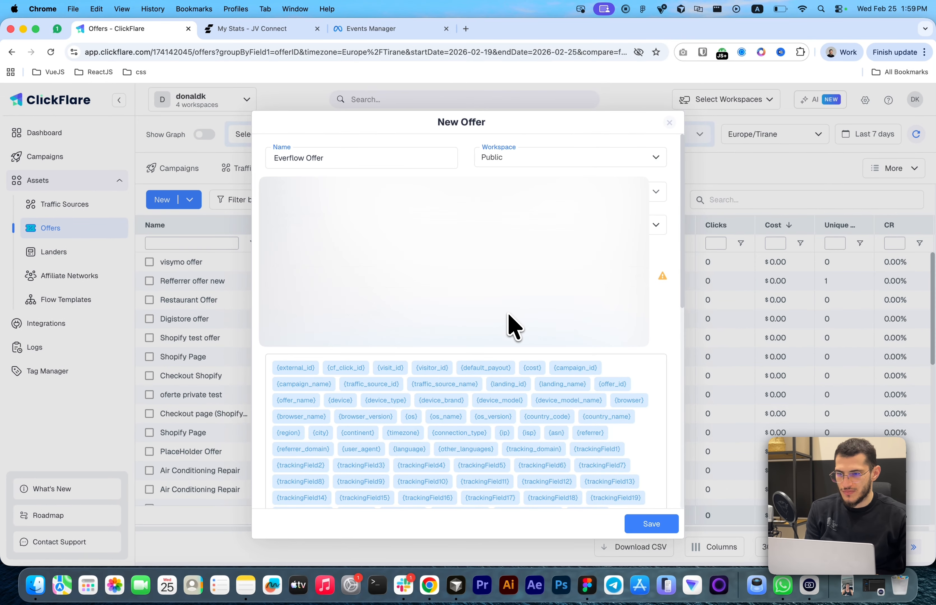
pyautogui.press('Return')
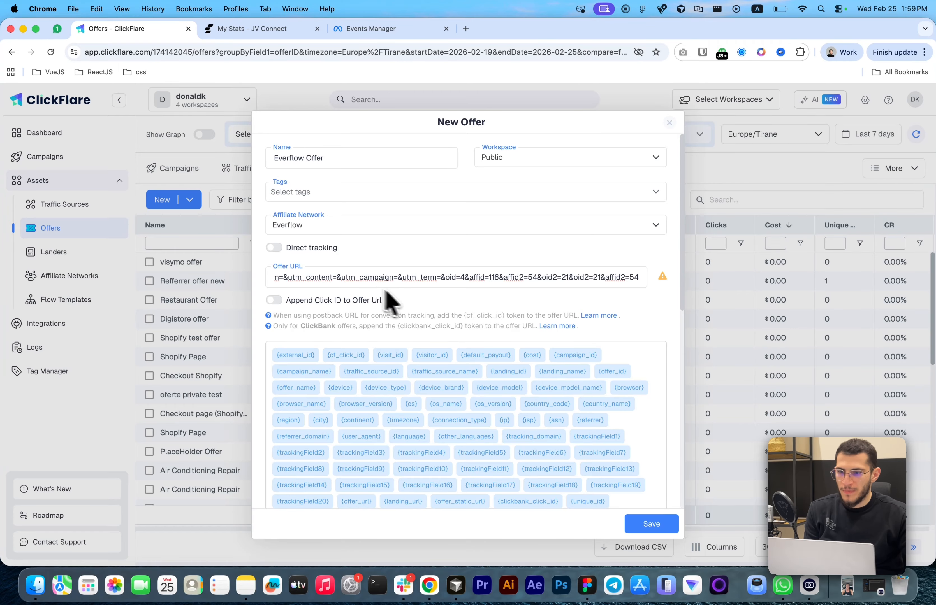
pyautogui.hscroll(-6, 372, 279)
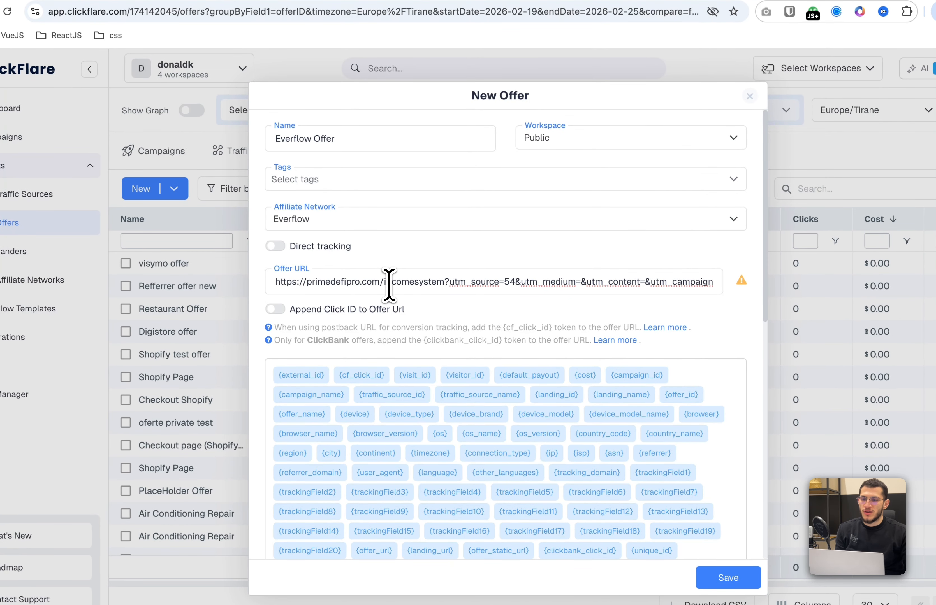
pyautogui.hscroll(6, 389, 285)
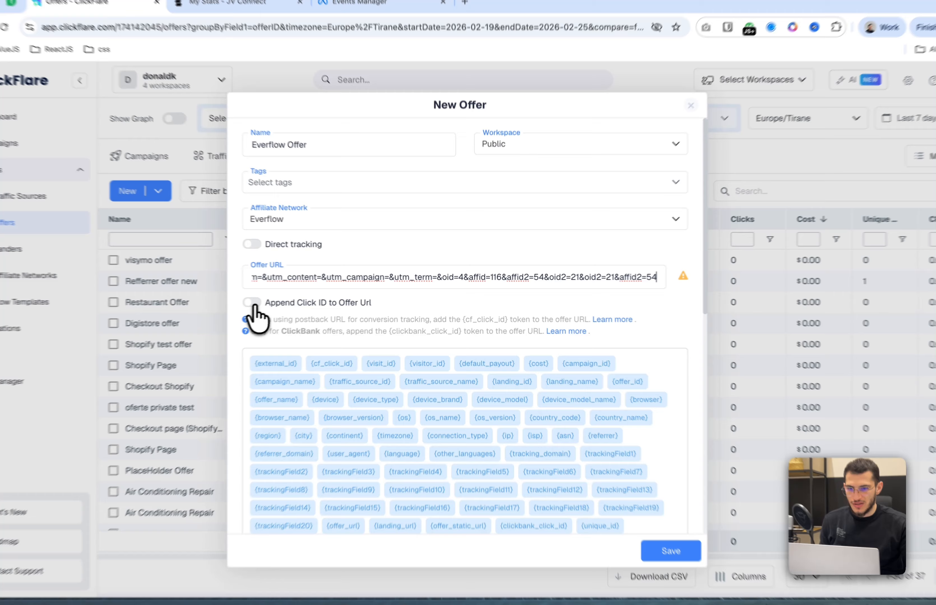
# Turn on Append Click ID to Offer Url, check the appended sub2 click ID parameter, and save the offer
pyautogui.click(276, 302)
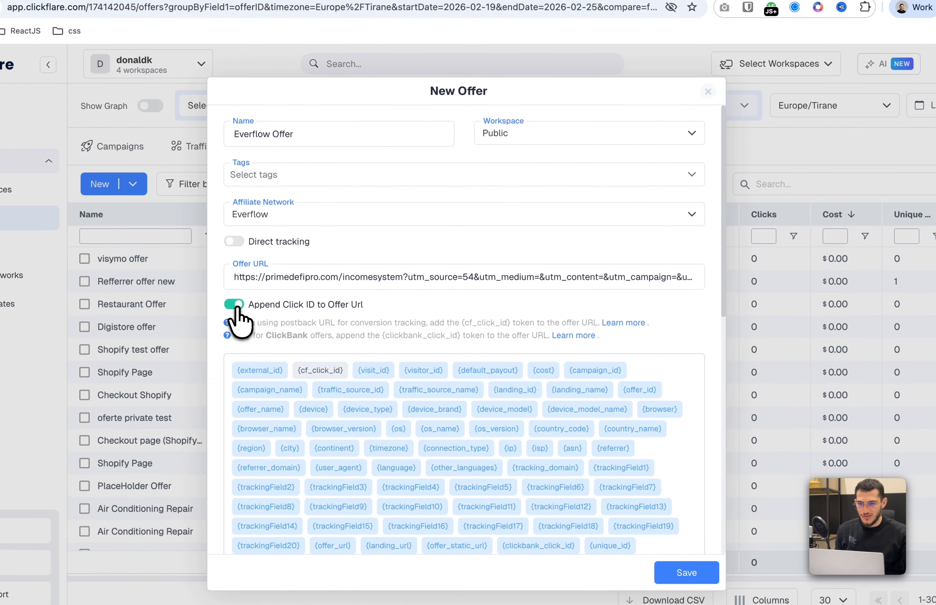
pyautogui.click(568, 280)
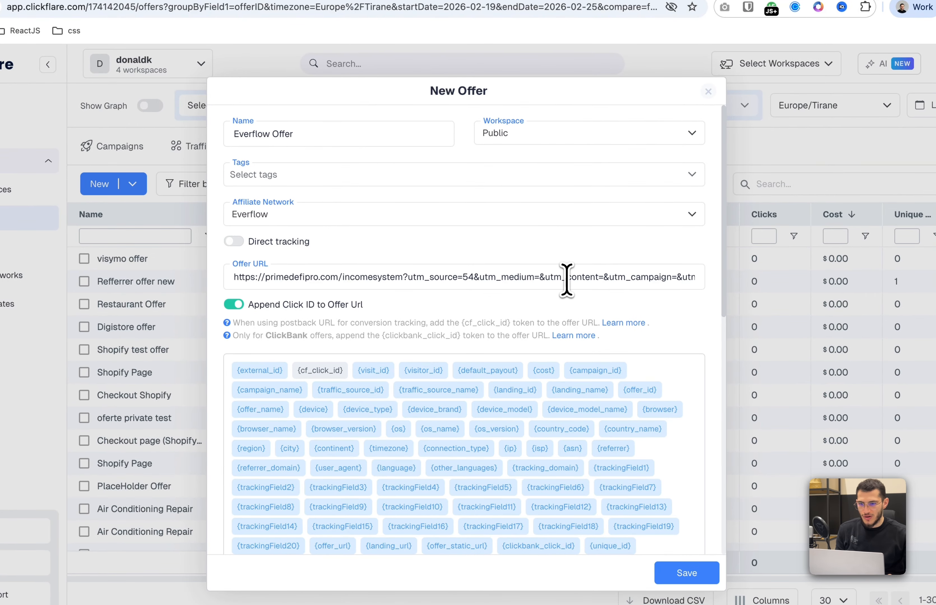
pyautogui.press('End')
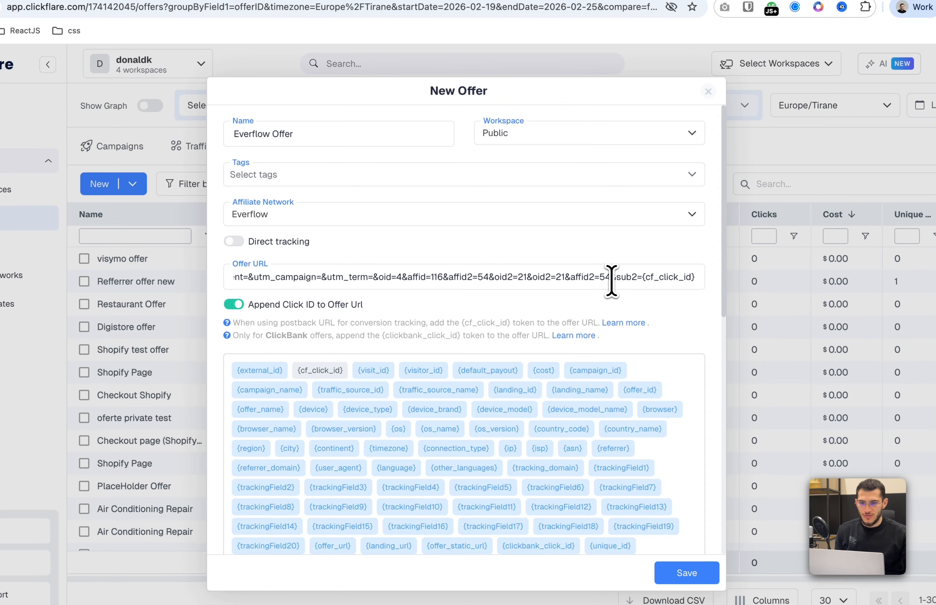
pyautogui.moveTo(611, 281); pyautogui.dragTo(727, 283)
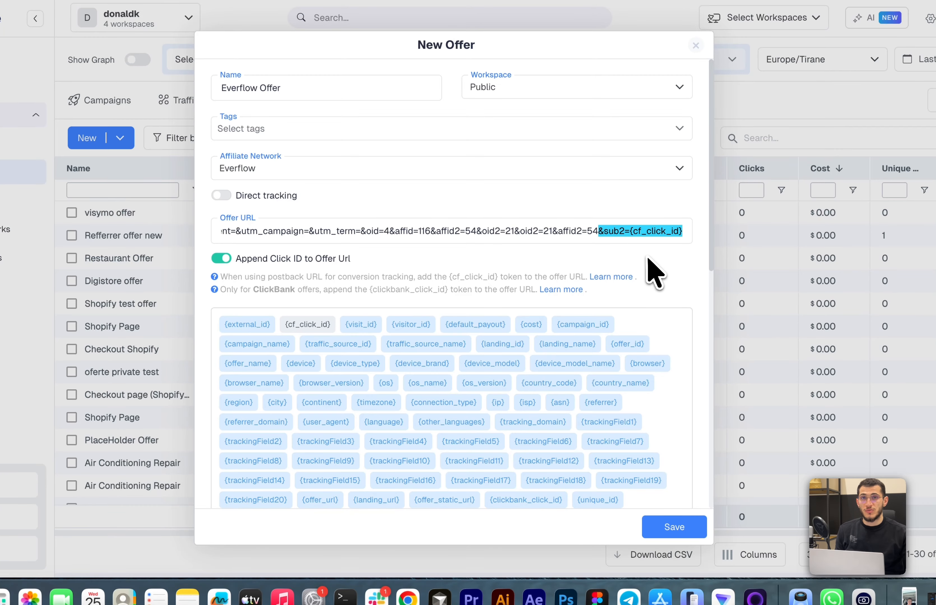
pyautogui.click(679, 531)
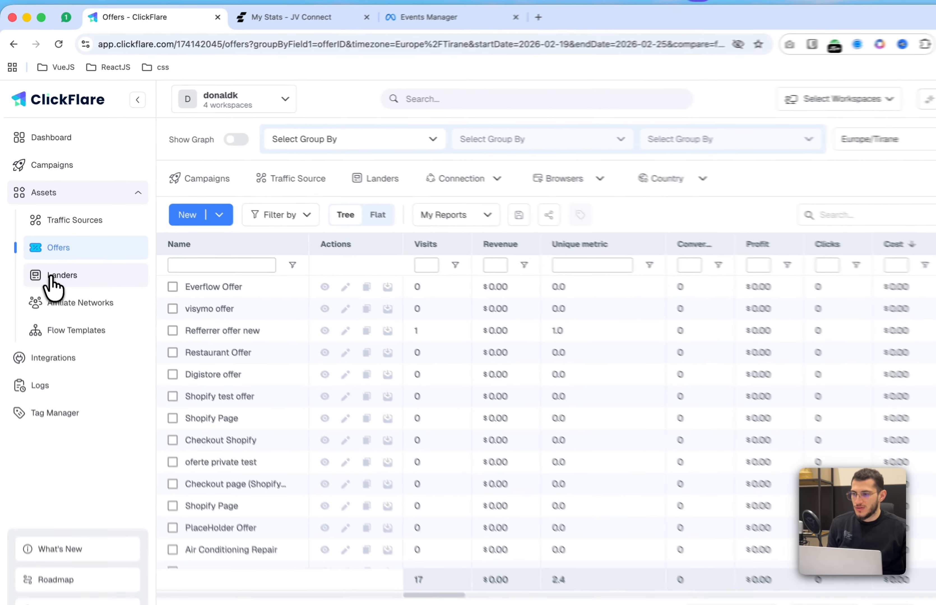
pyautogui.click(45, 253)
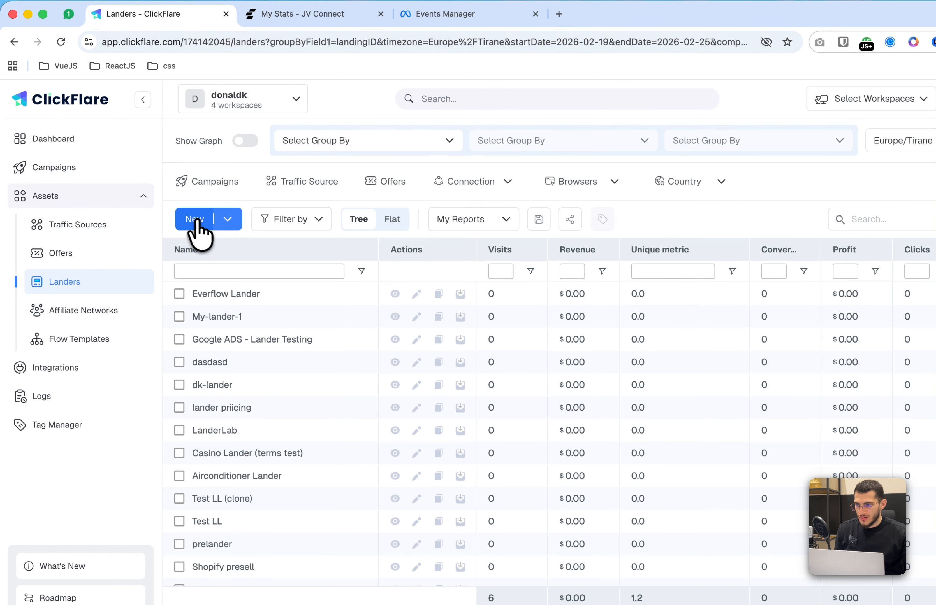
pyautogui.click(194, 221)
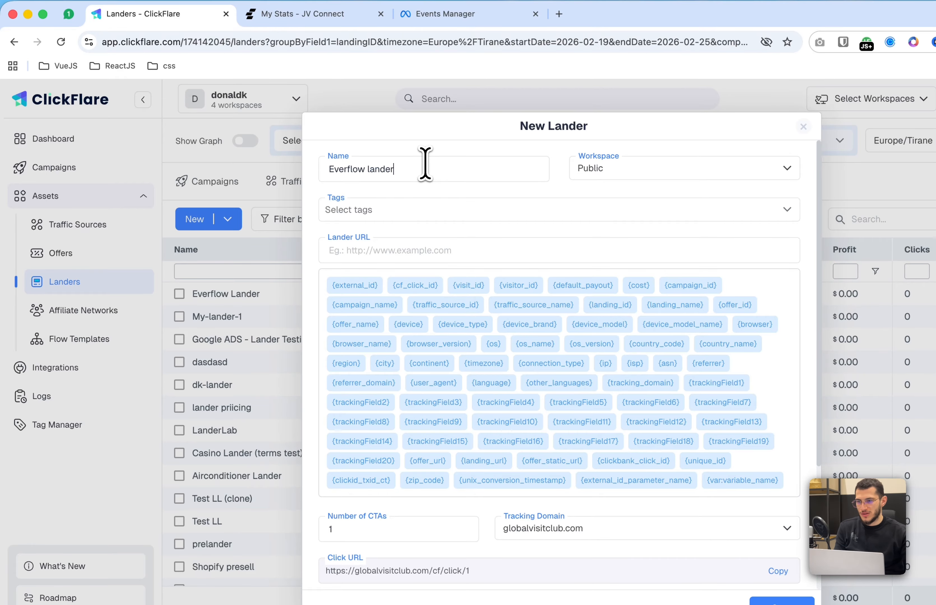
pyautogui.click(441, 252)
pyautogui.write('h')
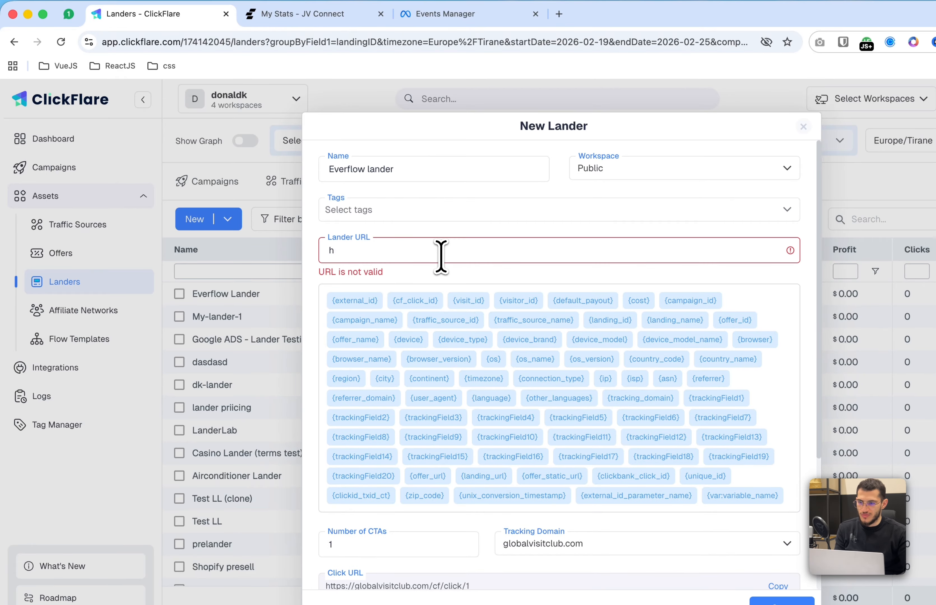
pyautogui.write('ttps://')
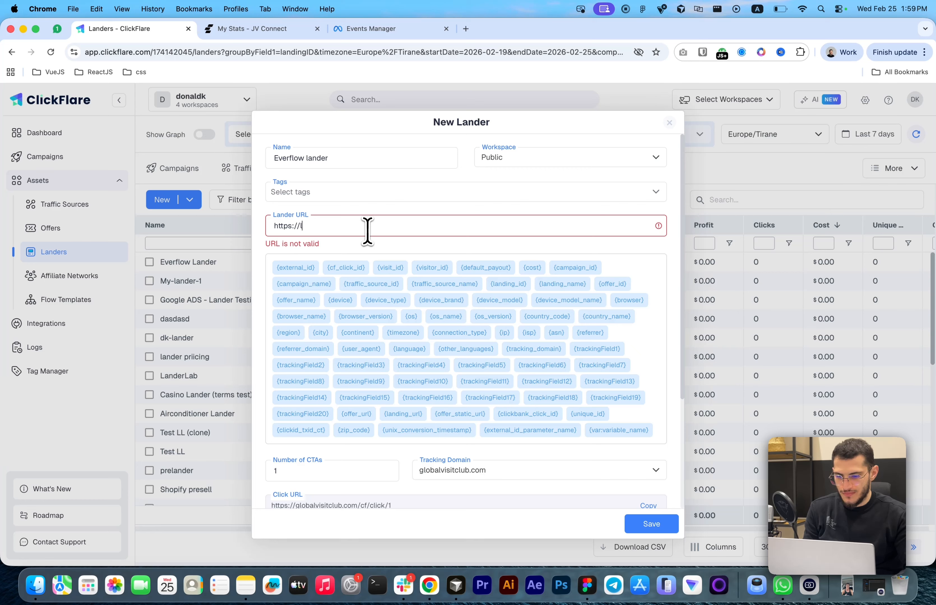
pyautogui.write('landerurl.com')
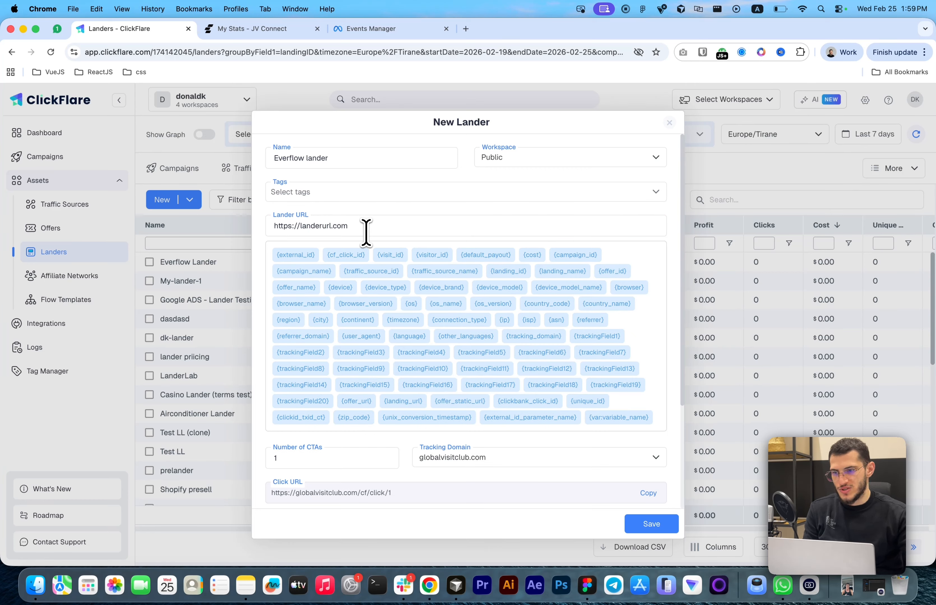
pyautogui.click(674, 125)
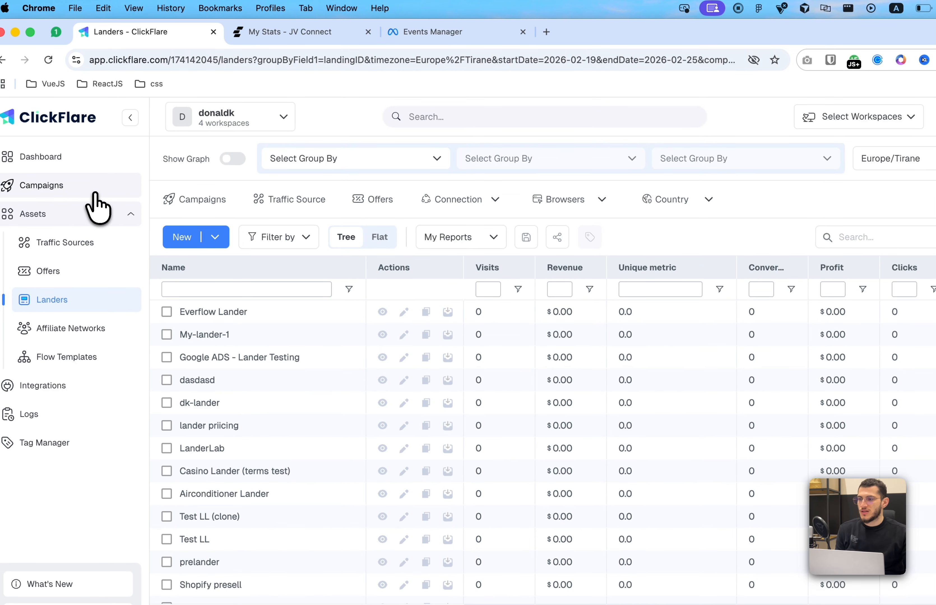
# Create a new campaign named Everflow Campaign with Facebook and set its traffic source to FB x Everflow
pyautogui.click(98, 191)
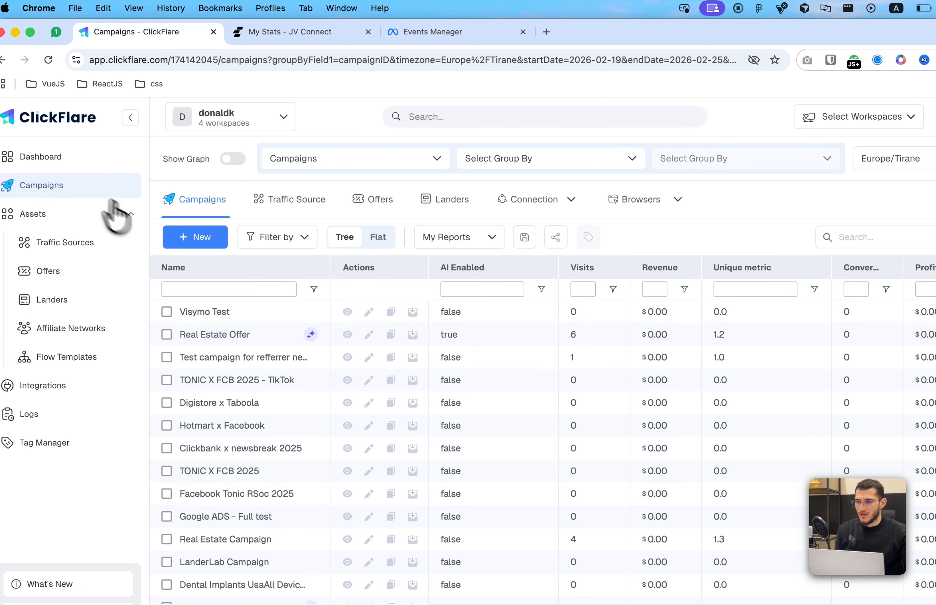
pyautogui.click(182, 244)
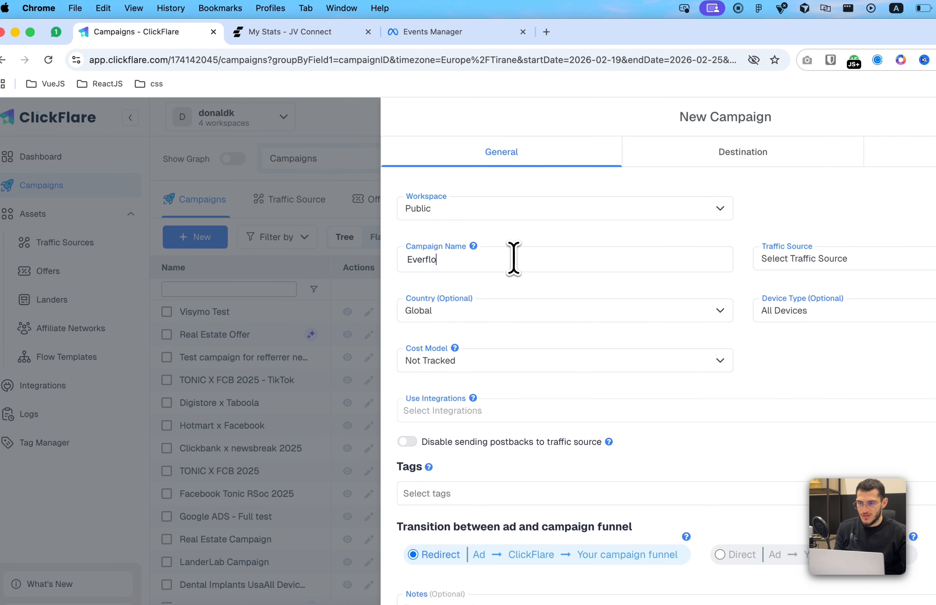
pyautogui.write('Campaign with Facebook')
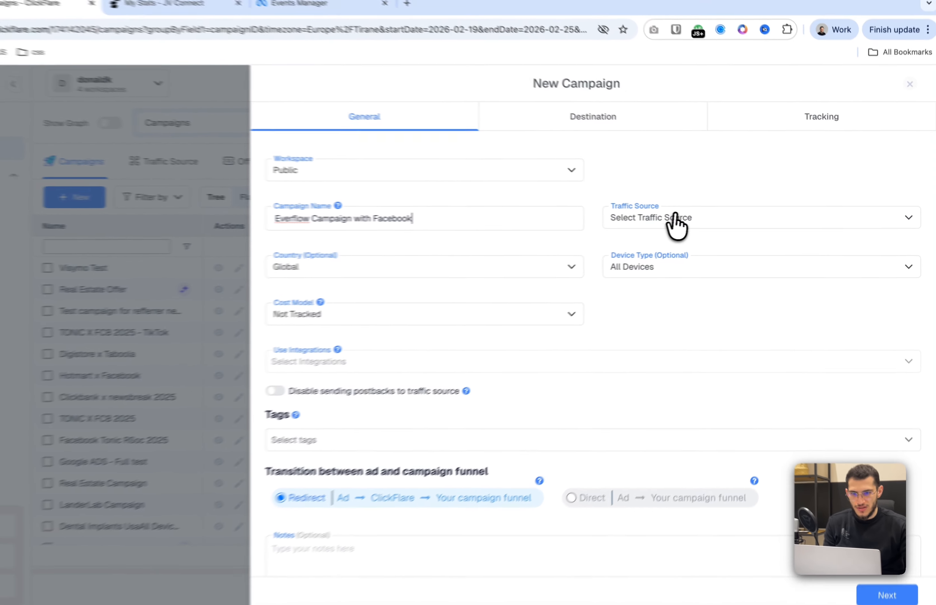
pyautogui.click(703, 219)
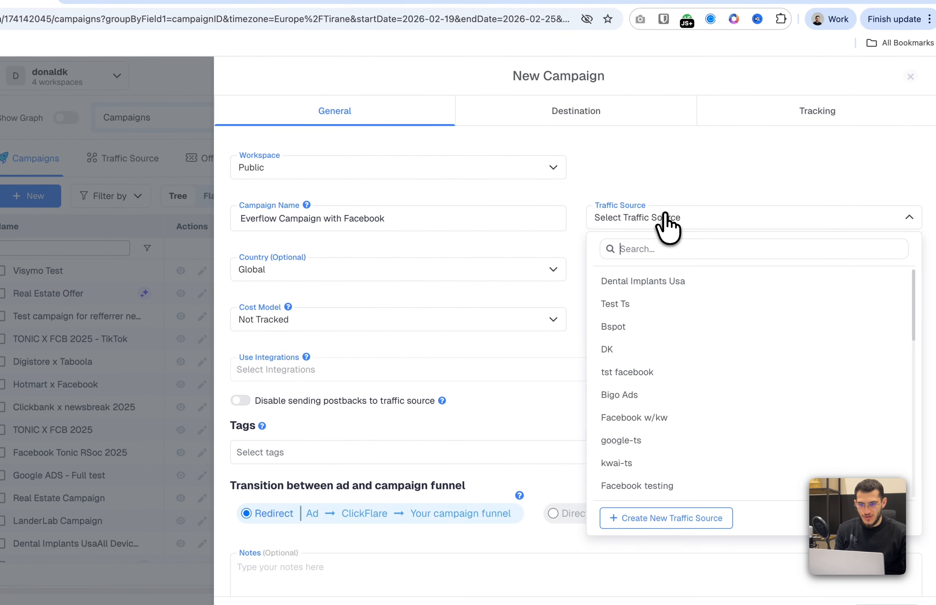
pyautogui.write('fa')
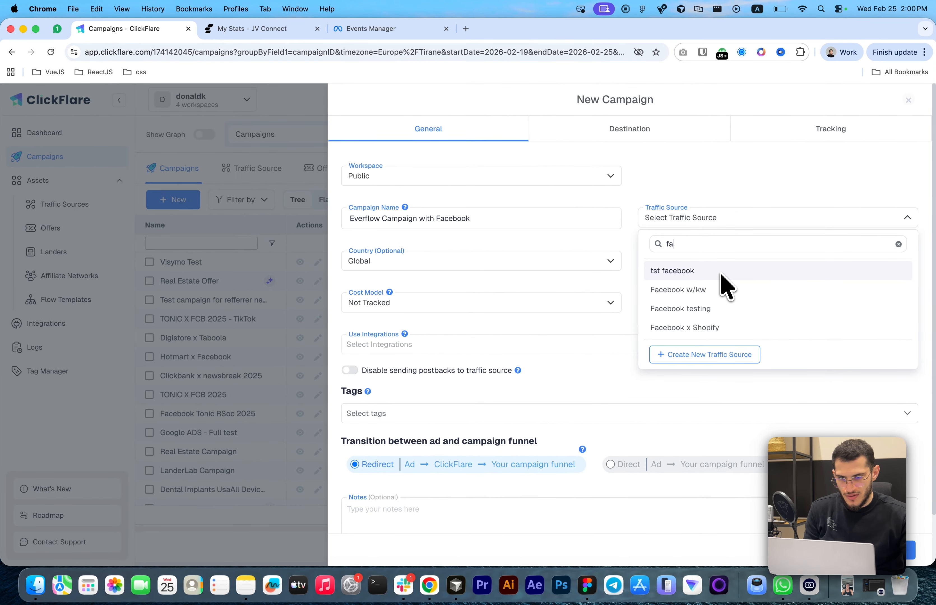
pyautogui.press('BackSpace')
pyautogui.write('b')
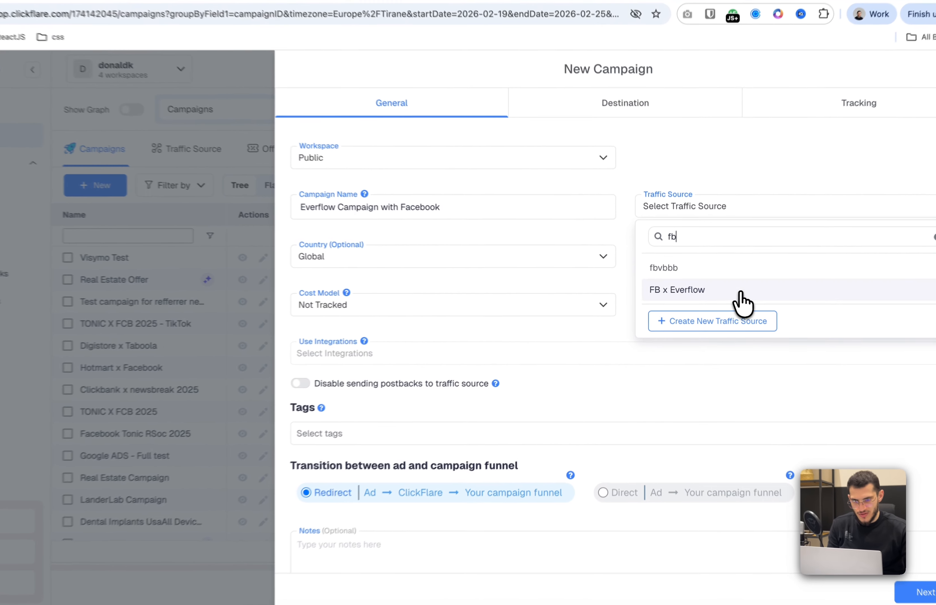
pyautogui.click(728, 290)
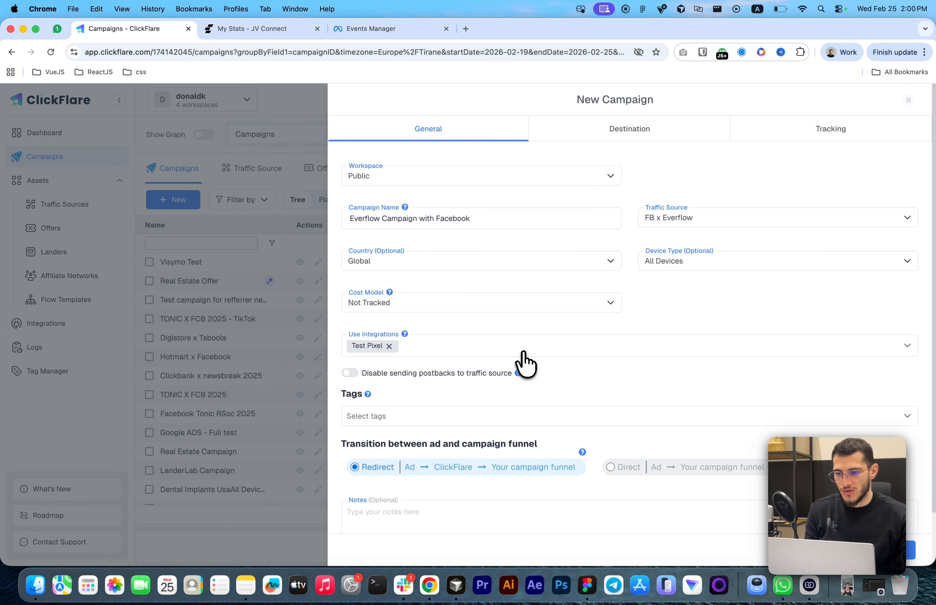
# Set the campaign's path destination to Offers only, select Everflow Offer, and save the campaign
pyautogui.scroll(-3, 539, 399)
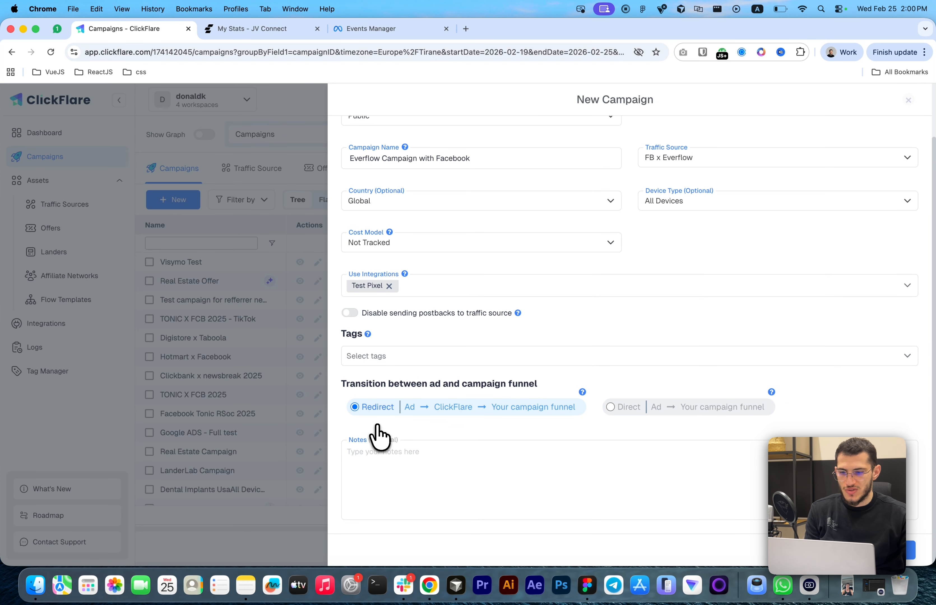
pyautogui.click(894, 551)
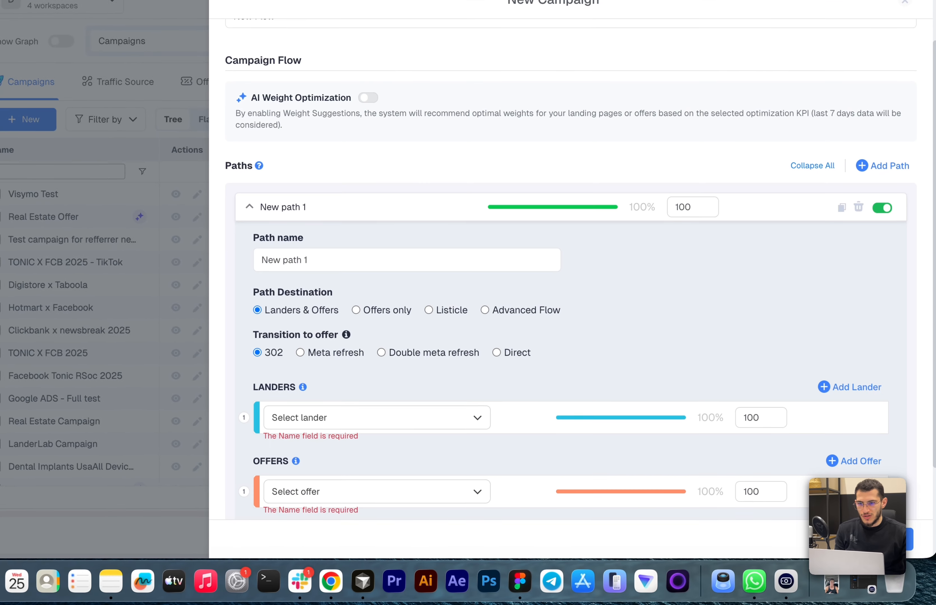
pyautogui.scroll(-3, 472, 340)
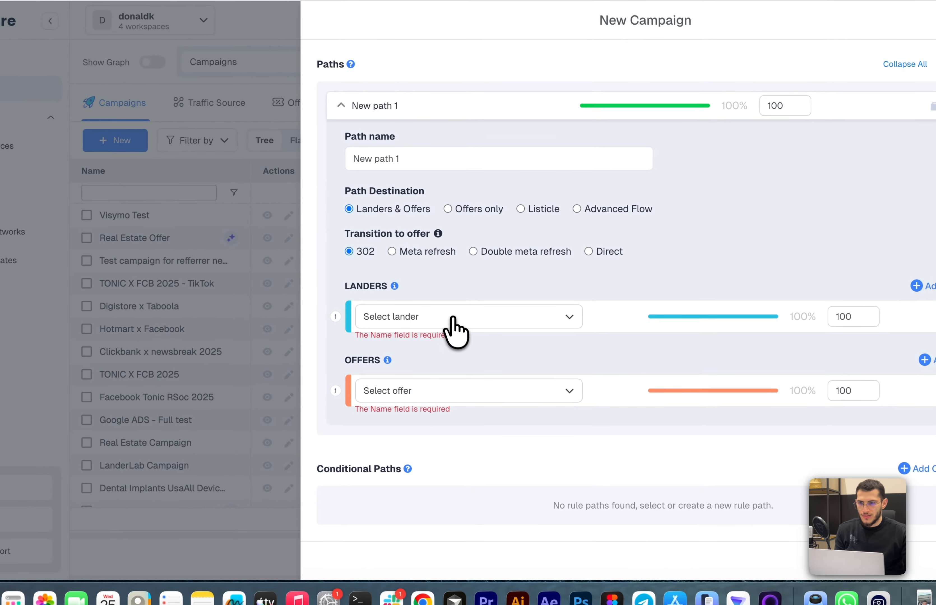
pyautogui.click(449, 209)
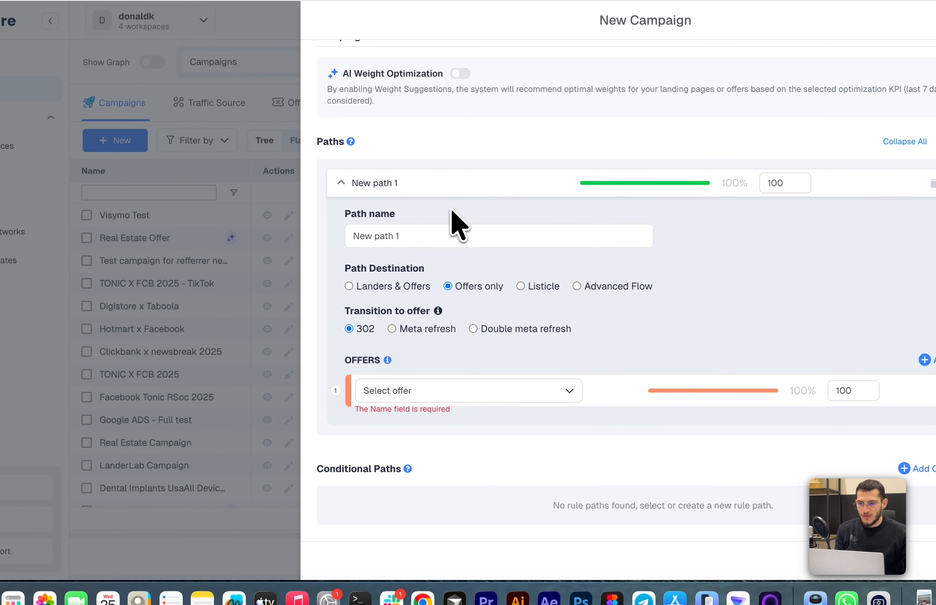
pyautogui.click(552, 396)
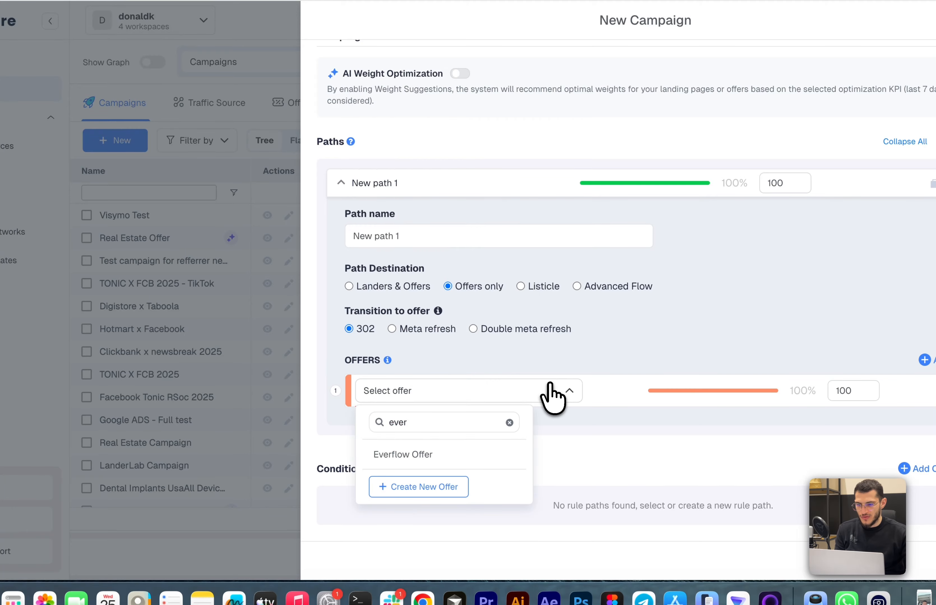
pyautogui.click(507, 454)
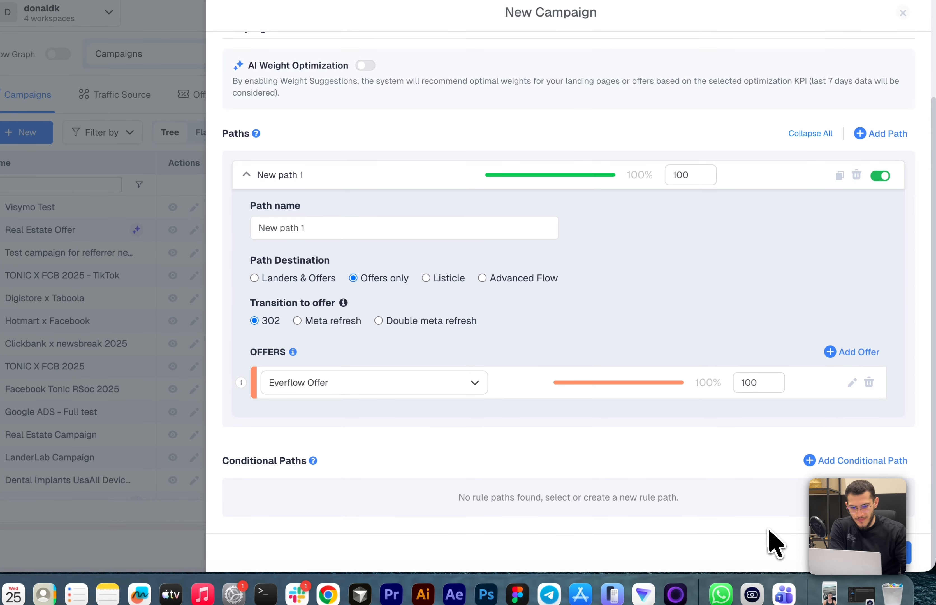
pyautogui.click(888, 551)
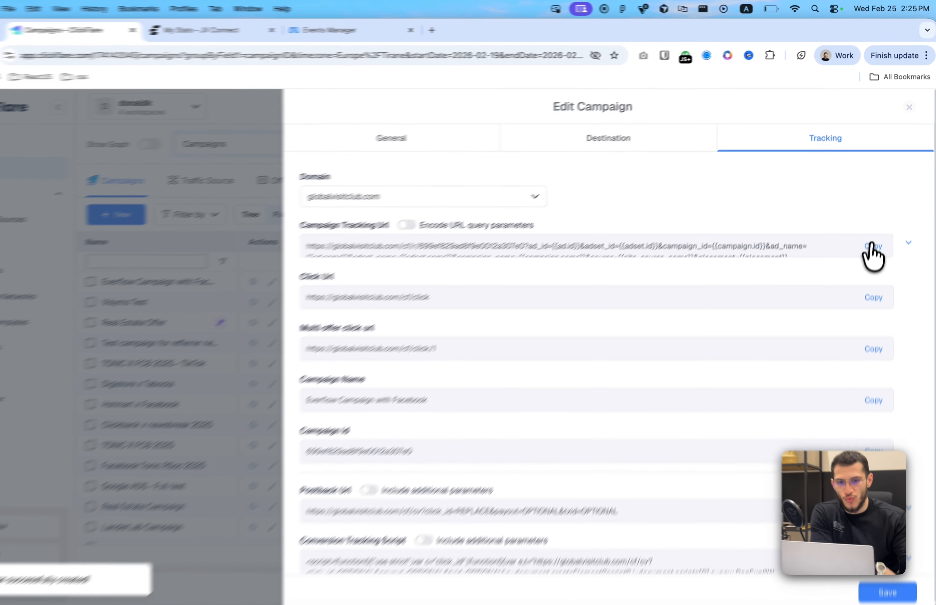
# Copy the campaign tracking URL and switch Ads Manager to the VM Dental ad account
pyautogui.click(875, 228)
pyautogui.click(303, 33)
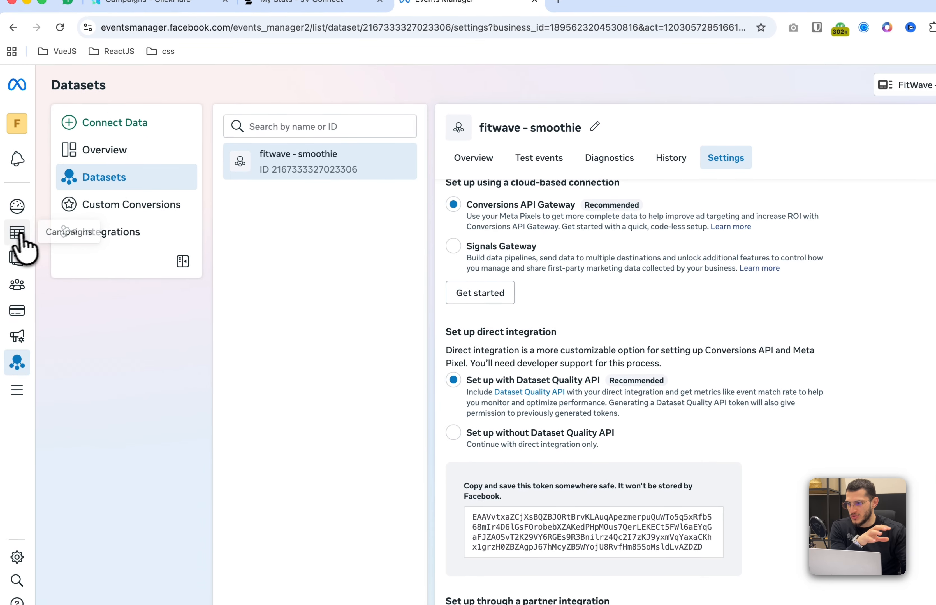
pyautogui.click(79, 232)
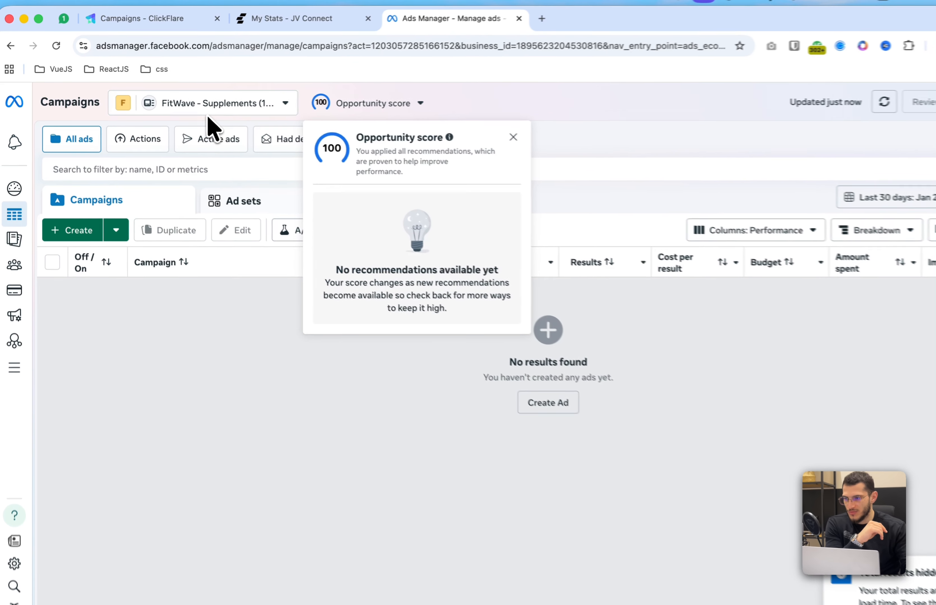
pyautogui.click(185, 107)
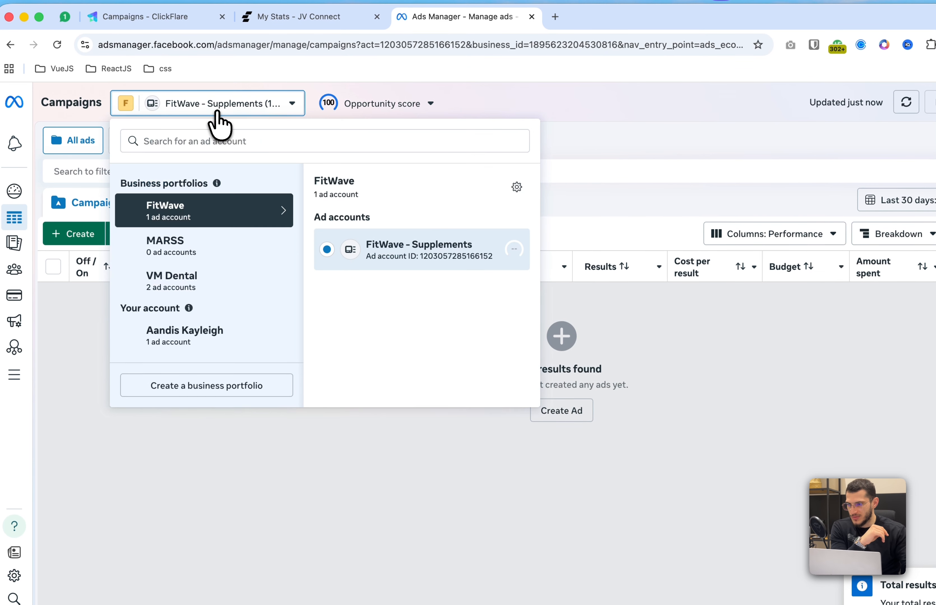
pyautogui.moveTo(234, 289)
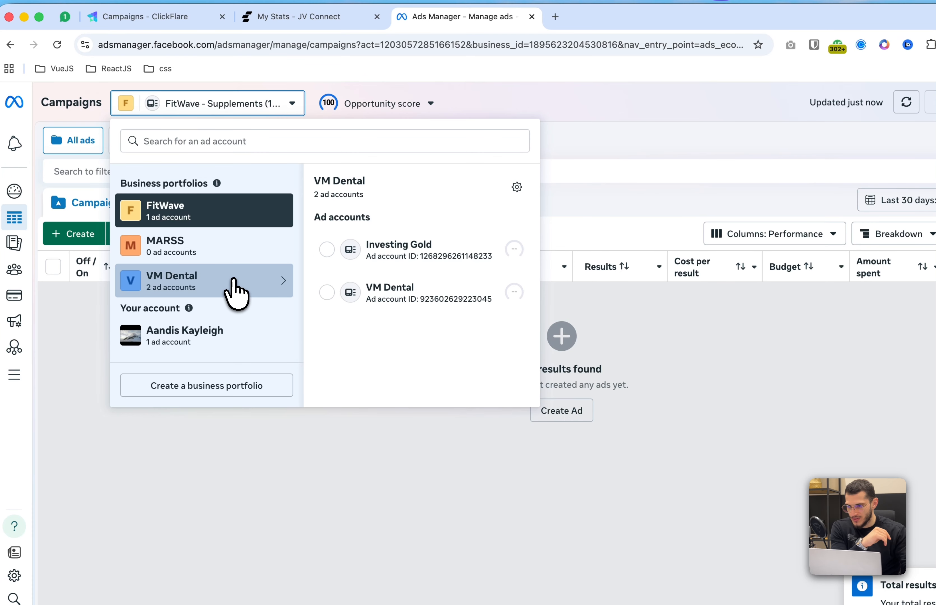
pyautogui.click(360, 299)
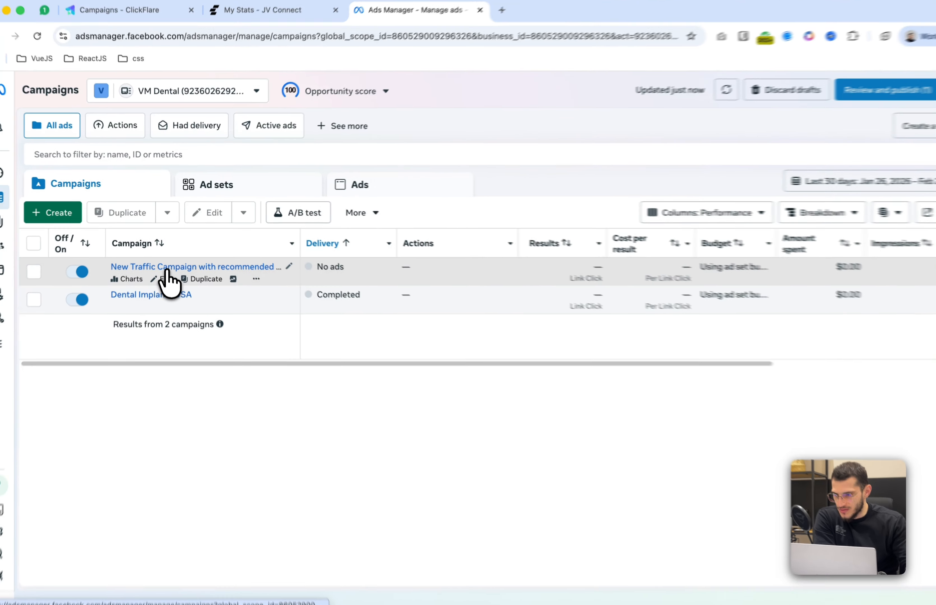
# Open the New Traffic Ad for editing through its traffic campaign and ad set
pyautogui.click(169, 258)
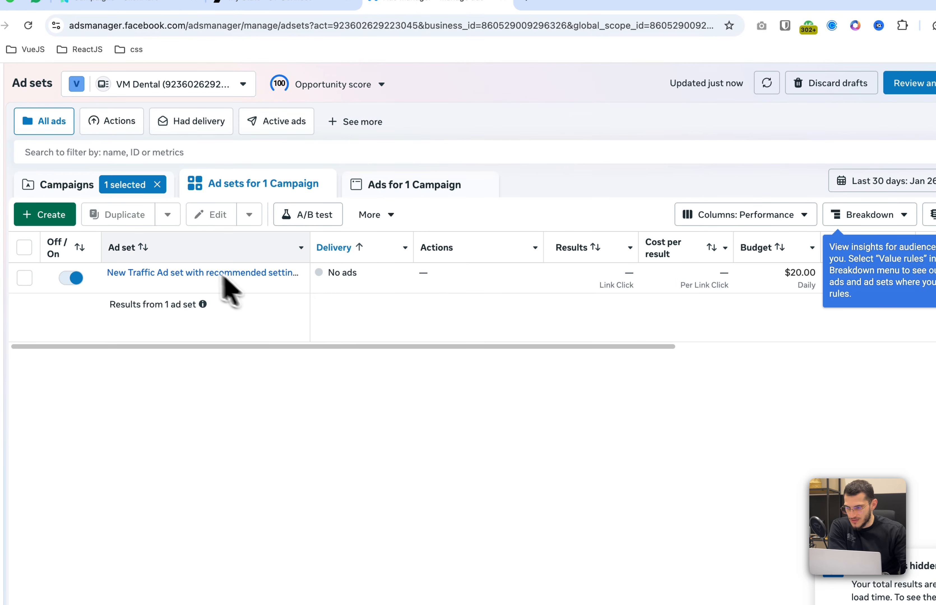
pyautogui.click(193, 272)
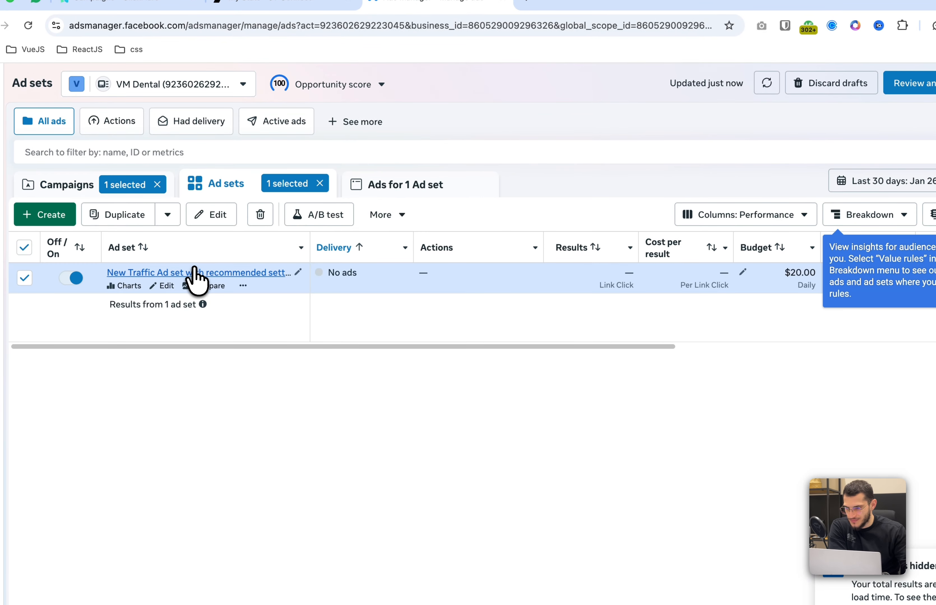
pyautogui.click(221, 275)
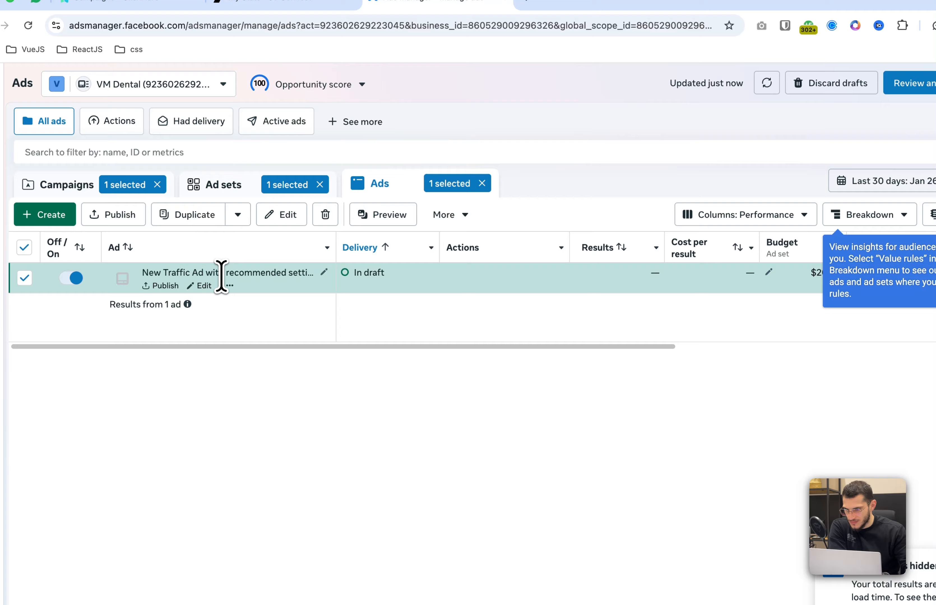
pyautogui.click(202, 280)
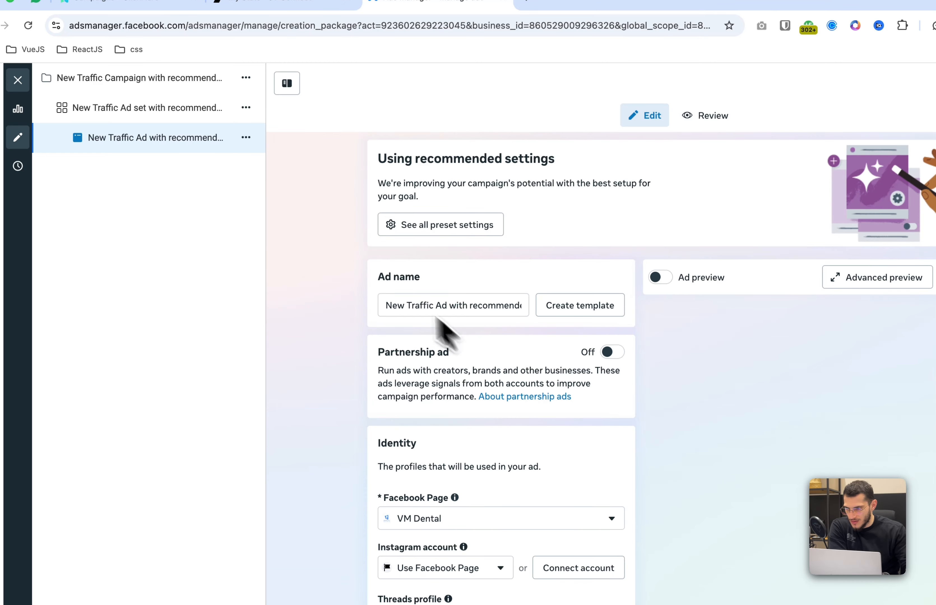
# Use the copied tracking URL as the ad's website URL, deleting the query string after the base link
pyautogui.scroll(-15, 403, 344)
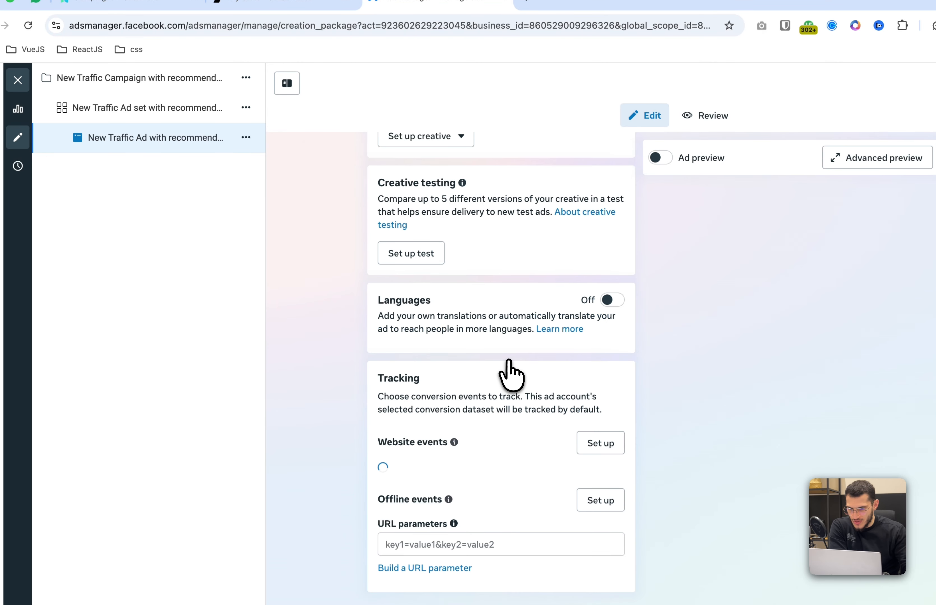
pyautogui.scroll(10, 507, 381)
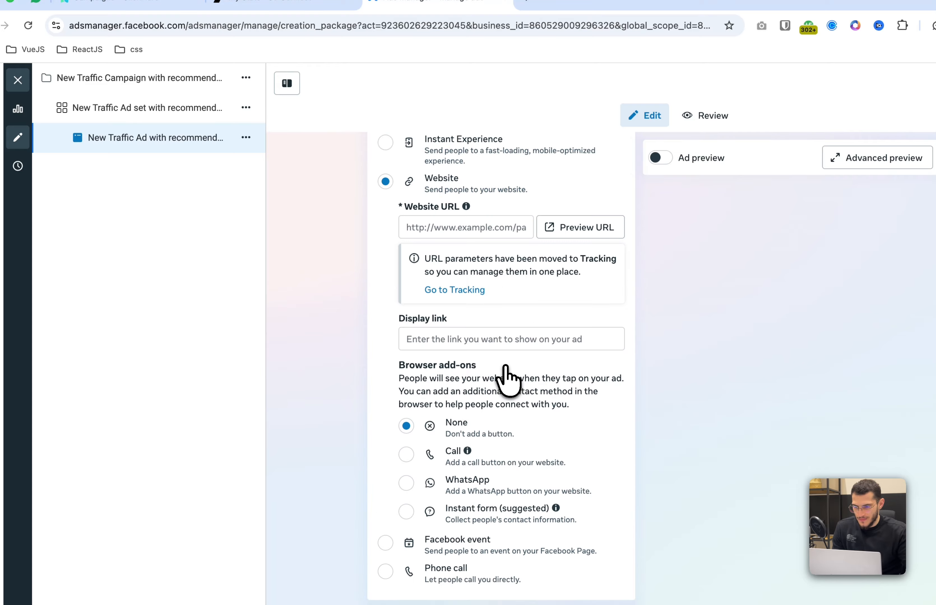
pyautogui.click(449, 232)
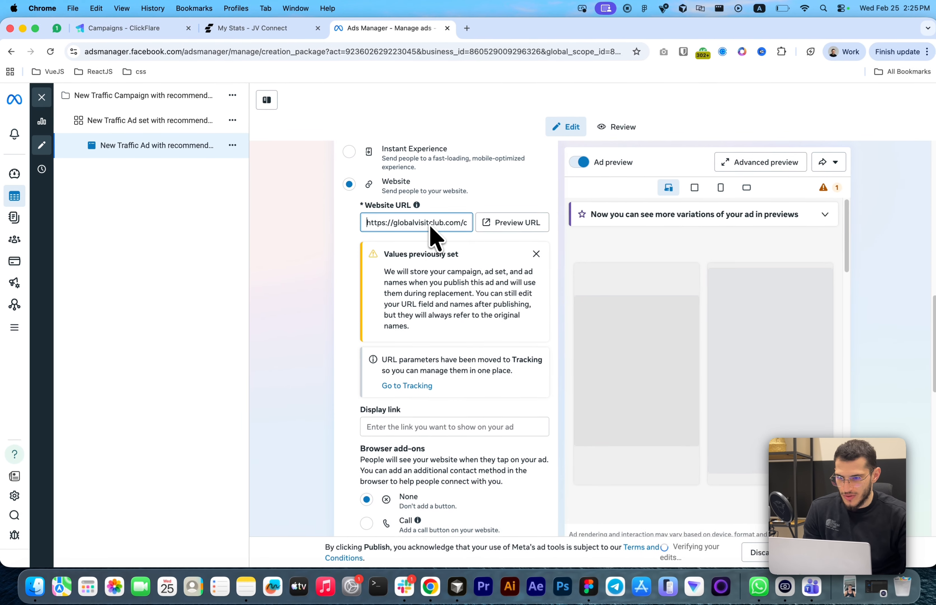
pyautogui.hscroll(5, 430, 226)
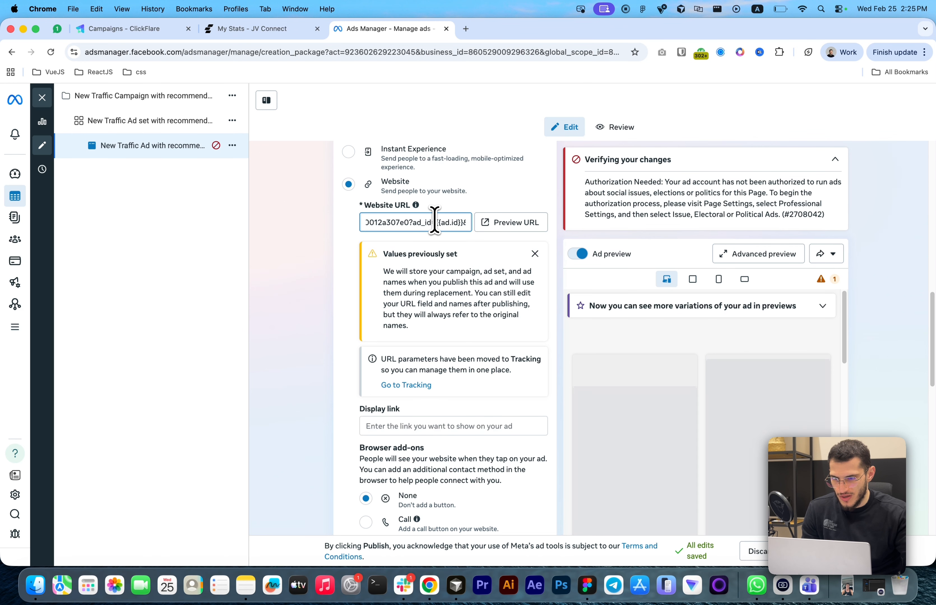
pyautogui.click(409, 224)
pyautogui.press('super+shift+Right')
pyautogui.press('BackSpace')
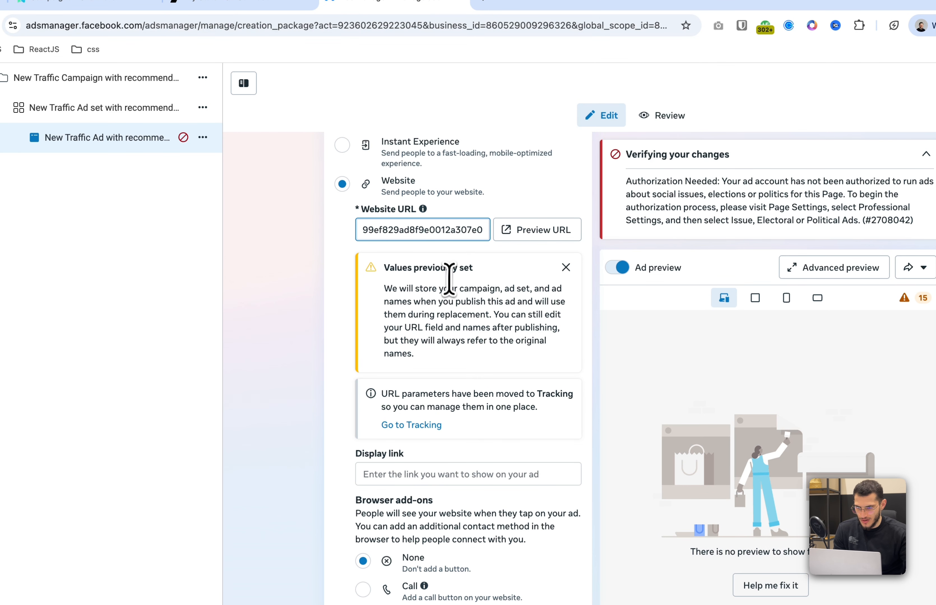
# Remove the leading question mark from the ad's URL parameters
pyautogui.scroll(-10, 449, 278)
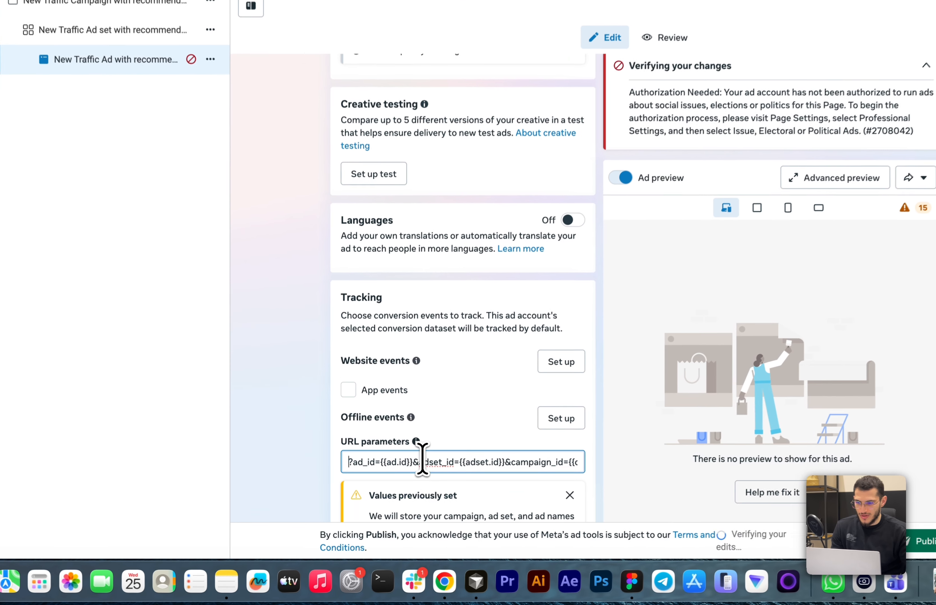
pyautogui.press('Delete')
pyautogui.scroll(-2, 444, 420)
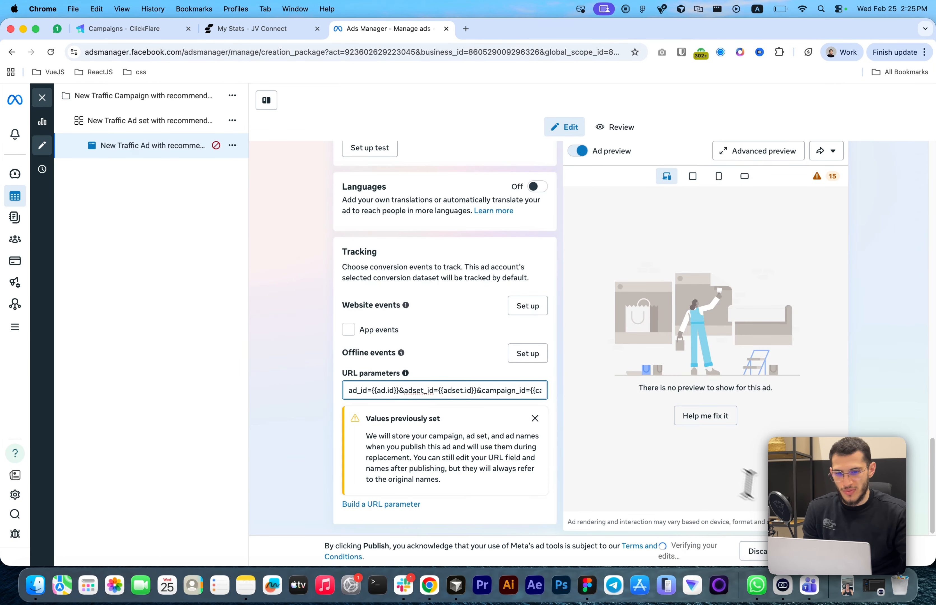
# Close the campaign dialog, open the Everflow affiliate network, and copy its postback URL
pyautogui.click(165, 28)
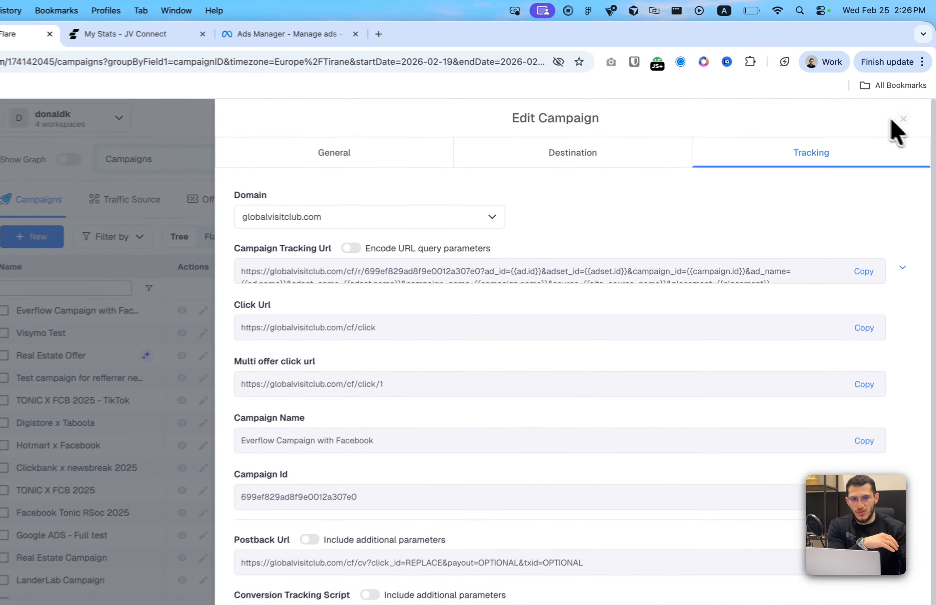
pyautogui.click(909, 100)
pyautogui.click(90, 272)
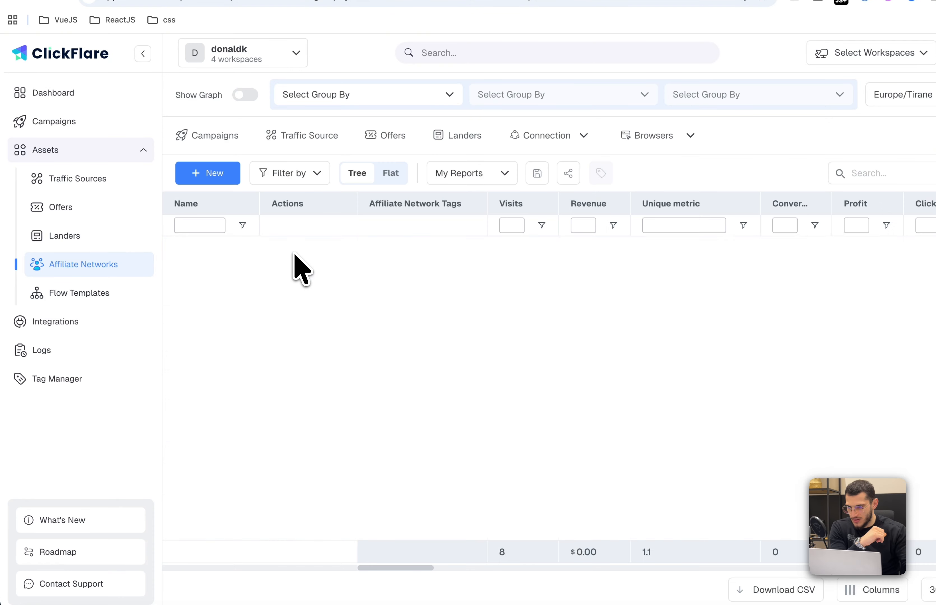
pyautogui.click(287, 248)
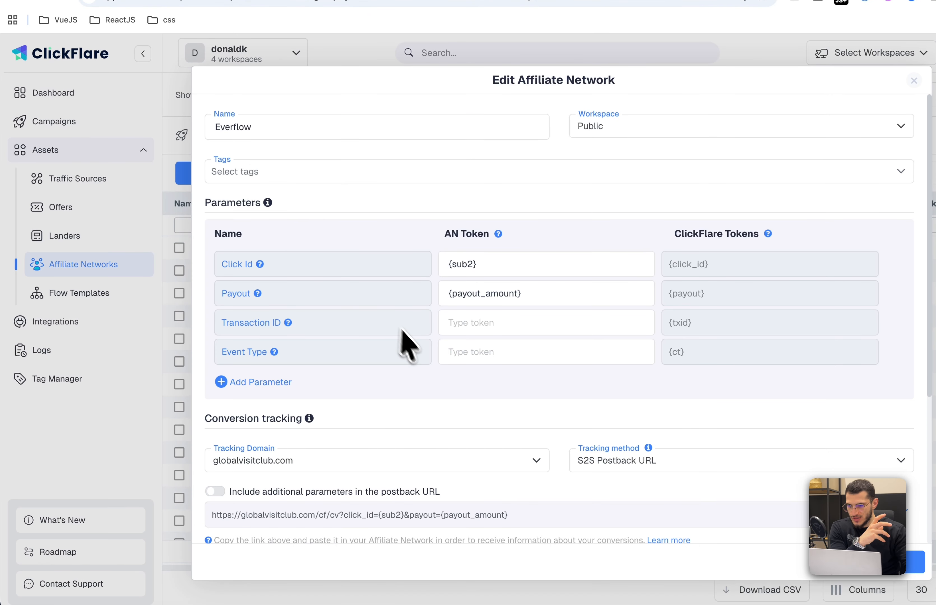
pyautogui.scroll(-5, 425, 363)
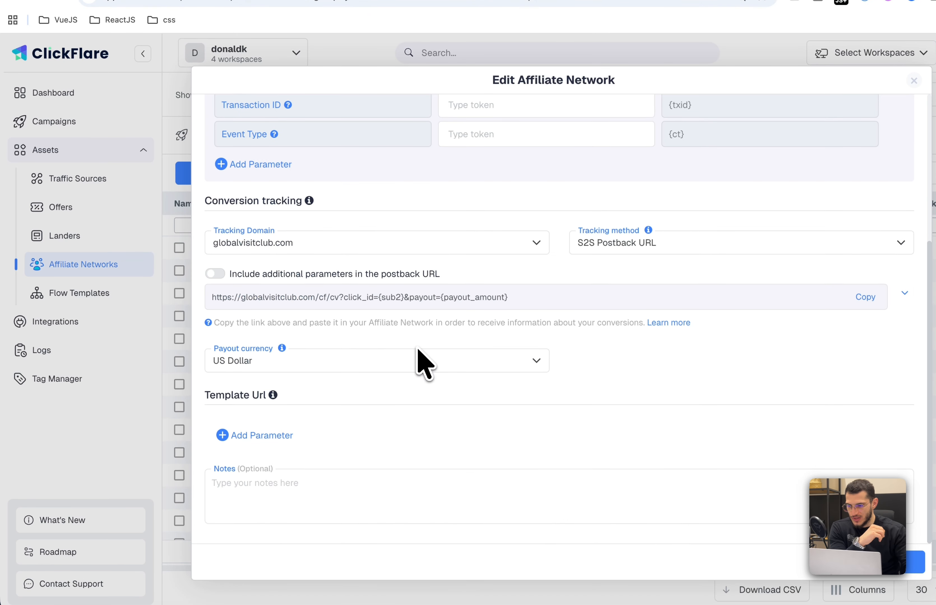
pyautogui.tripleClick(256, 299)
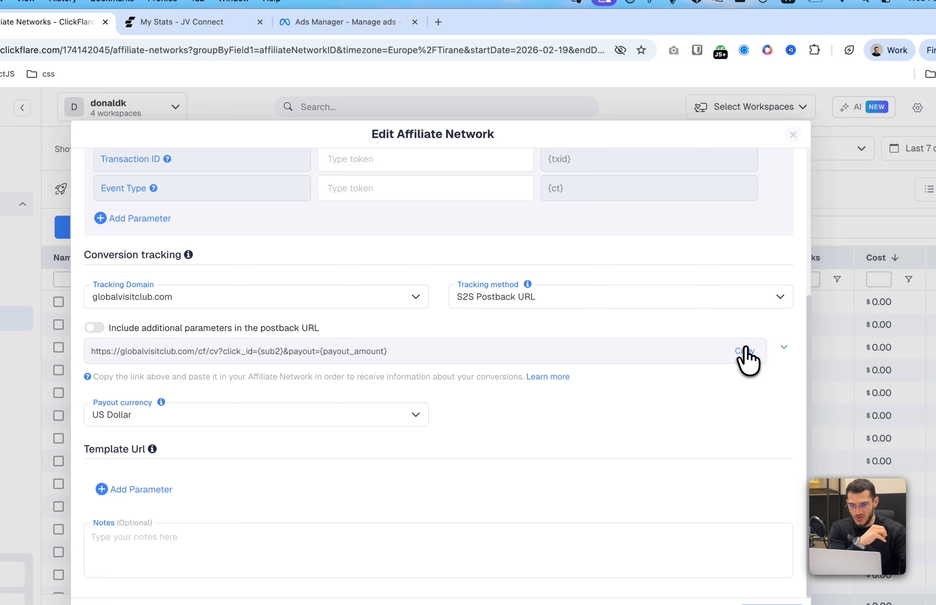
pyautogui.click(863, 297)
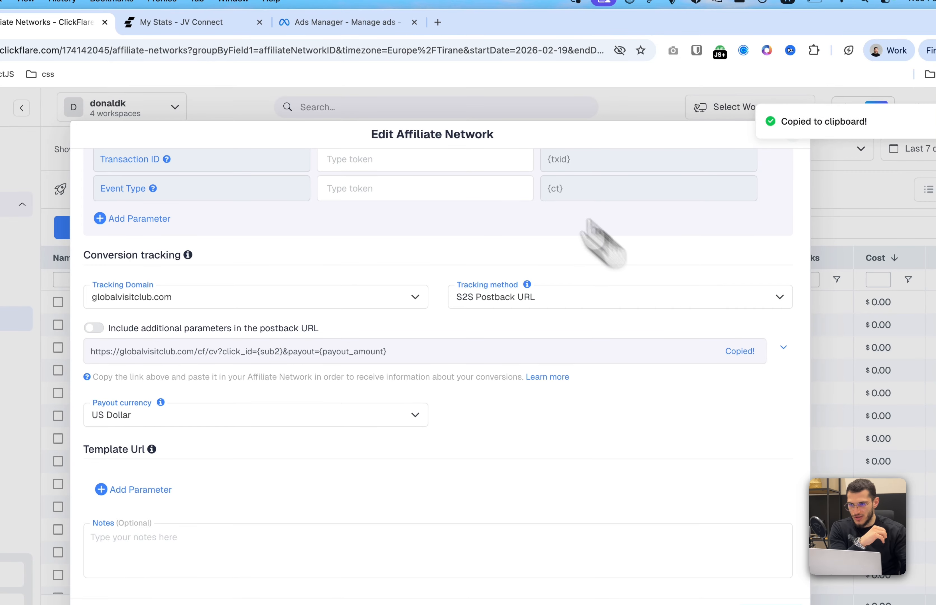
# In Everflow, start adding a new conversion postback at the Global level
pyautogui.click(218, 35)
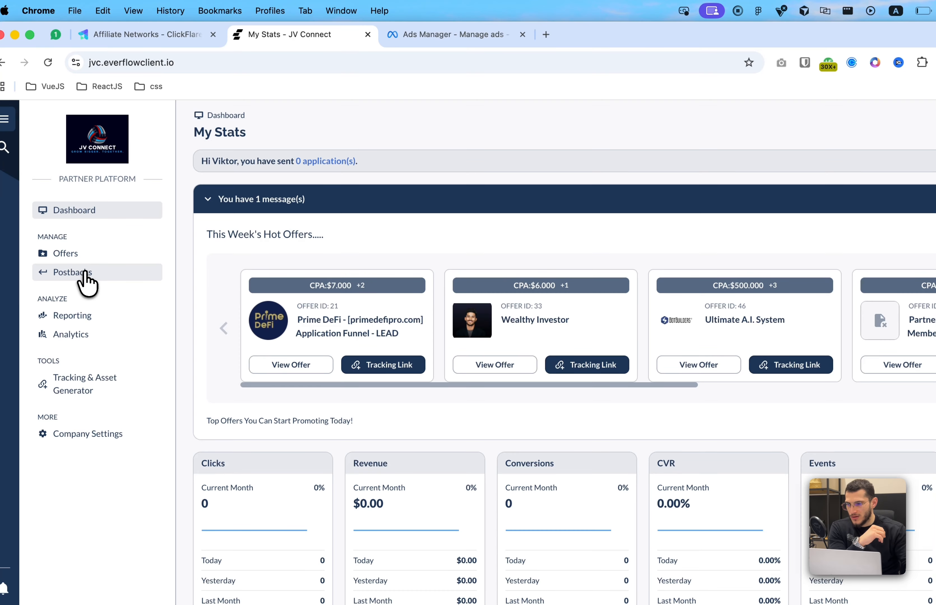
pyautogui.click(84, 272)
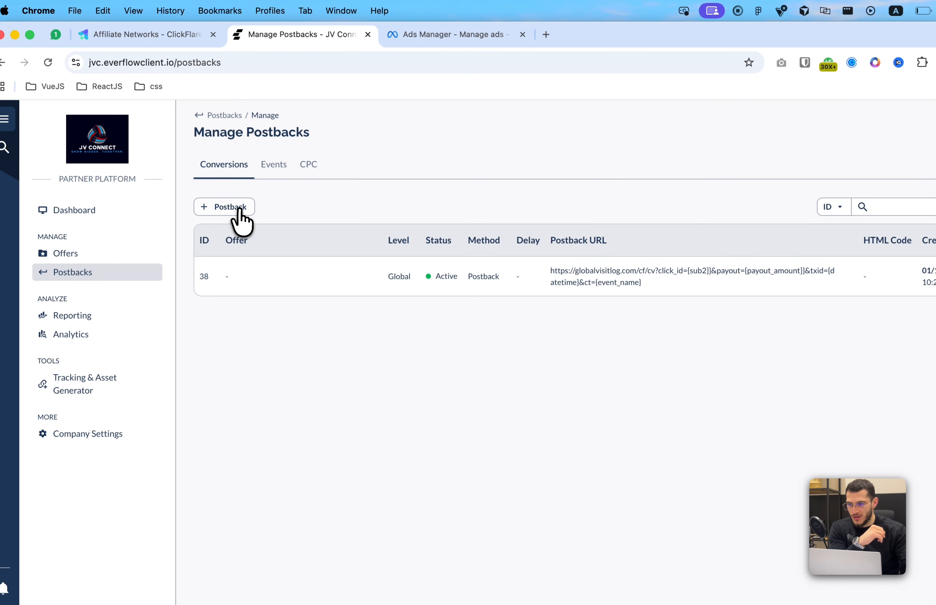
pyautogui.click(238, 208)
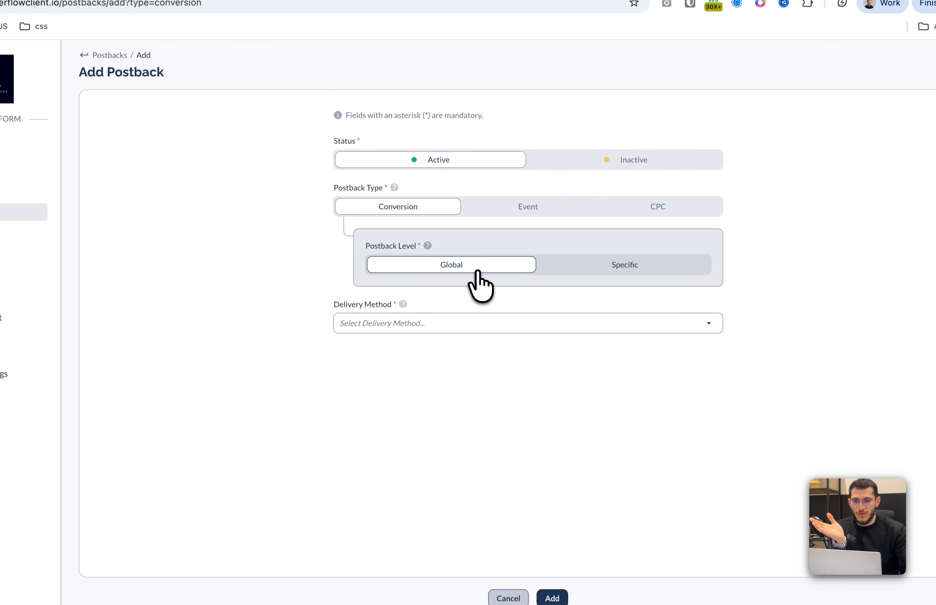
pyautogui.click(655, 272)
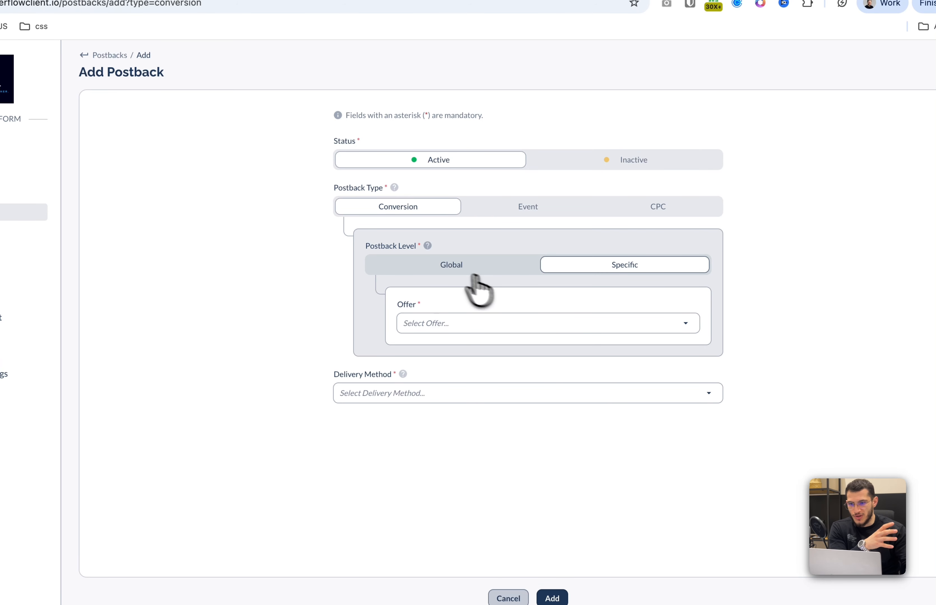
pyautogui.click(452, 270)
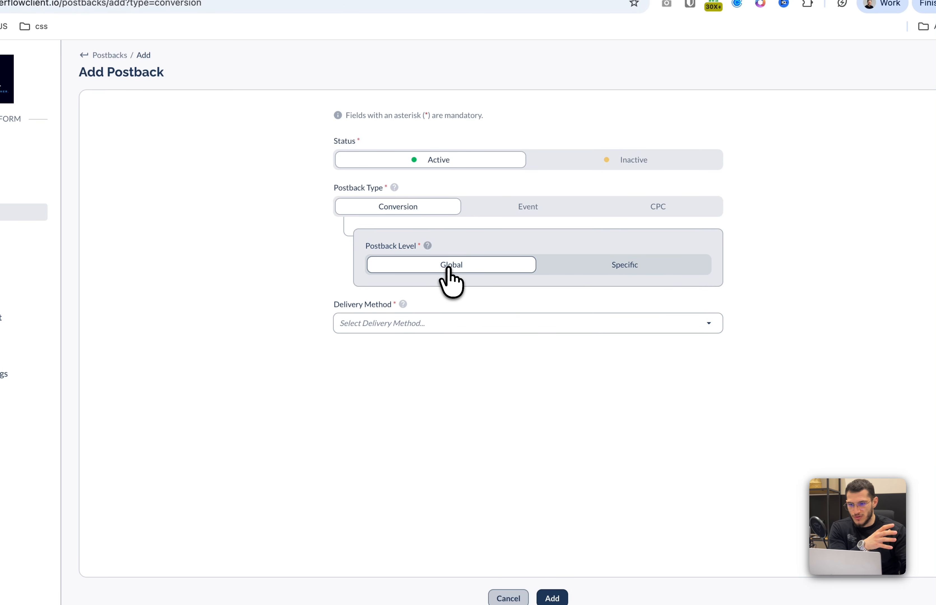
# Choose Postback as the delivery method and paste the copied ClickFlare postback URL into the postback URL
pyautogui.click(447, 326)
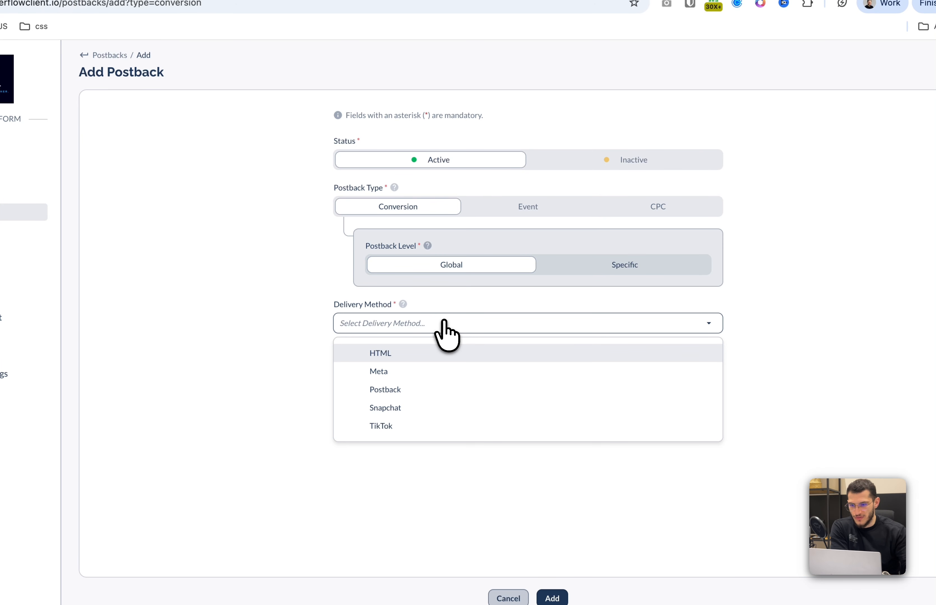
pyautogui.click(420, 389)
pyautogui.click(466, 393)
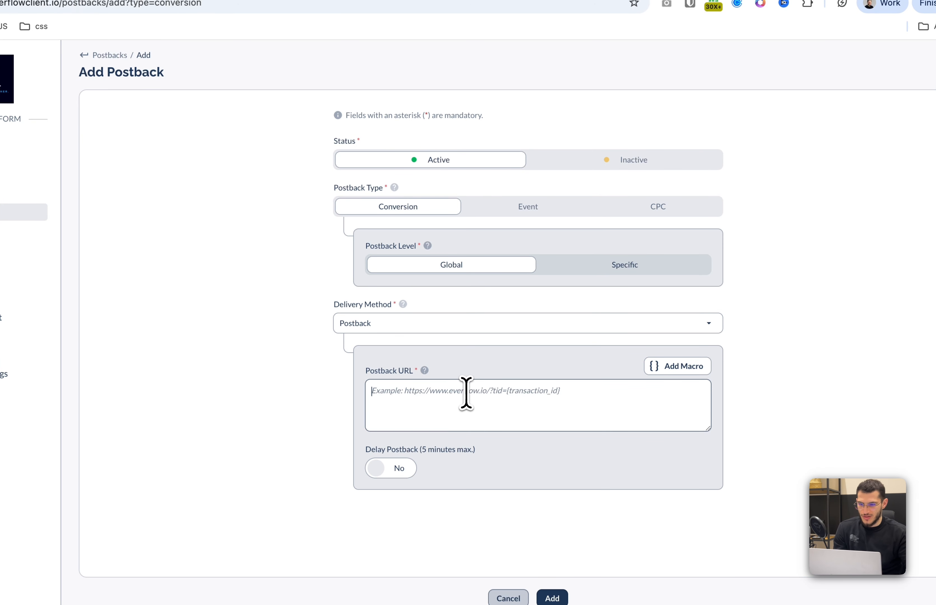
pyautogui.hotkey('ctrl', 'v')
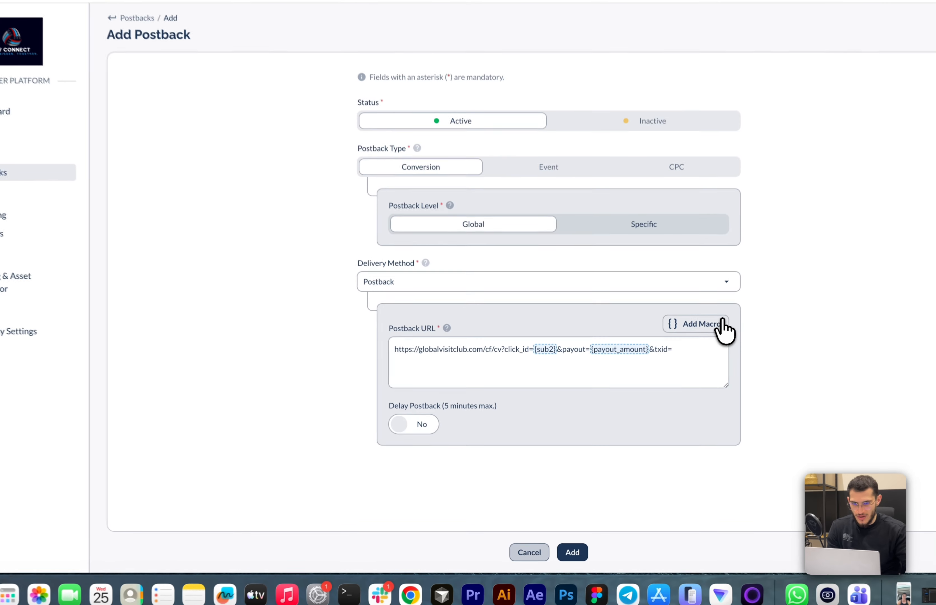
# Insert the {transaction_id} macro after txid= and add the conversion postback
pyautogui.click(693, 355)
pyautogui.write('t')
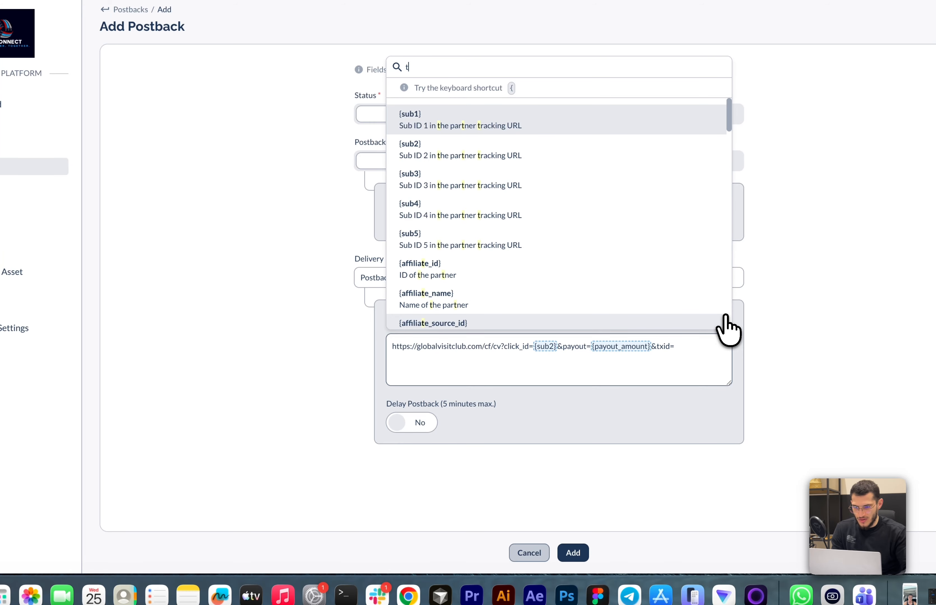
pyautogui.write('ra')
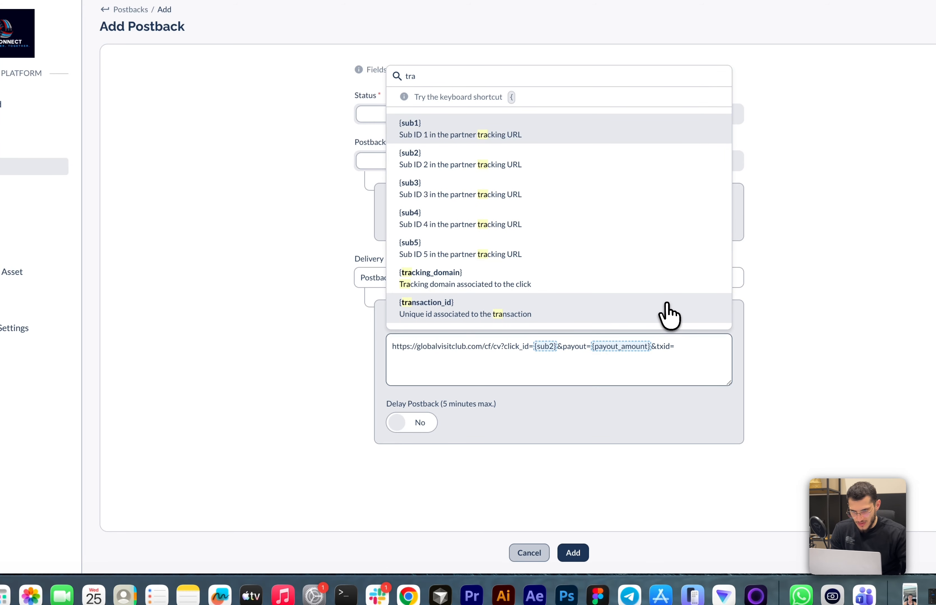
pyautogui.click(668, 310)
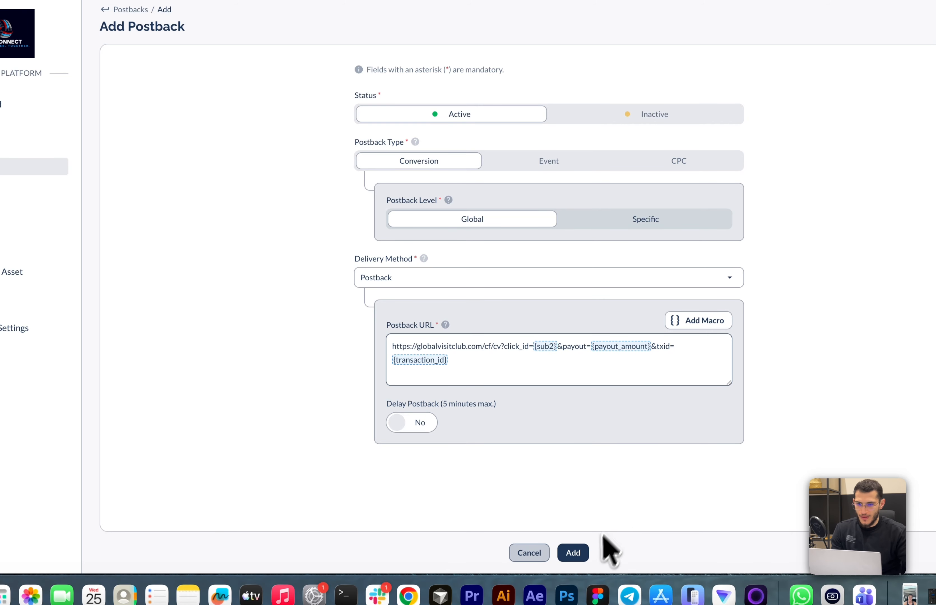
pyautogui.click(585, 559)
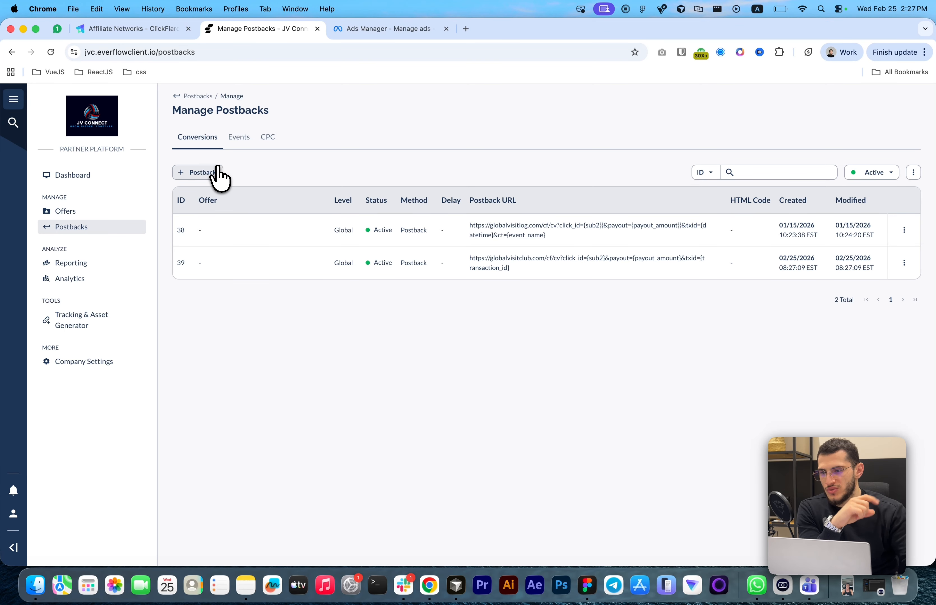
# Close the Edit Affiliate Network dialog in ClickFlare and open the Custom Conversions settings
pyautogui.click(126, 28)
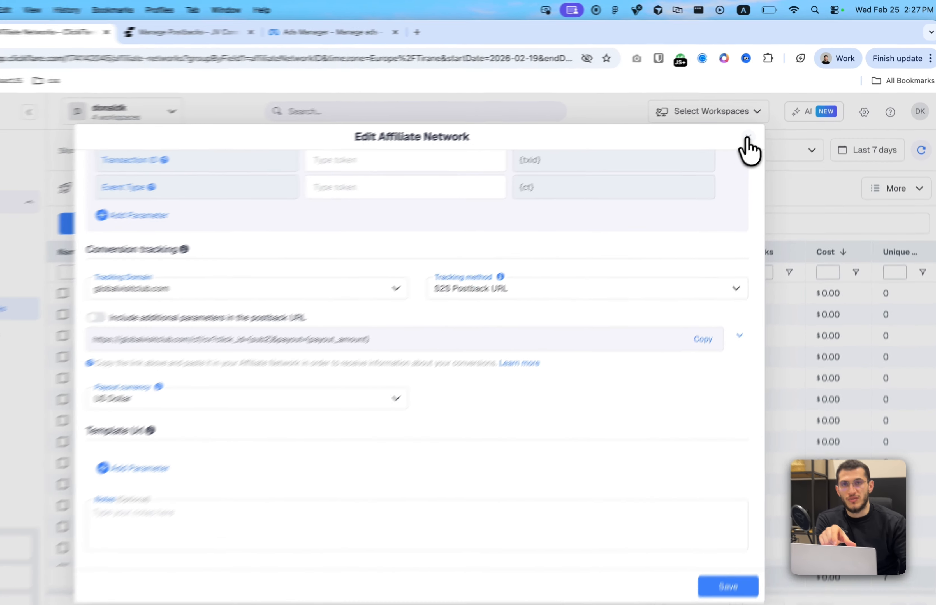
pyautogui.click(760, 123)
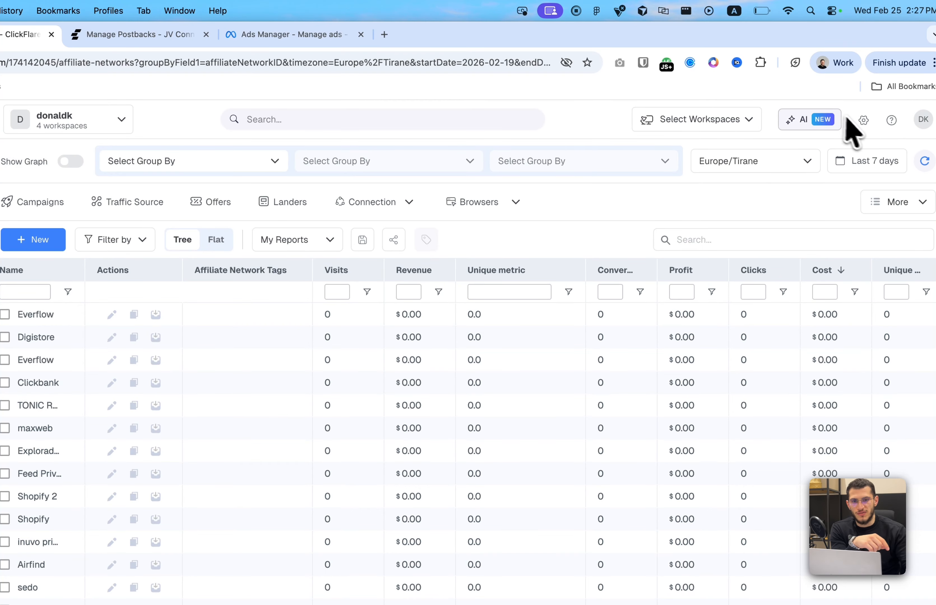
pyautogui.click(862, 124)
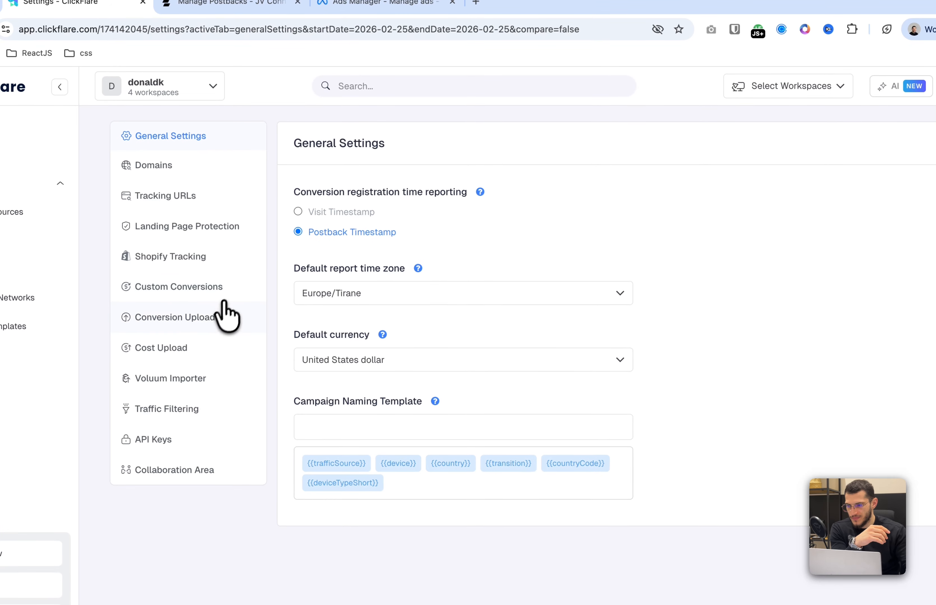
pyautogui.click(228, 293)
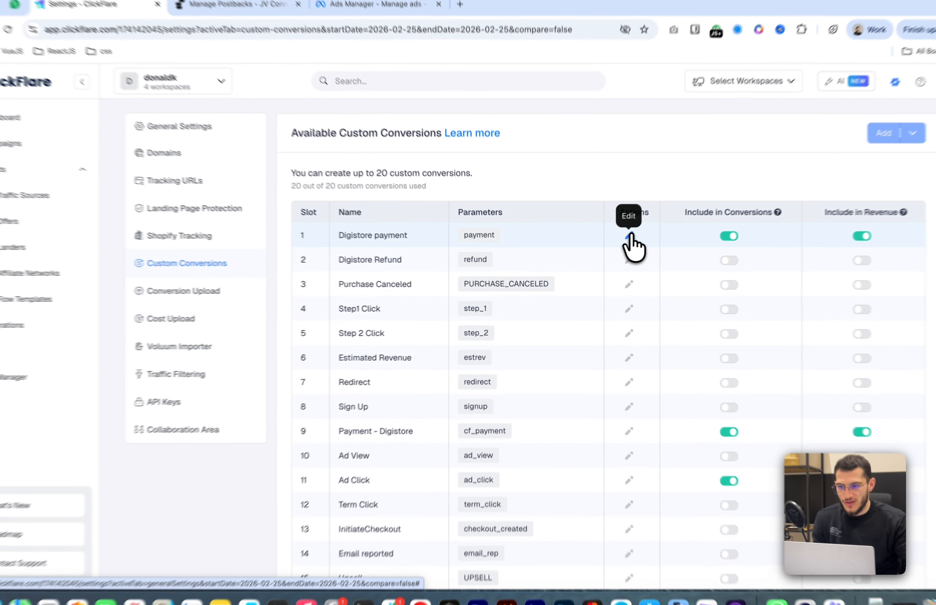
# Edit the first custom conversion, renaming it Purchase with the parameter purchase_ef, and save it
pyautogui.click(630, 236)
pyautogui.tripleClick(429, 304)
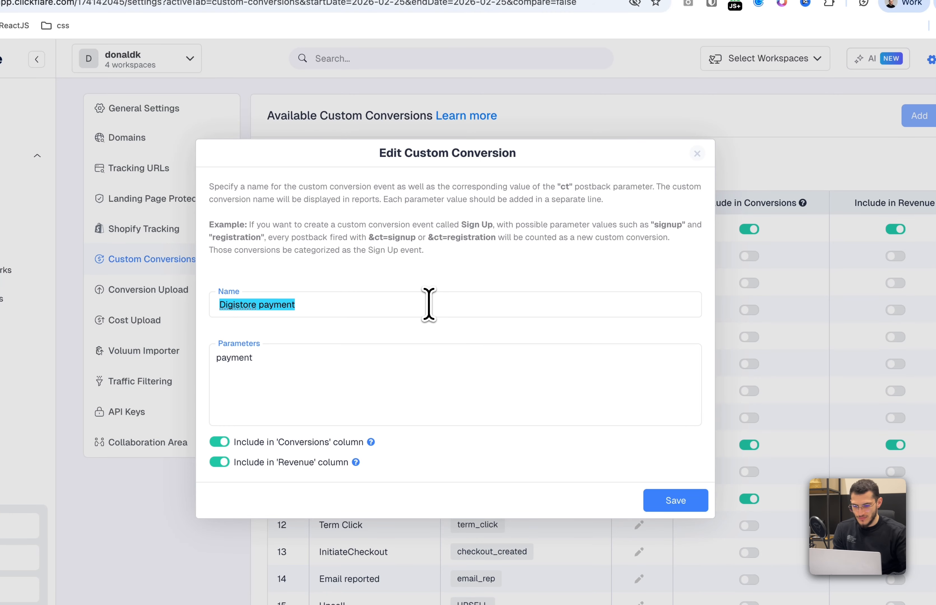
pyautogui.write('Purchase')
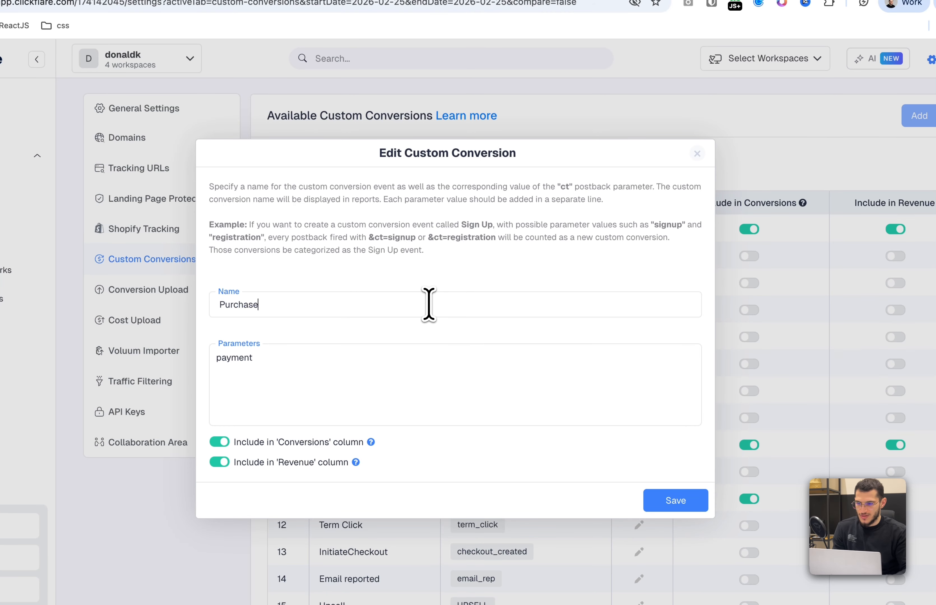
pyautogui.tripleClick(345, 384)
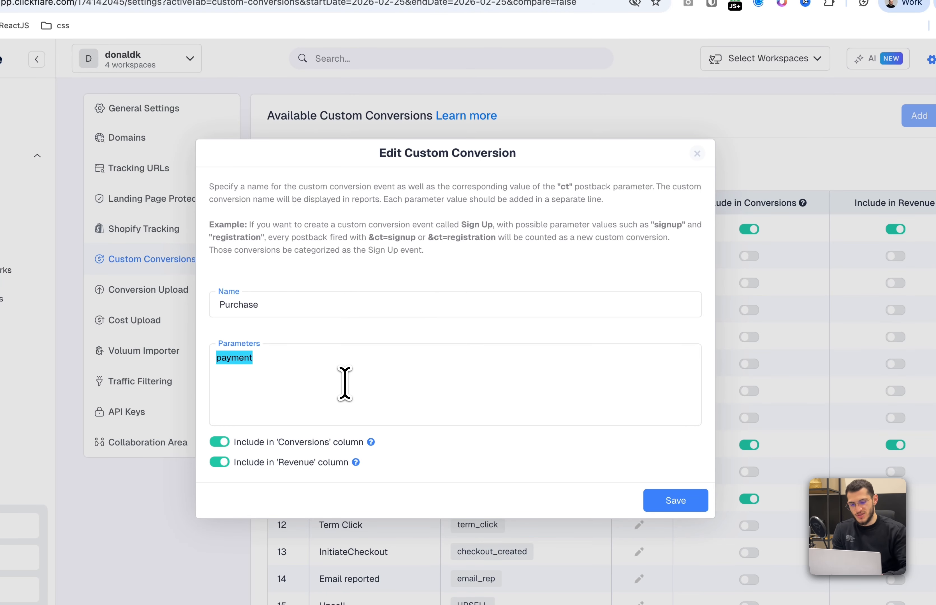
pyautogui.press('BackSpace')
pyautogui.write('pr')
pyautogui.write('urchase_ef')
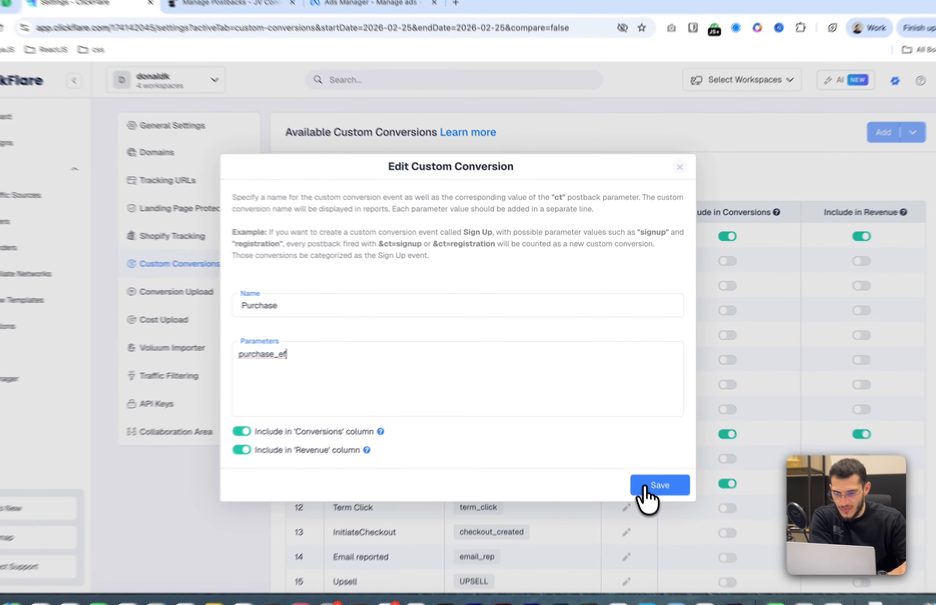
pyautogui.click(641, 468)
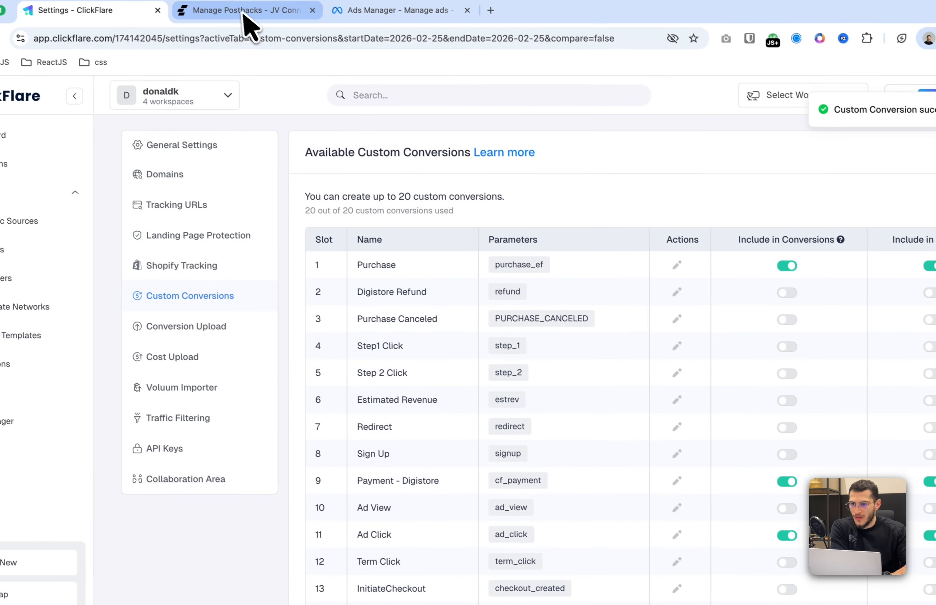
# In Everflow, start a new Event postback for offer (55) AI Video Mastery - EVERGREEN (JV) and event Sales Page View
pyautogui.click(247, 20)
pyautogui.click(619, 237)
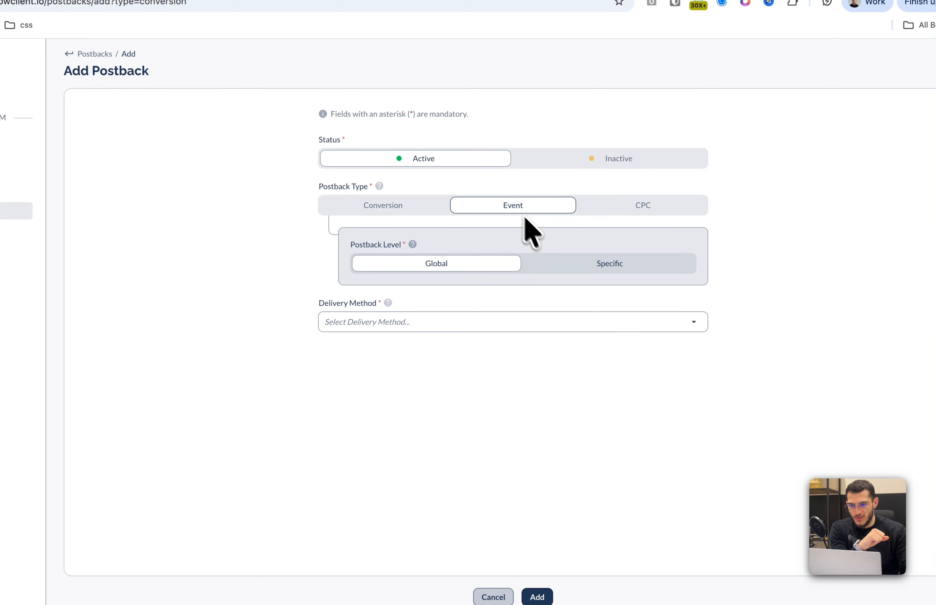
pyautogui.click(577, 267)
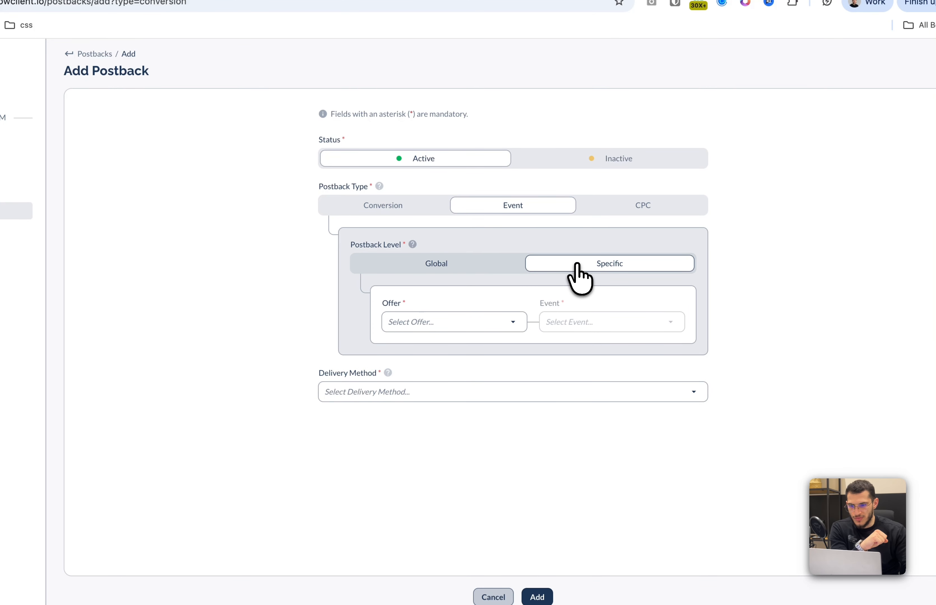
pyautogui.click(507, 326)
pyautogui.click(506, 375)
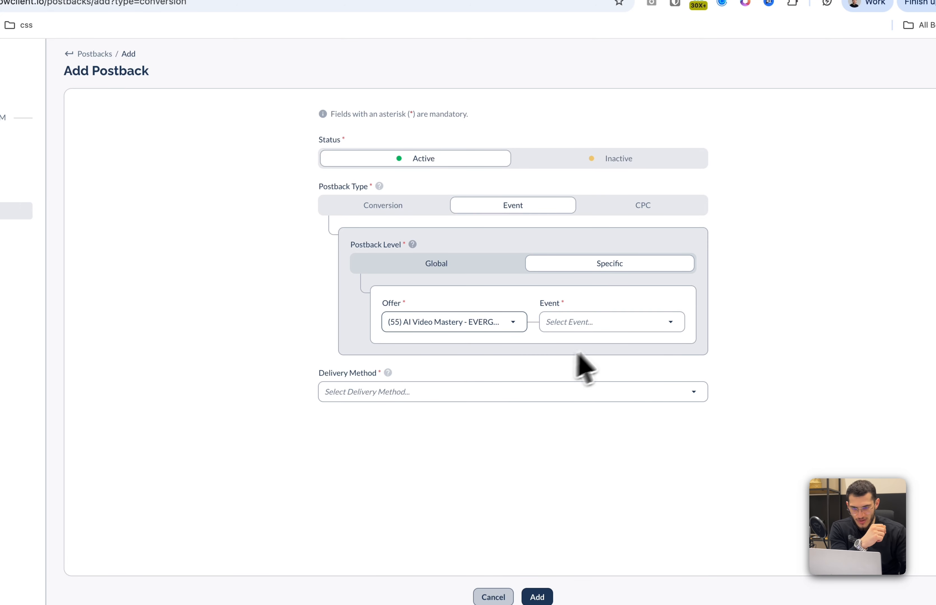
pyautogui.click(617, 329)
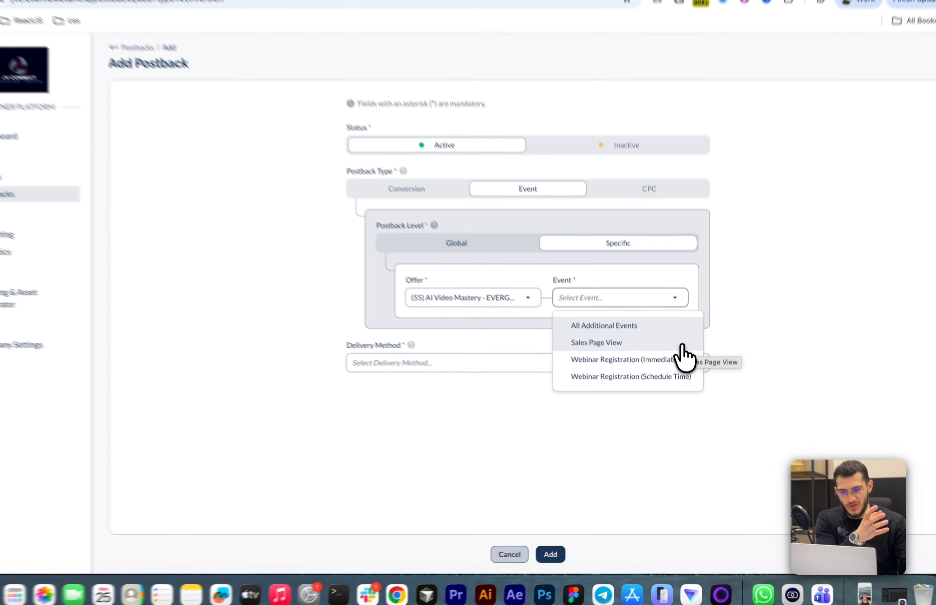
pyautogui.click(682, 362)
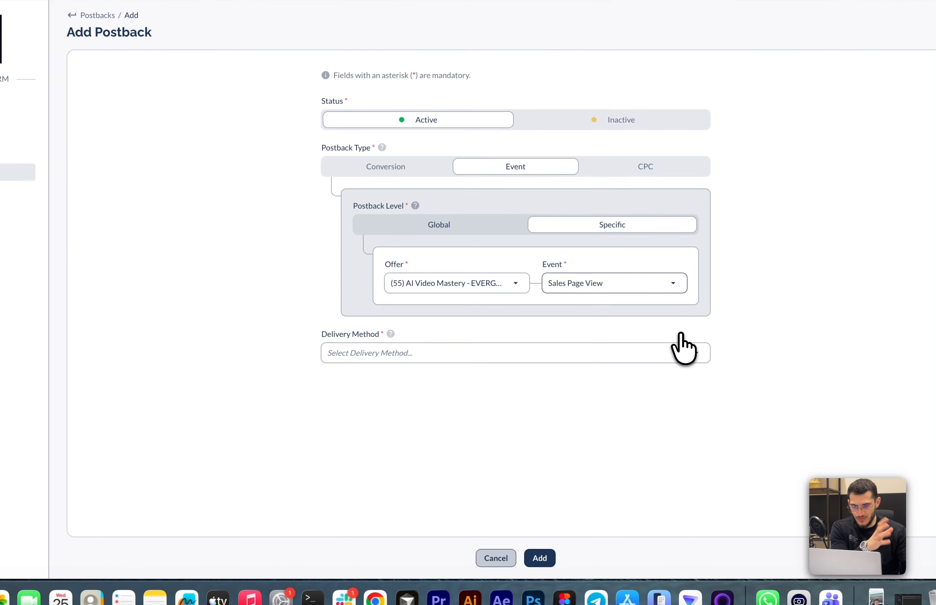
# Set delivery to Postback, paste the ClickFlare postback URL, and append &txid= with the {transaction_id} macro
pyautogui.click(575, 351)
pyautogui.click(446, 419)
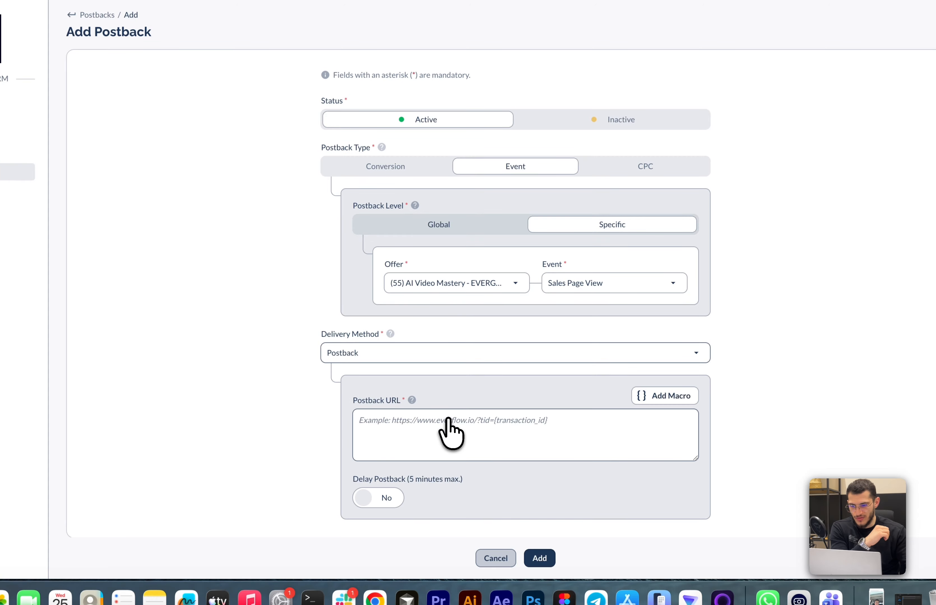
pyautogui.click(452, 426)
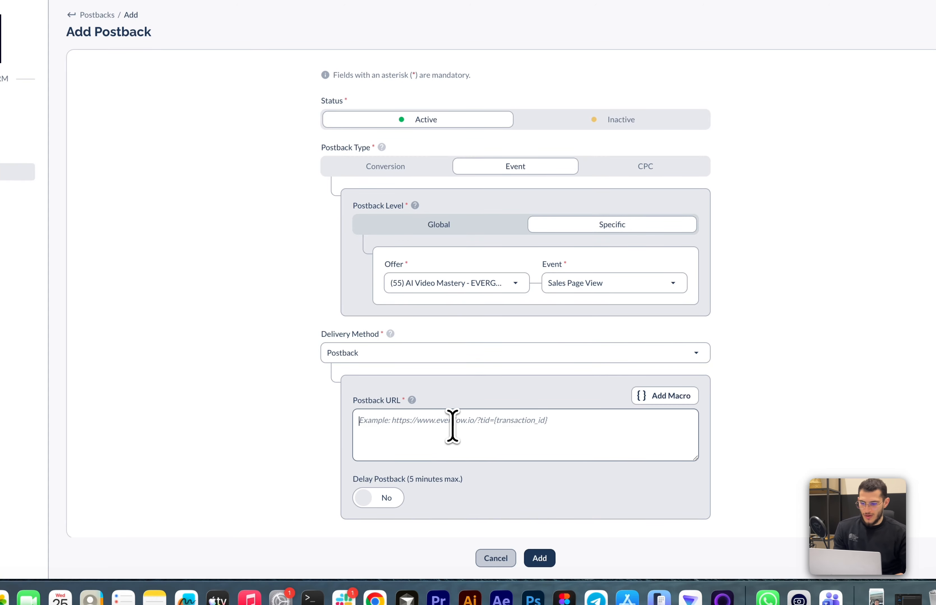
pyautogui.press('super+shift+v')
pyautogui.press('Return')
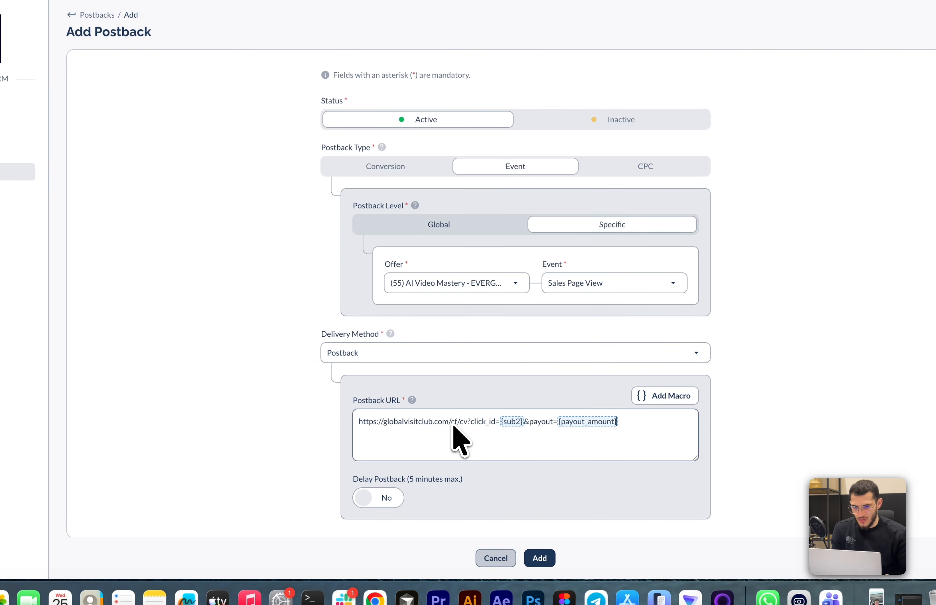
pyautogui.write('&txid=')
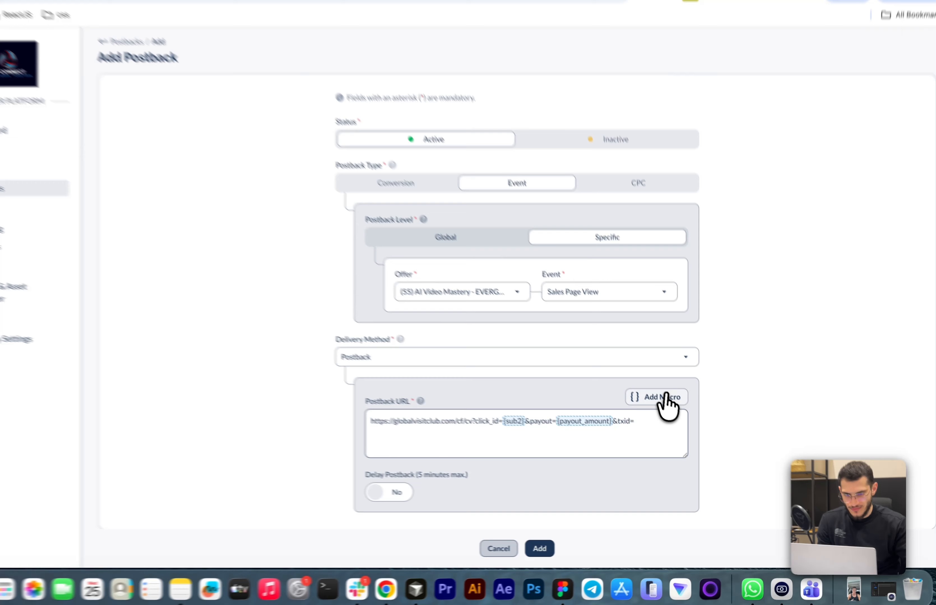
pyautogui.click(671, 413)
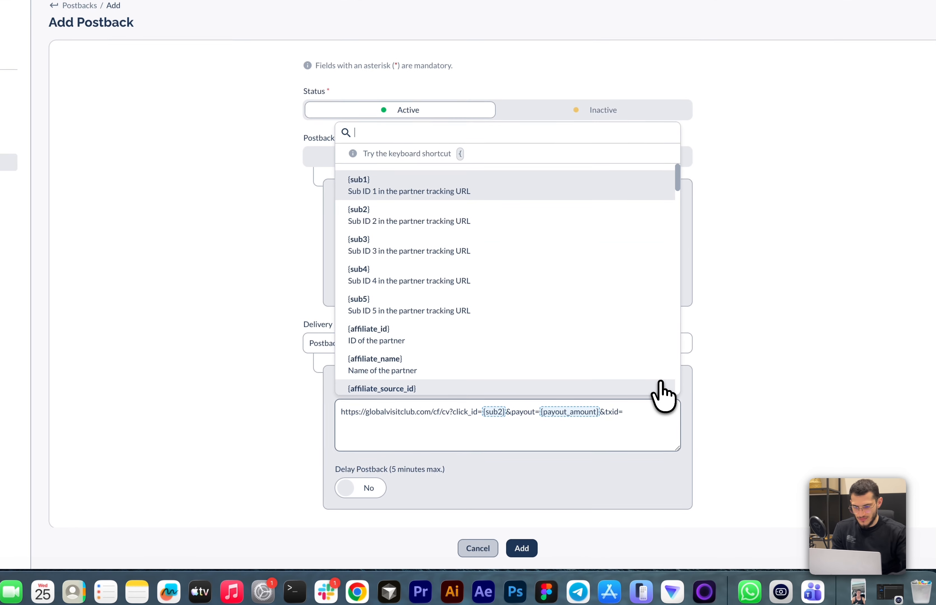
pyautogui.write('tran')
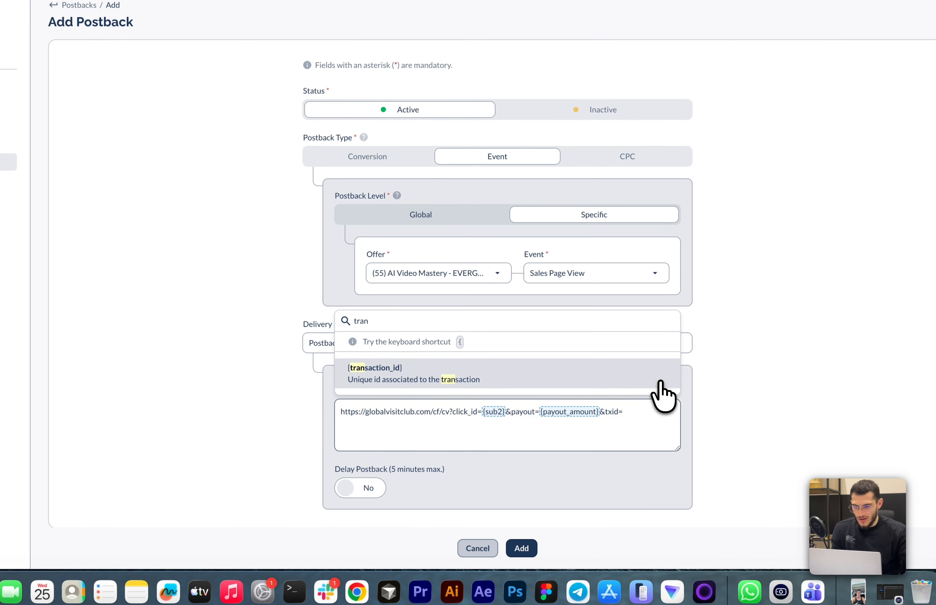
pyautogui.click(563, 380)
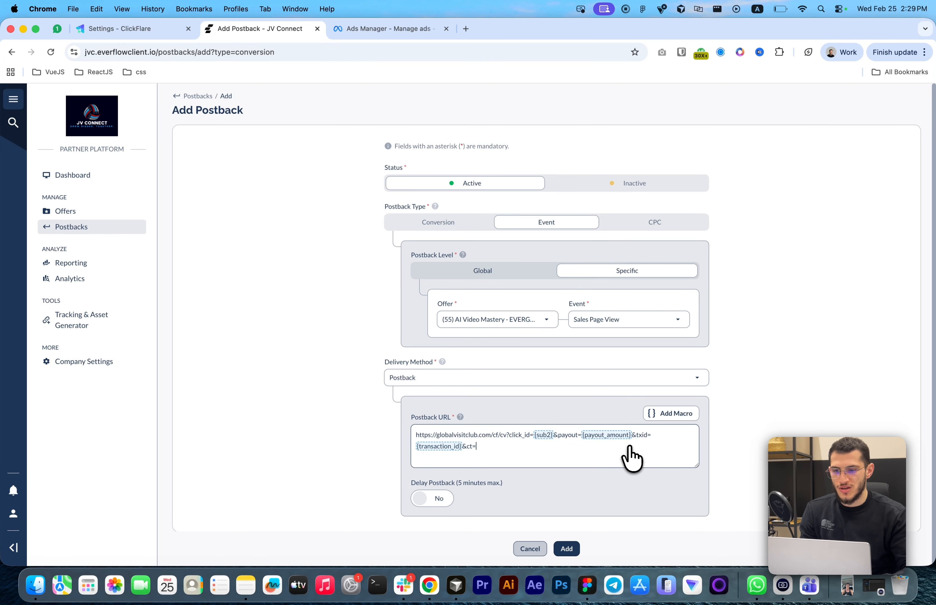
# Copy the purchase_ef parameter from ClickFlare, paste it after ct= in the postback URL, and add the event postback
pyautogui.click(141, 29)
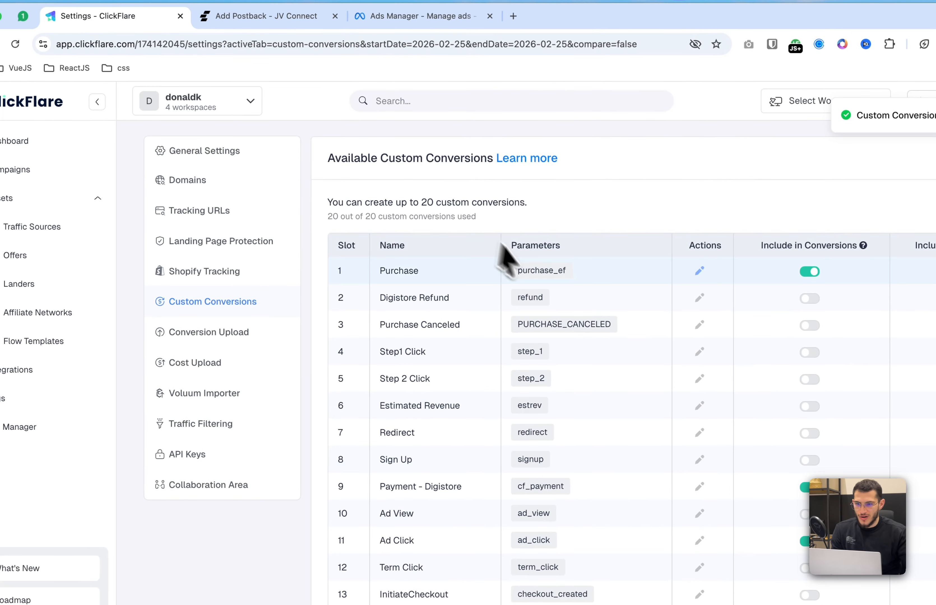
pyautogui.doubleClick(474, 233)
pyautogui.press('super+c')
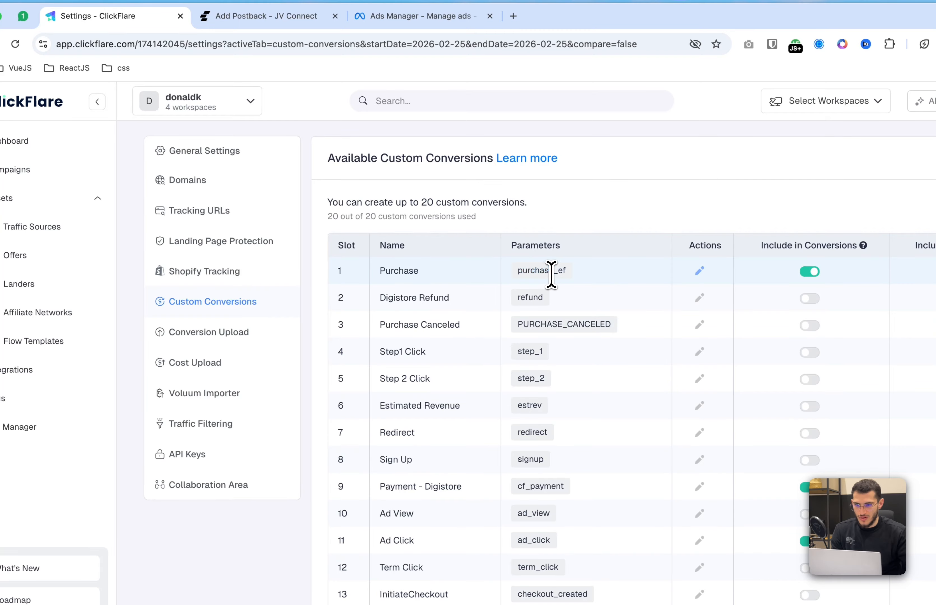
pyautogui.click(379, 16)
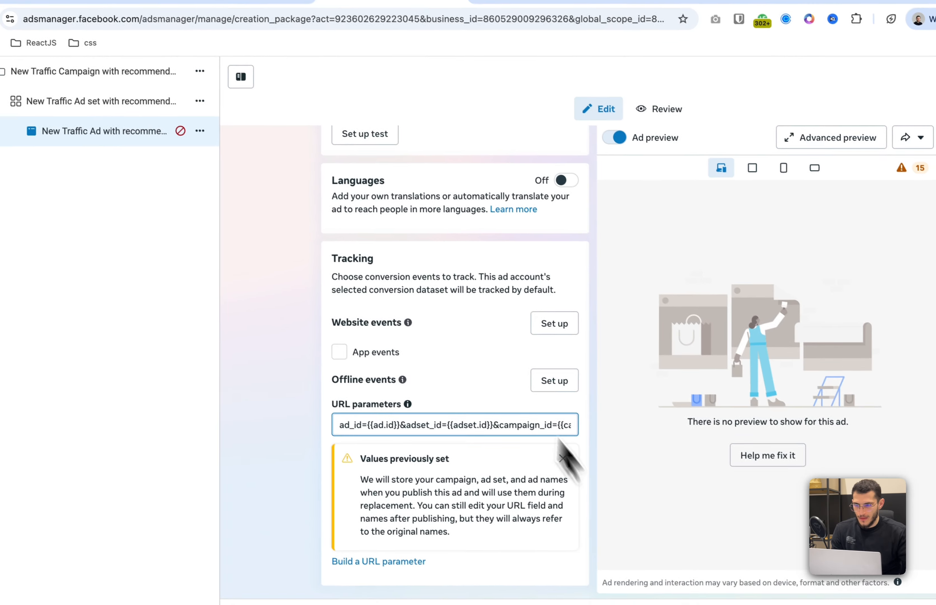
pyautogui.click(259, 15)
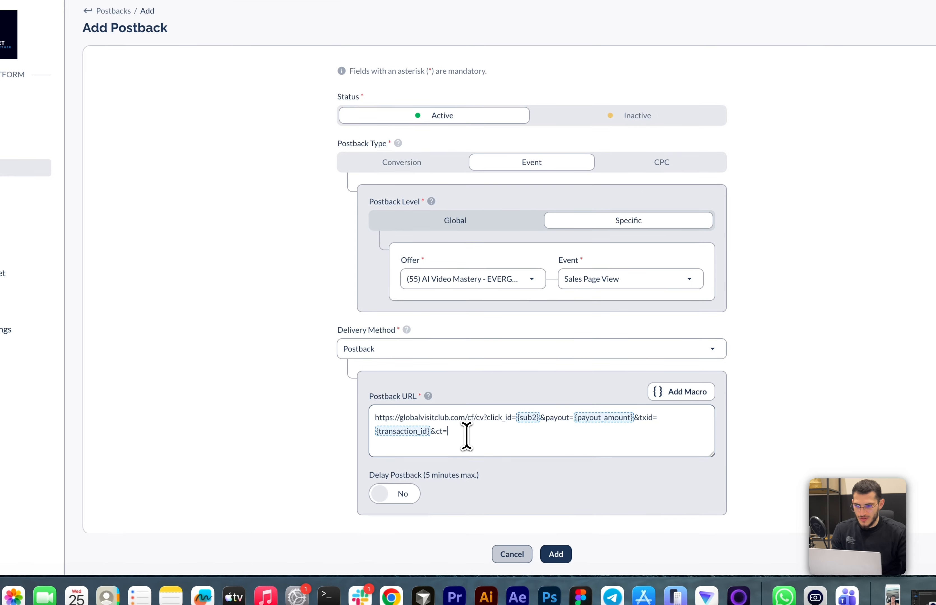
pyautogui.click(513, 431)
pyautogui.press('super+v')
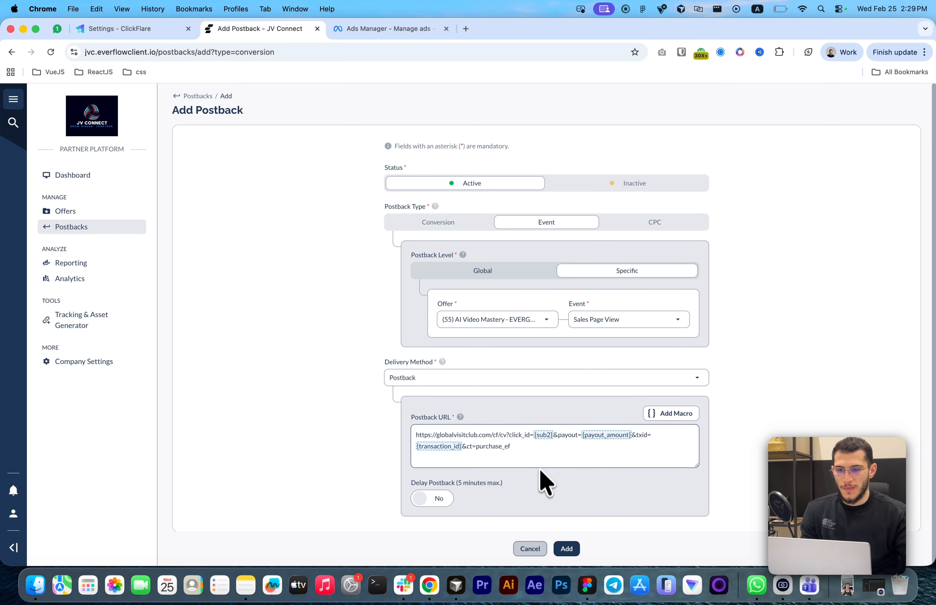
pyautogui.click(572, 551)
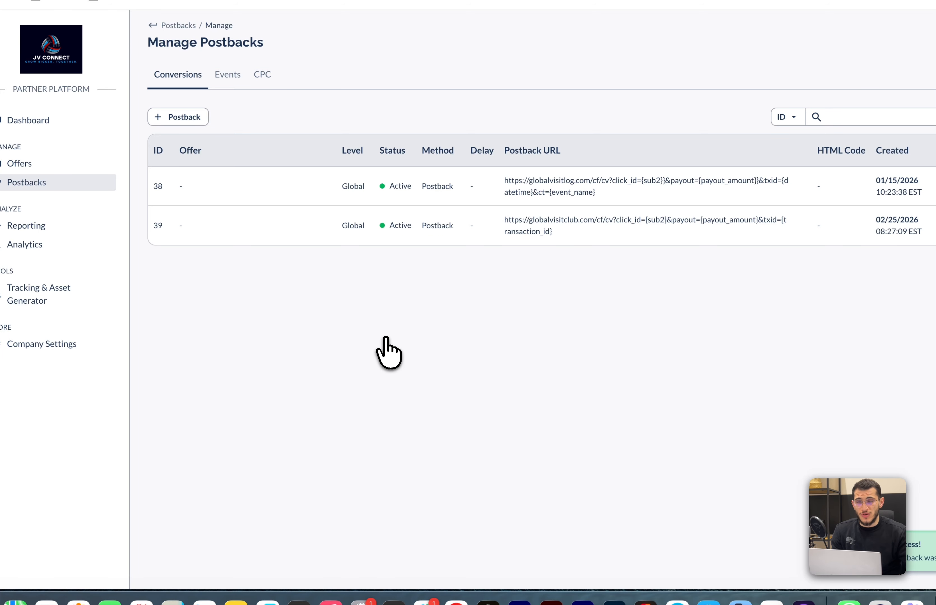
pyautogui.click(130, 33)
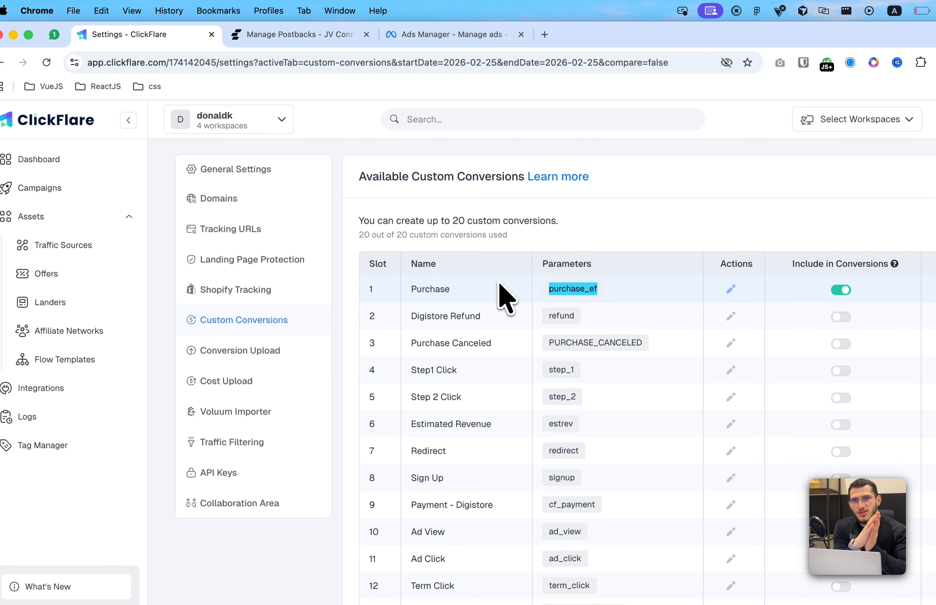